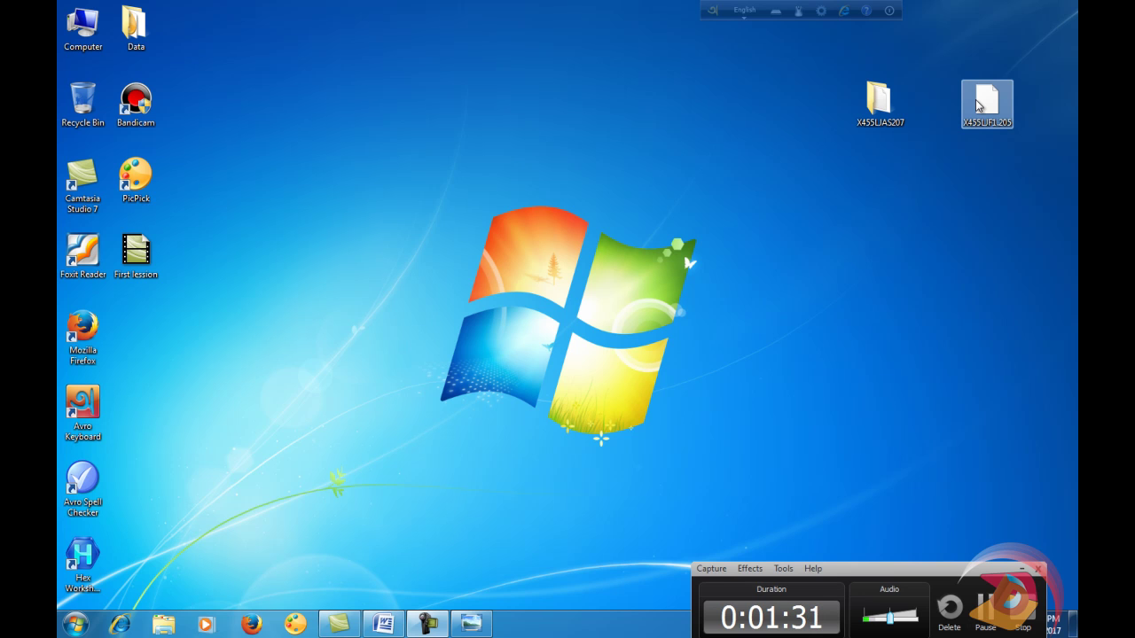
Inspect the BIOS file inside the X455LJAS207 desktop folder, and close the folder window.
double_click(880, 108)
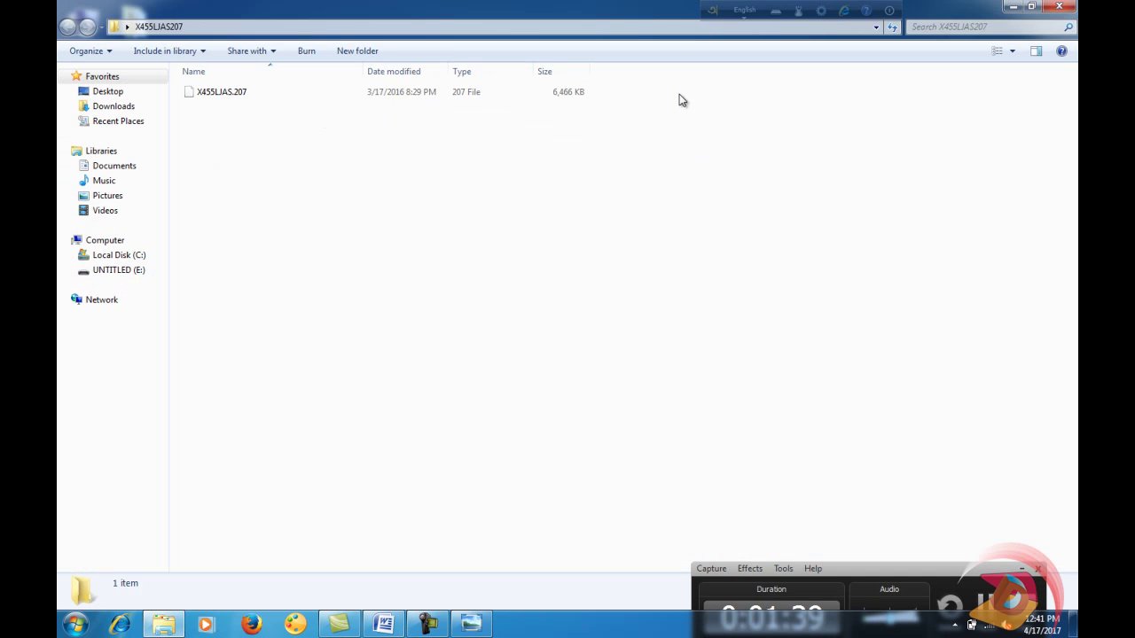
left_click(1058, 7)
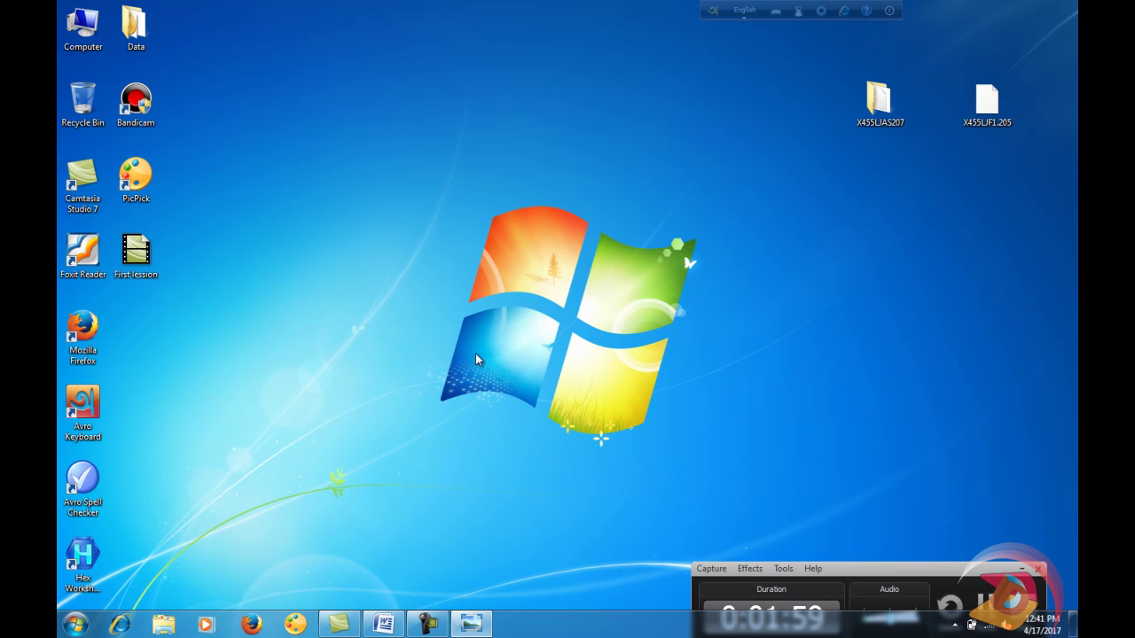
View the Bios Offset Word document full screen, and minimize it again.
left_click(383, 623)
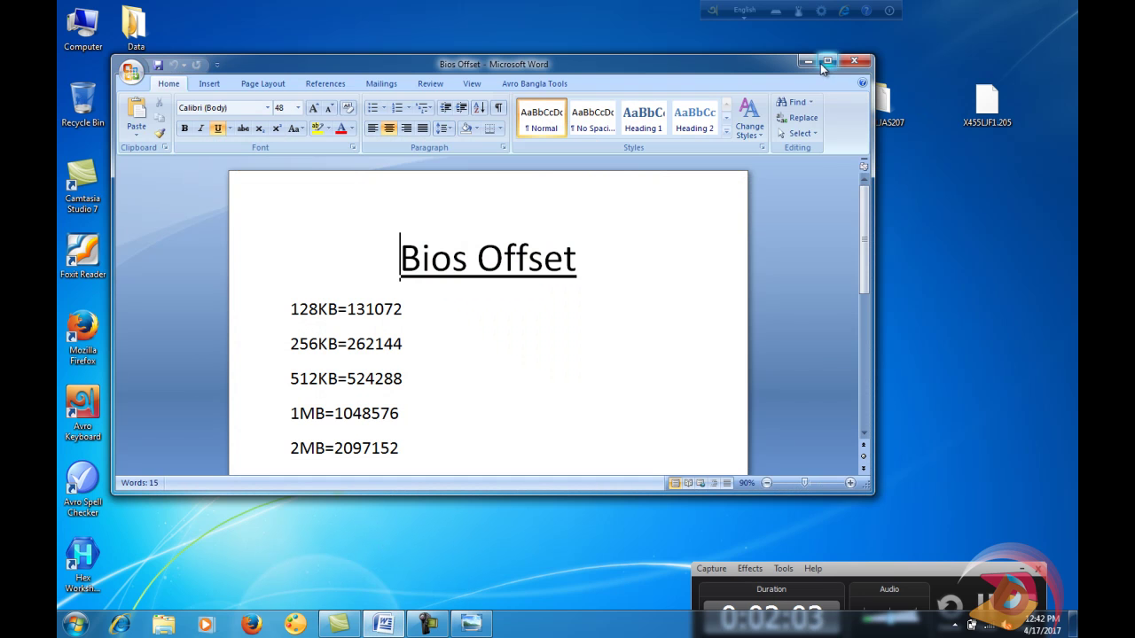
left_click(827, 60)
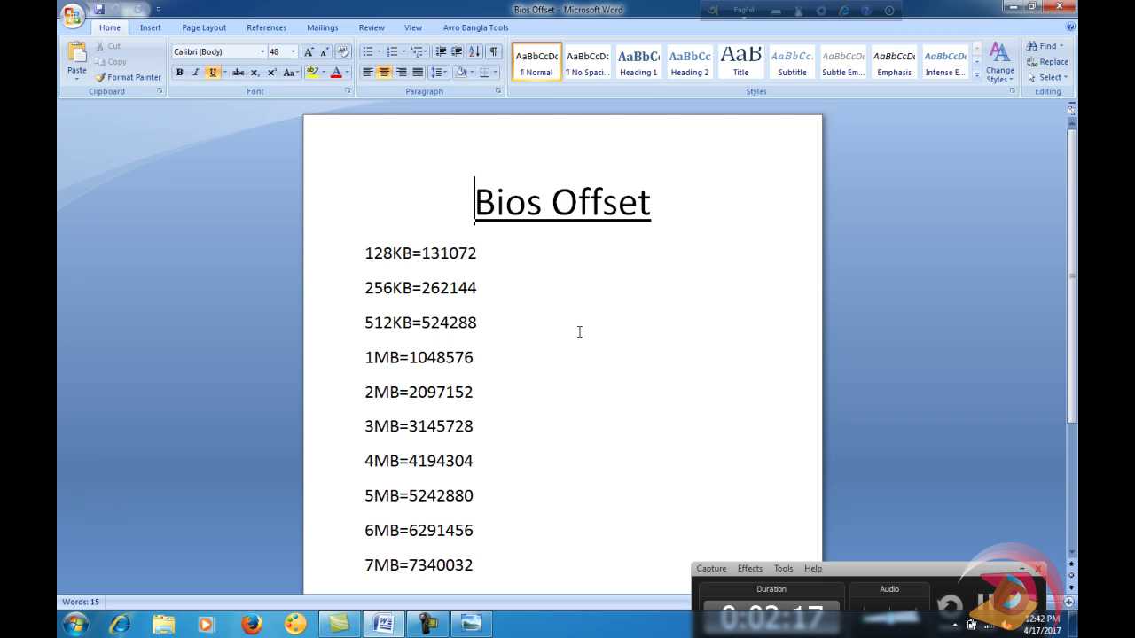
left_click(1011, 9)
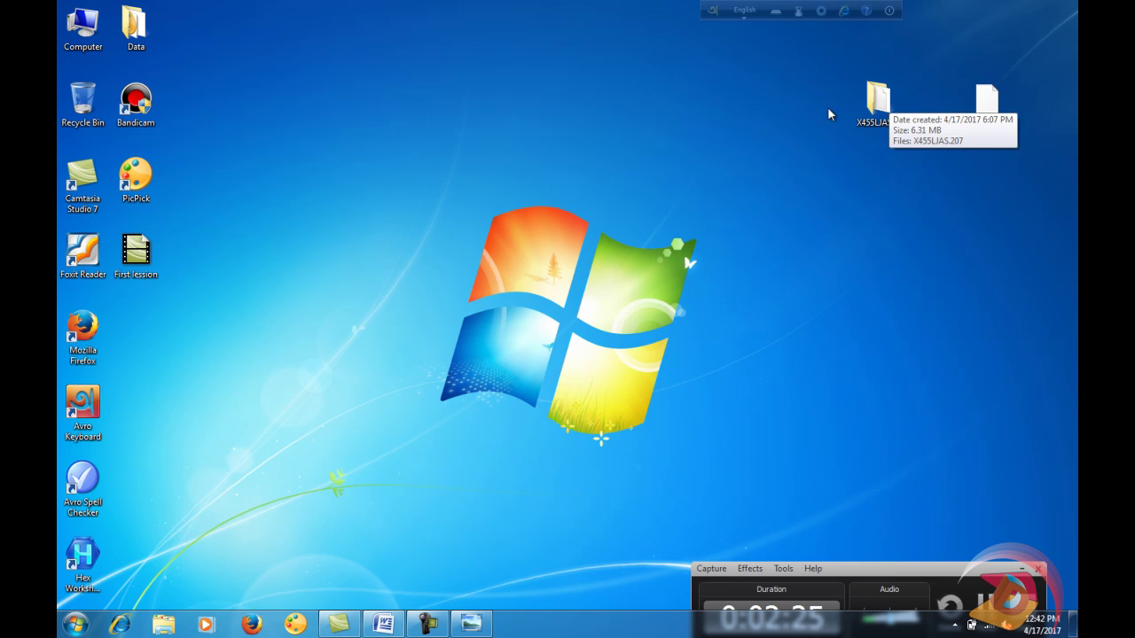
right_click(878, 103)
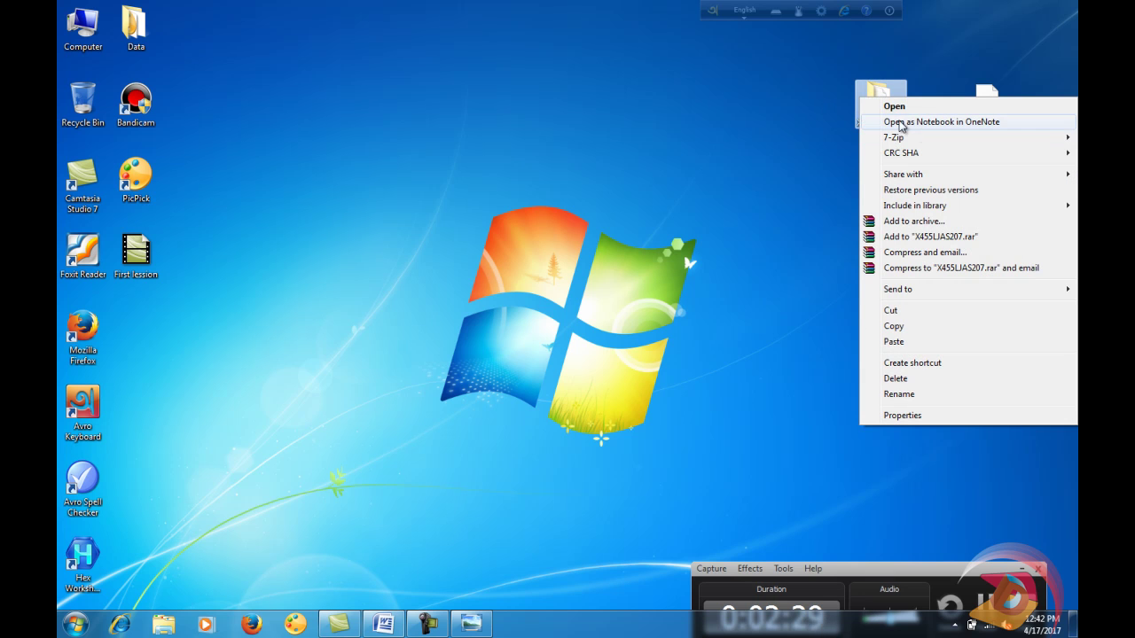
mouse_move(925, 140)
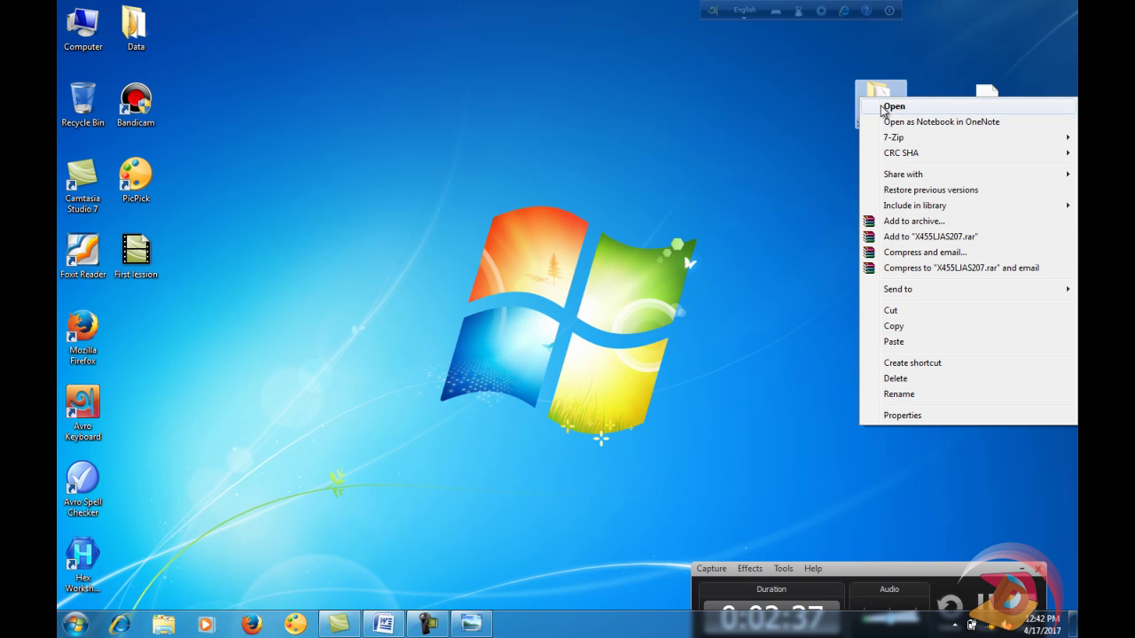
left_click(829, 117)
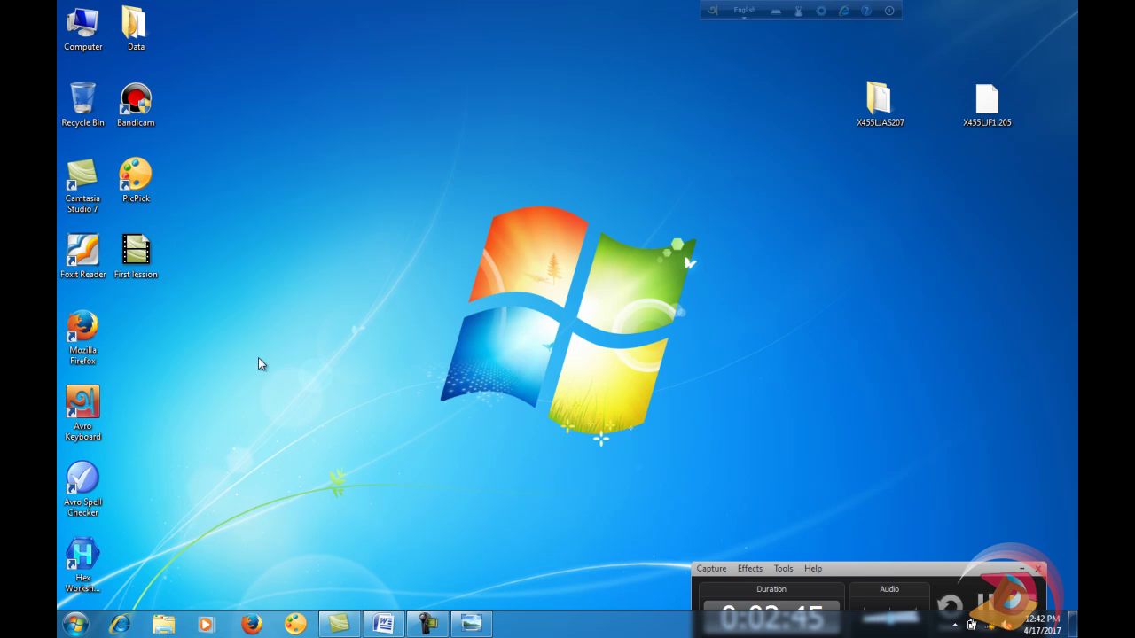
Bring back the Bios Offset document and read through its list of sizes and matching offset values.
left_click(383, 624)
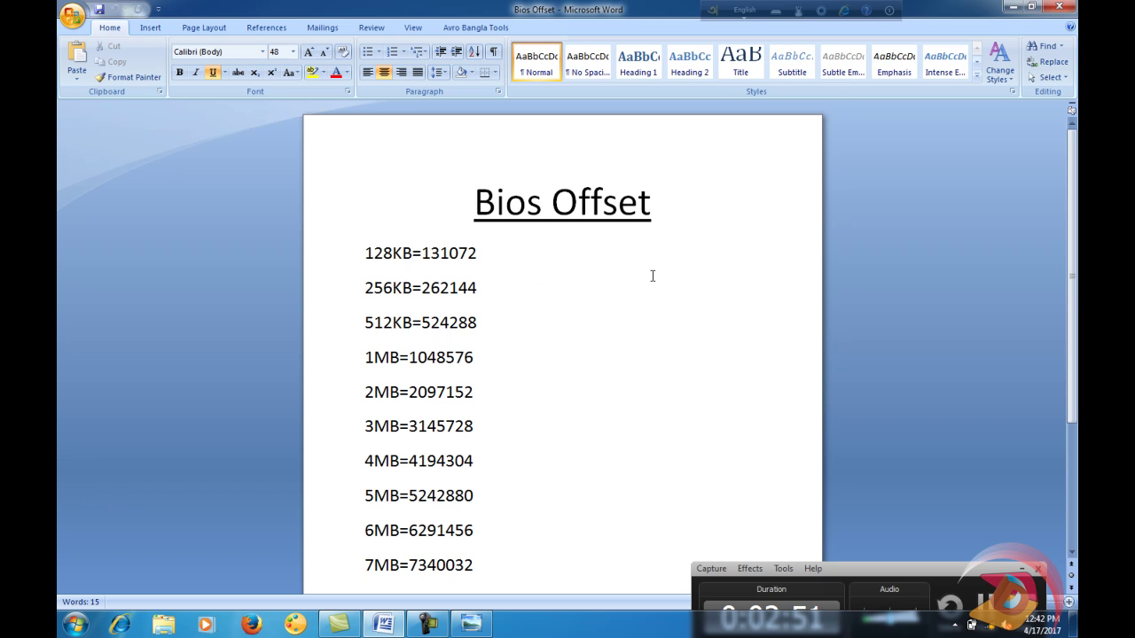
scroll(652, 276, "down", 1)
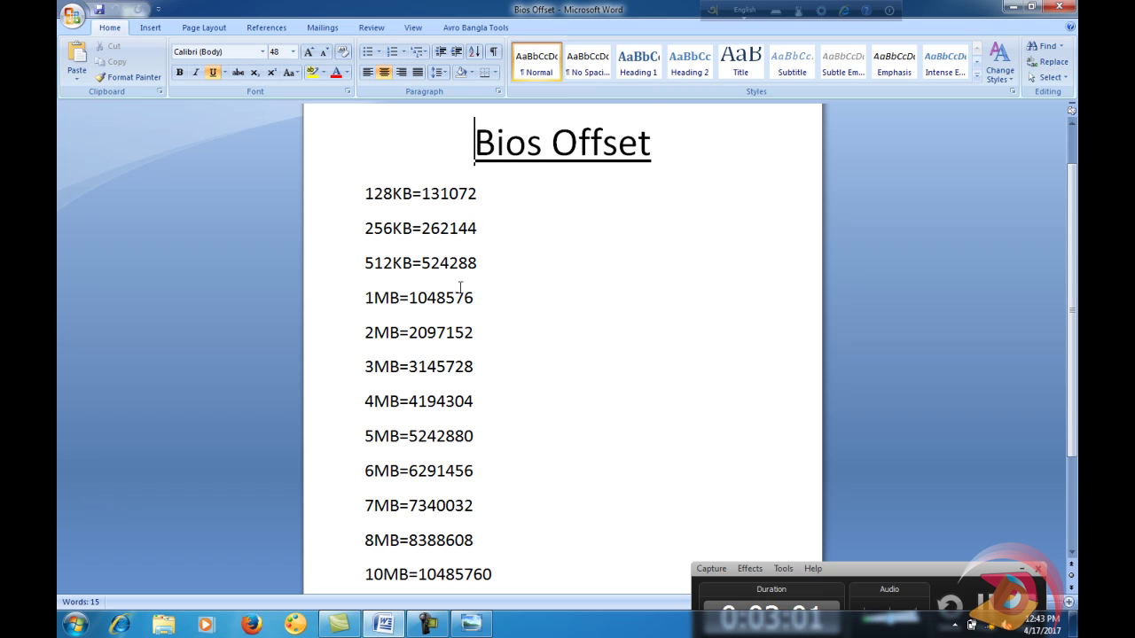
scroll(440, 286, "down", 1)
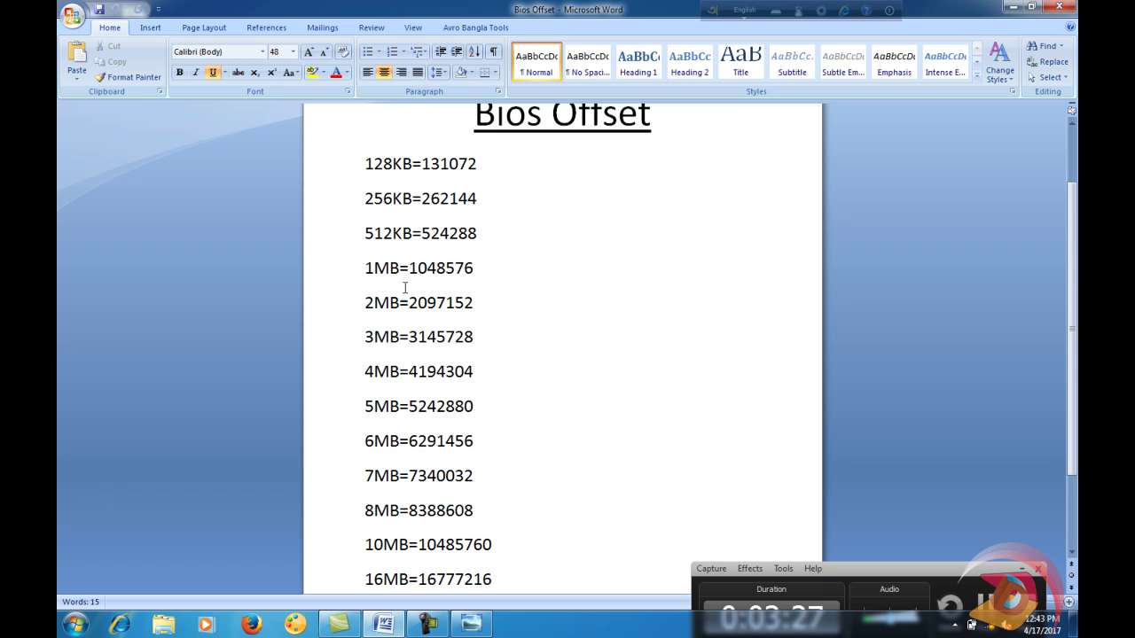
Open Calculator over the document and multiply 1024 by 128 to check the 128KB offset.
left_click(74, 624)
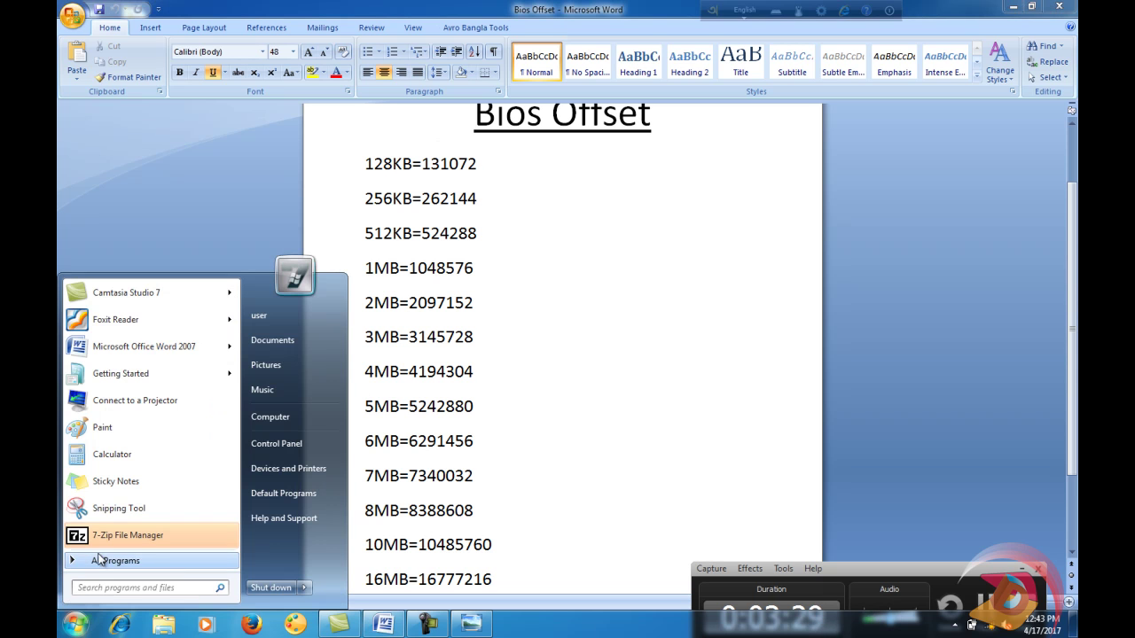
left_click(106, 454)
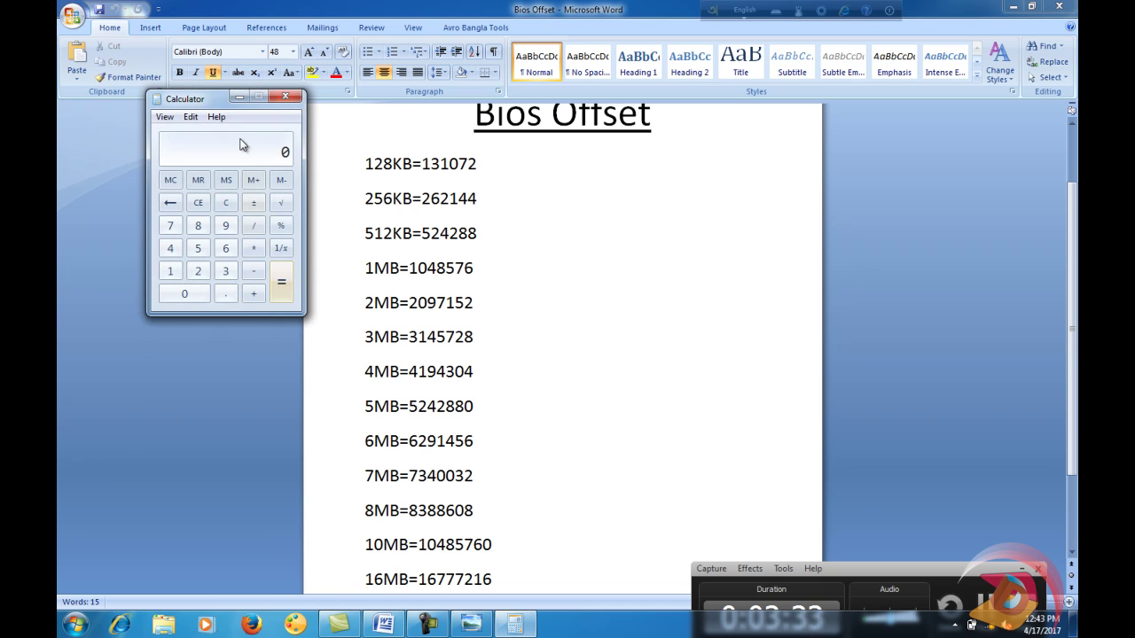
left_click_drag(197, 97, 371, 232)
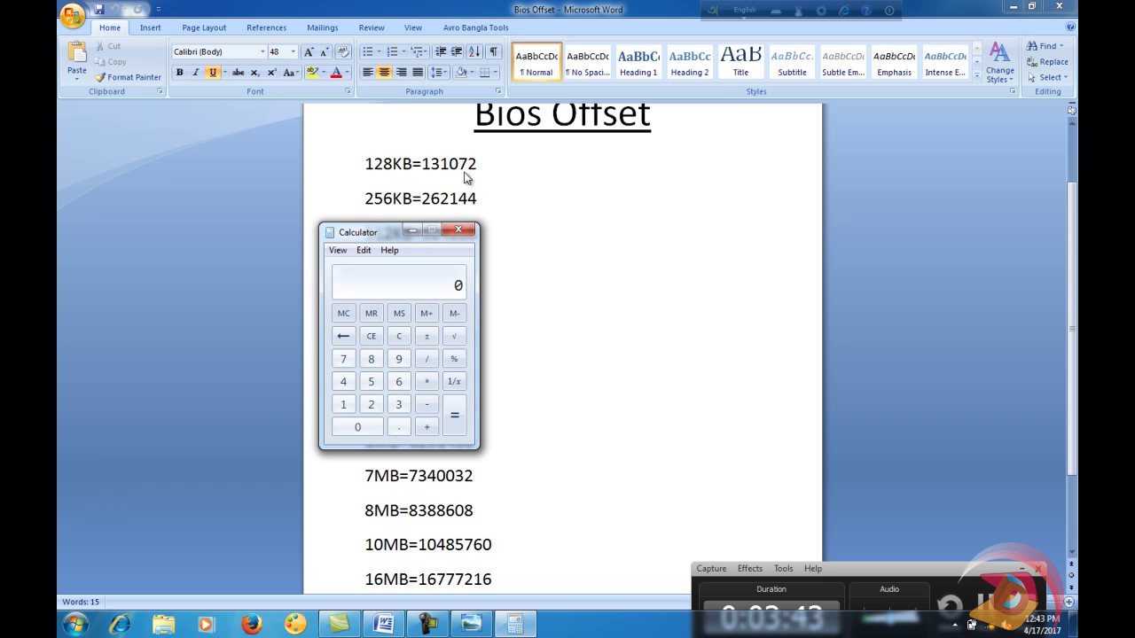
left_click(344, 406)
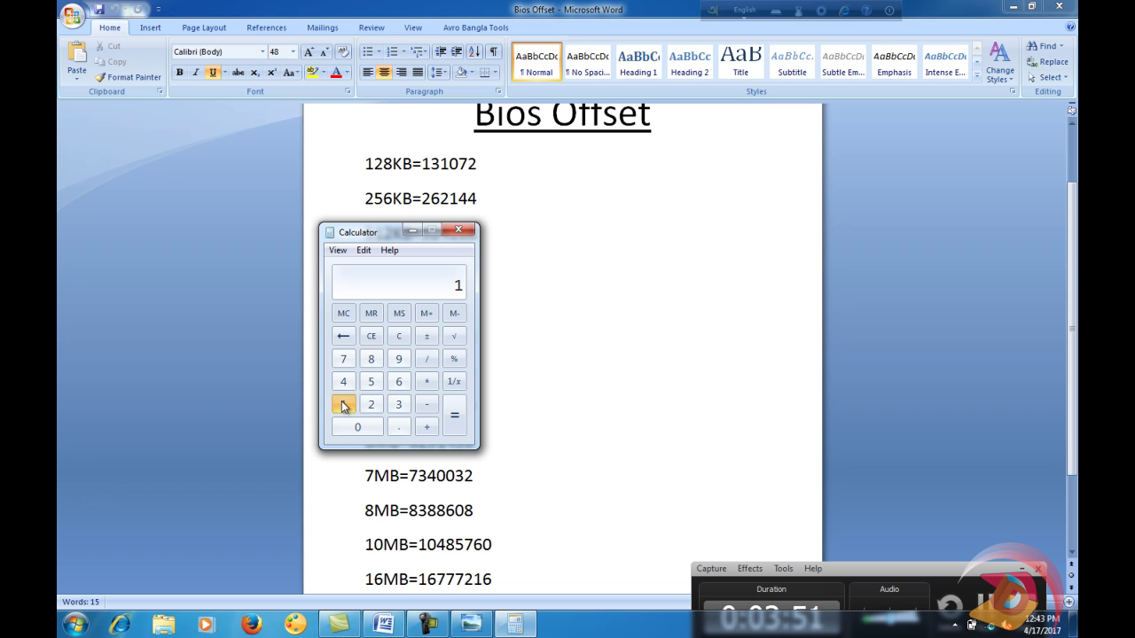
left_click(351, 426)
left_click(373, 410)
left_click(343, 381)
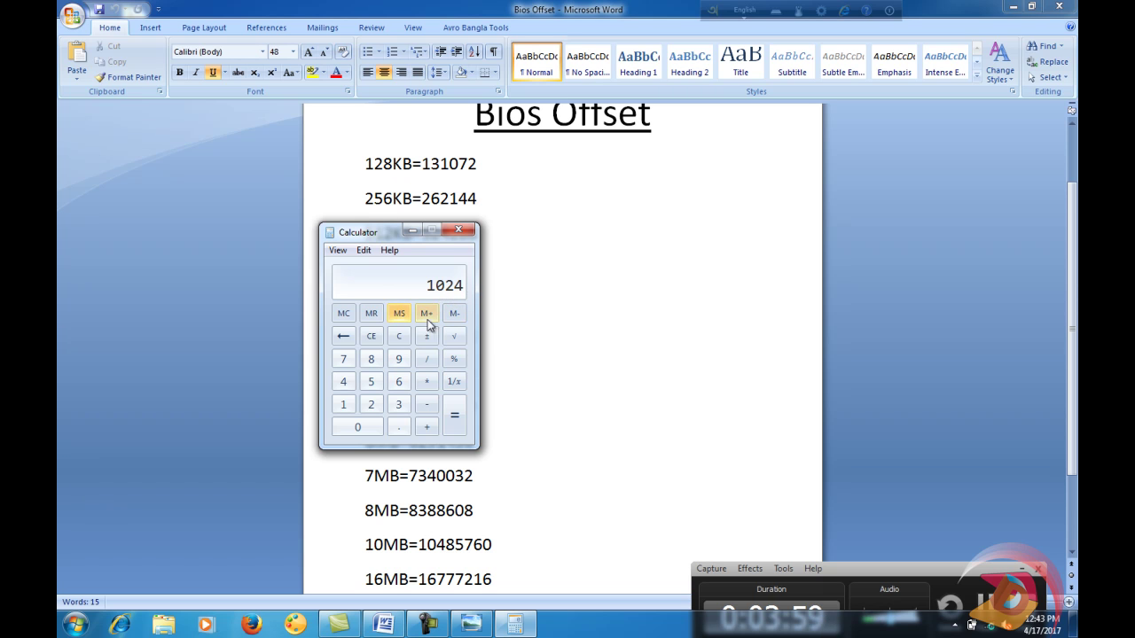
left_click(425, 386)
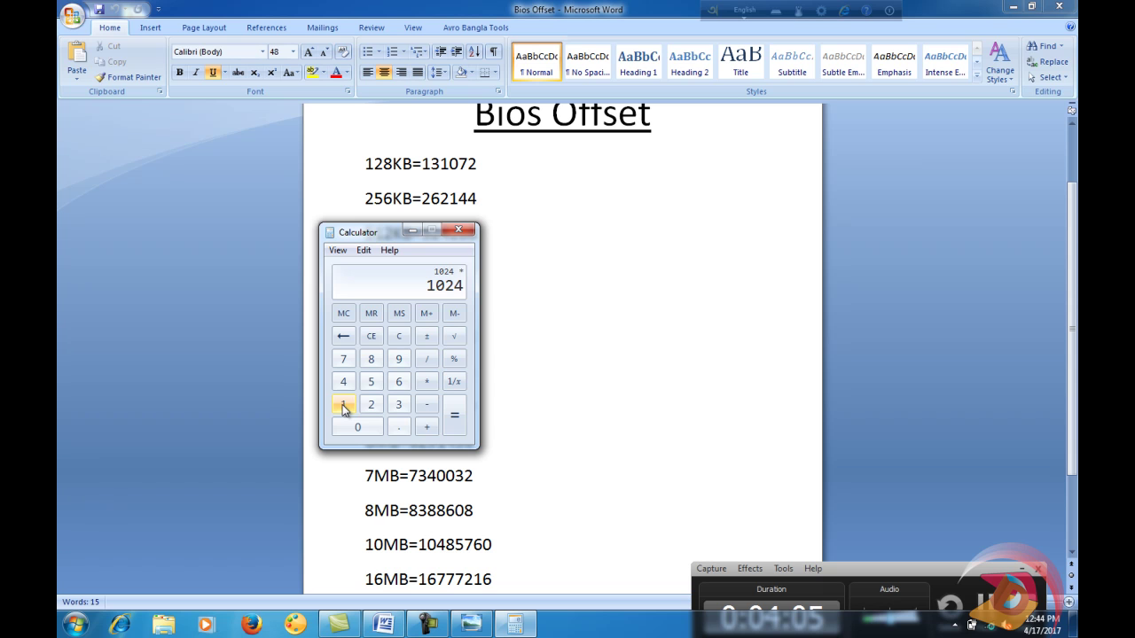
left_click(342, 404)
left_click(372, 404)
left_click(371, 359)
left_click(454, 415)
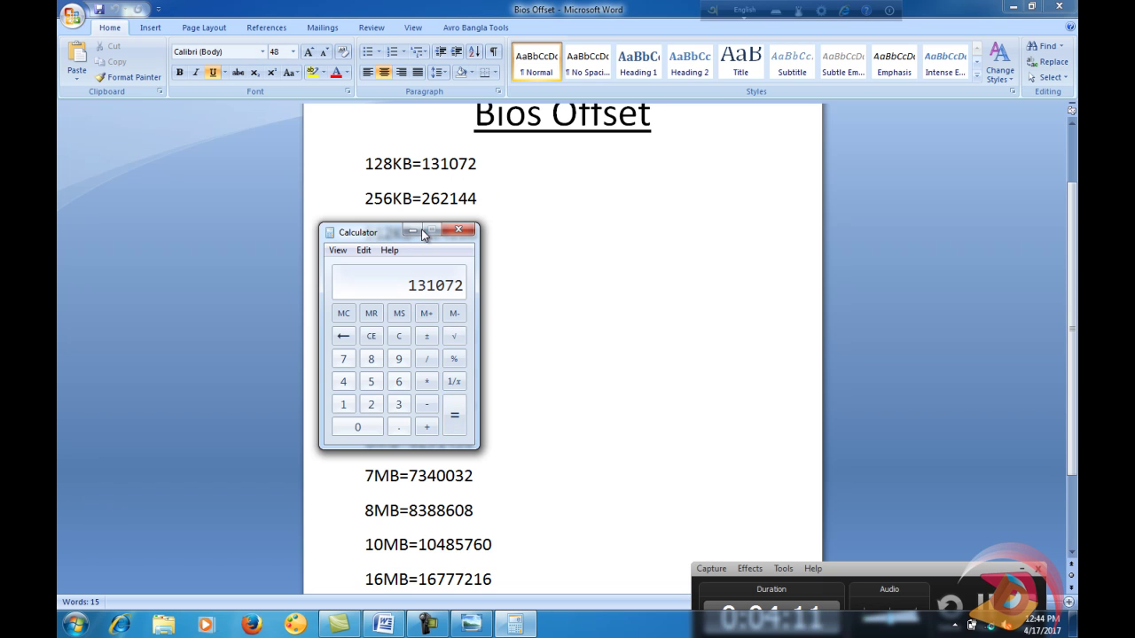
Move the calculator off the offset list, and clear all open windows to show the desktop.
left_click_drag(373, 232, 225, 233)
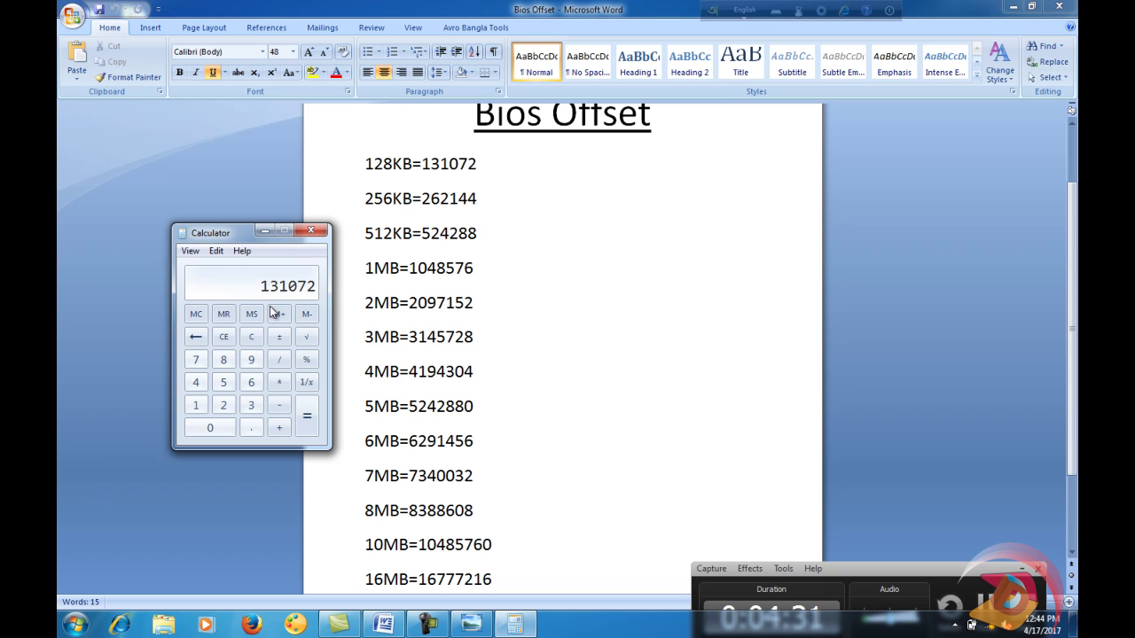
left_click(264, 234)
key("super+d")
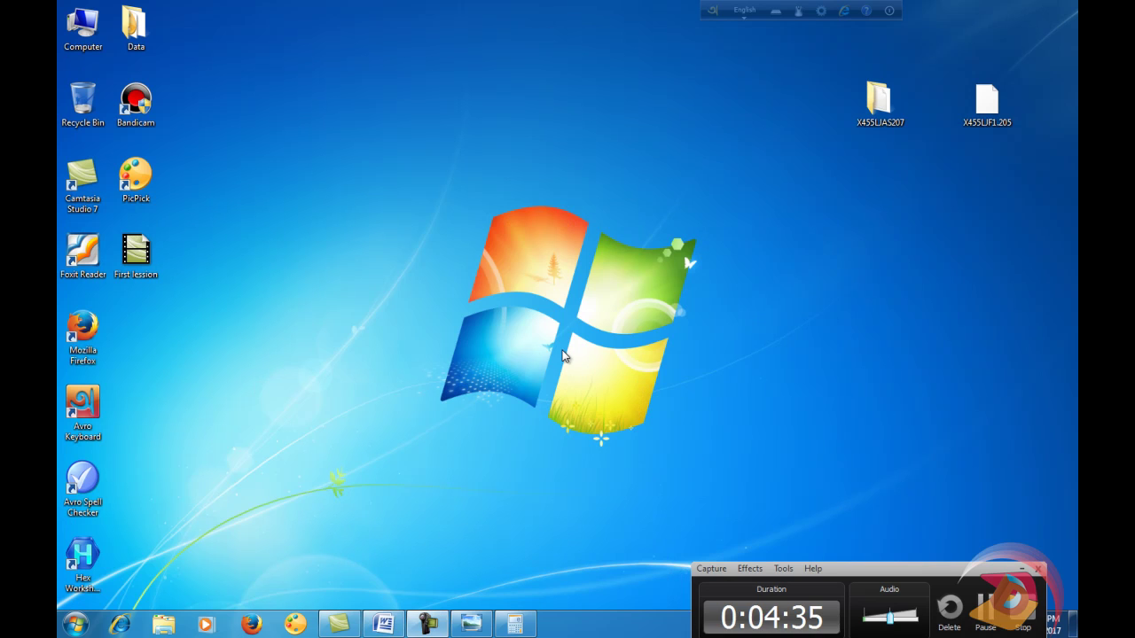
Reopen the X455LJAS207 folder to check the size of X455LJAS.207, and close it.
double_click(879, 111)
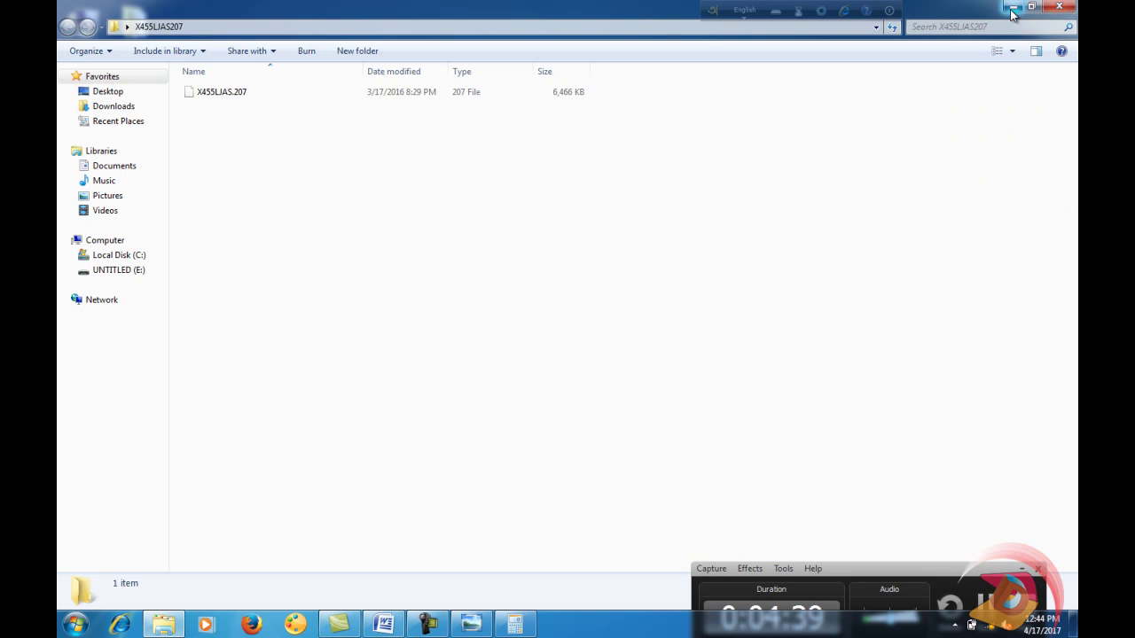
left_click(1058, 7)
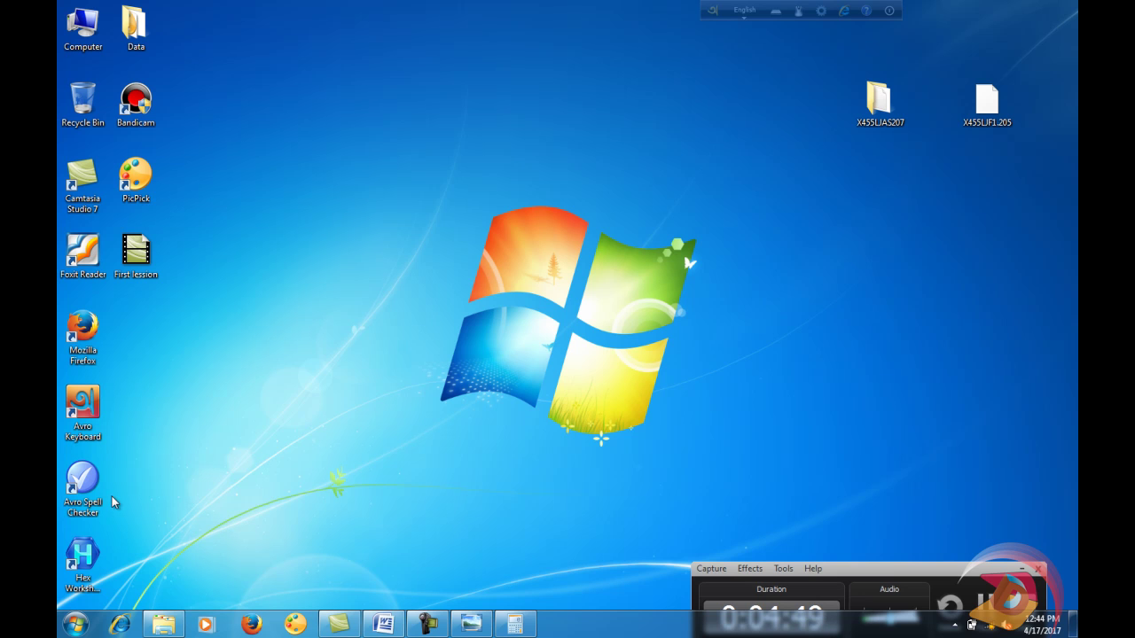
Launch Hex Workshop from the desktop, maximize its window, and minimize it to keep it running.
double_click(78, 558)
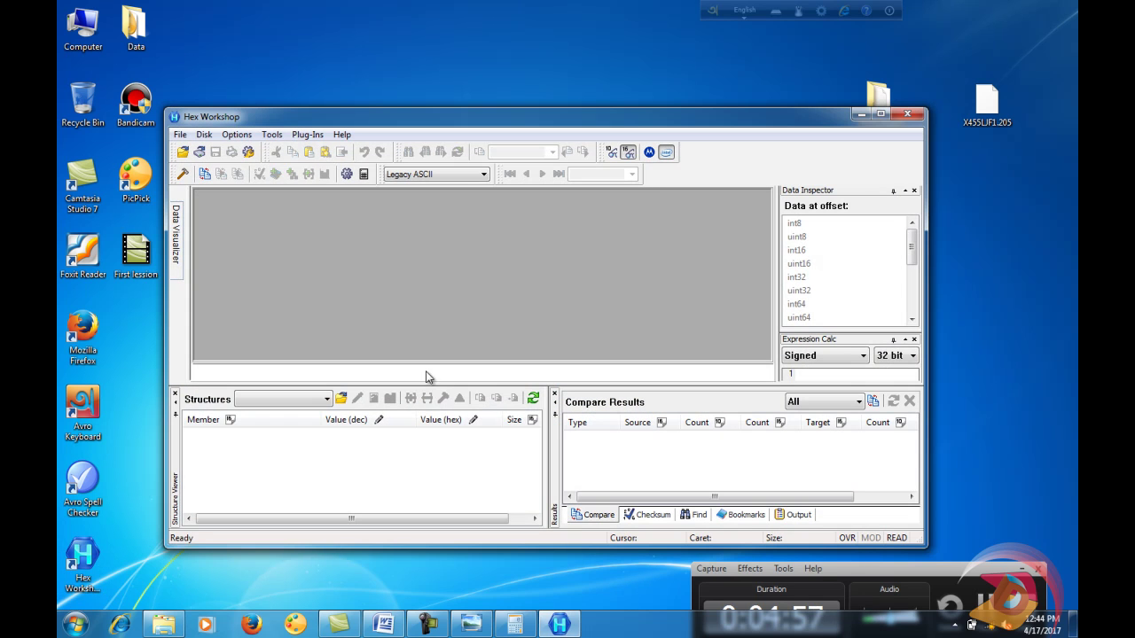
left_click(880, 114)
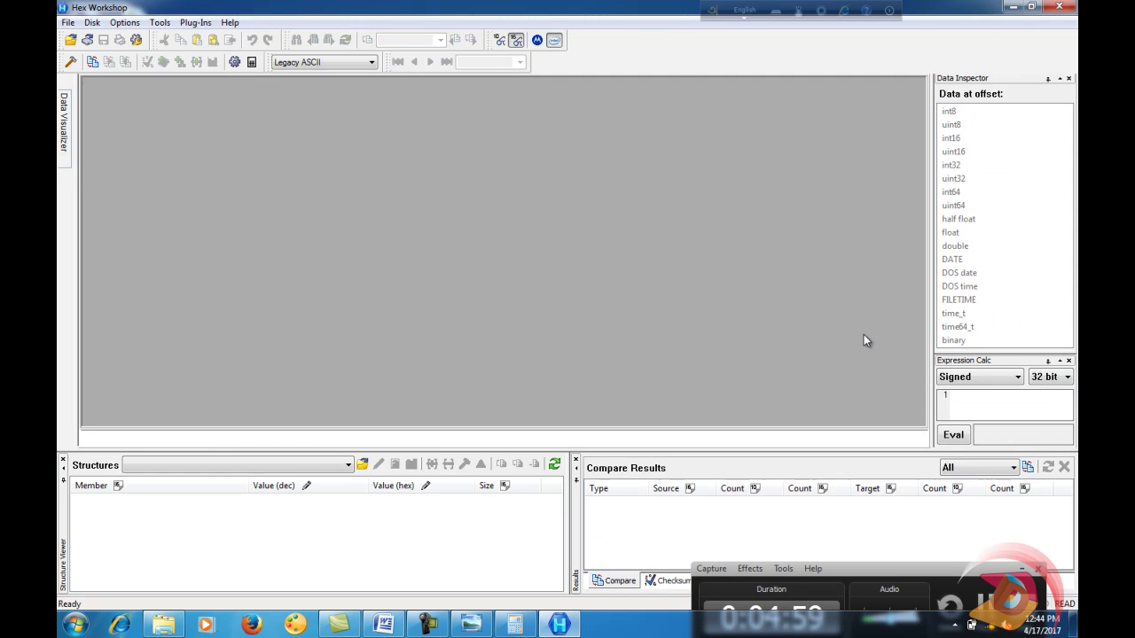
left_click(1013, 6)
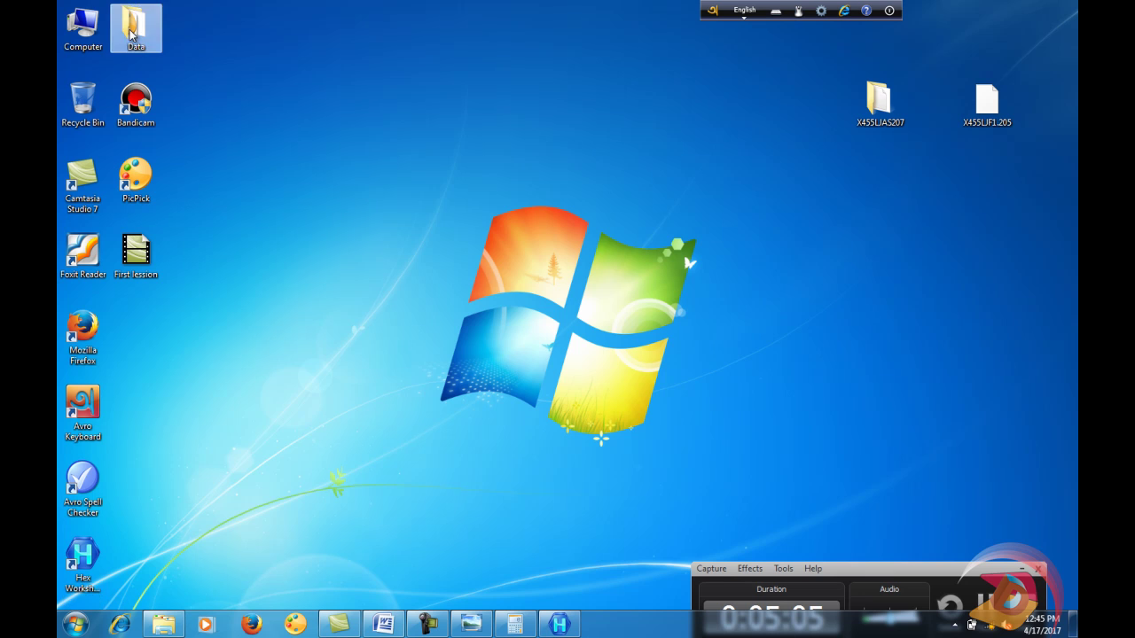
Start the HxD setup program from the HxDSetupEN folder, found under HEX Editors in the desktop Data folder.
double_click(147, 47)
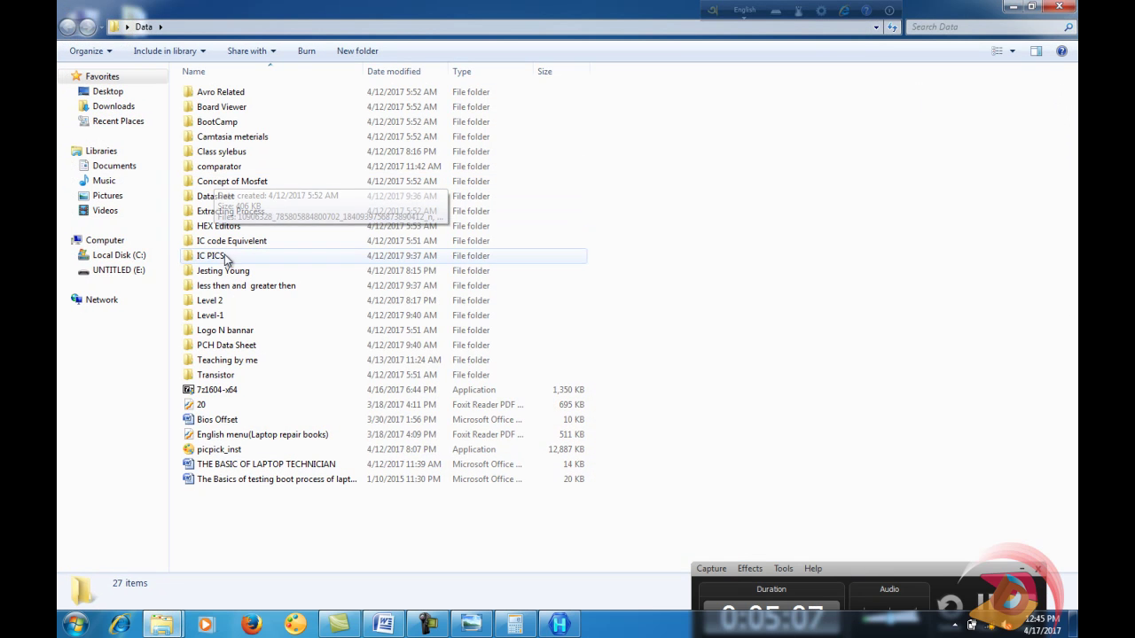
double_click(213, 231)
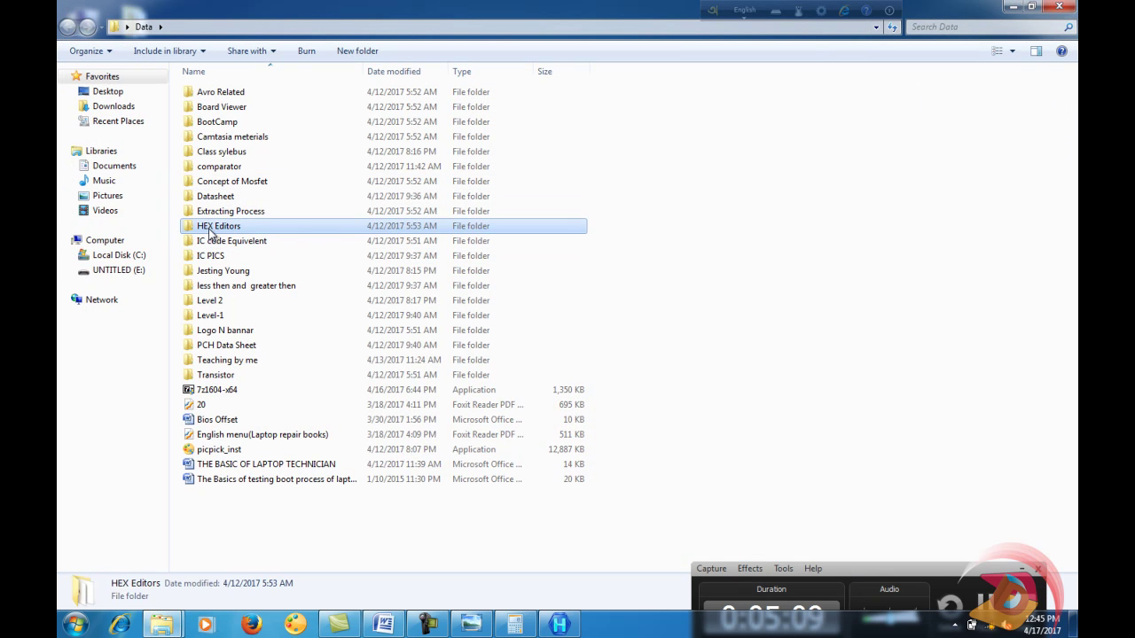
double_click(216, 92)
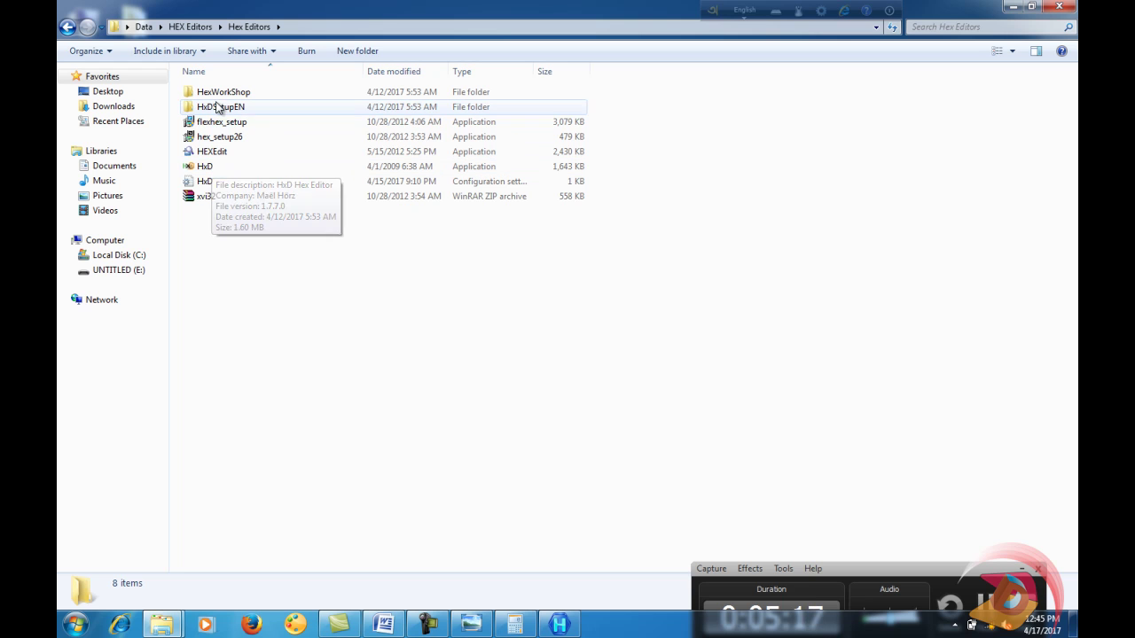
double_click(220, 106)
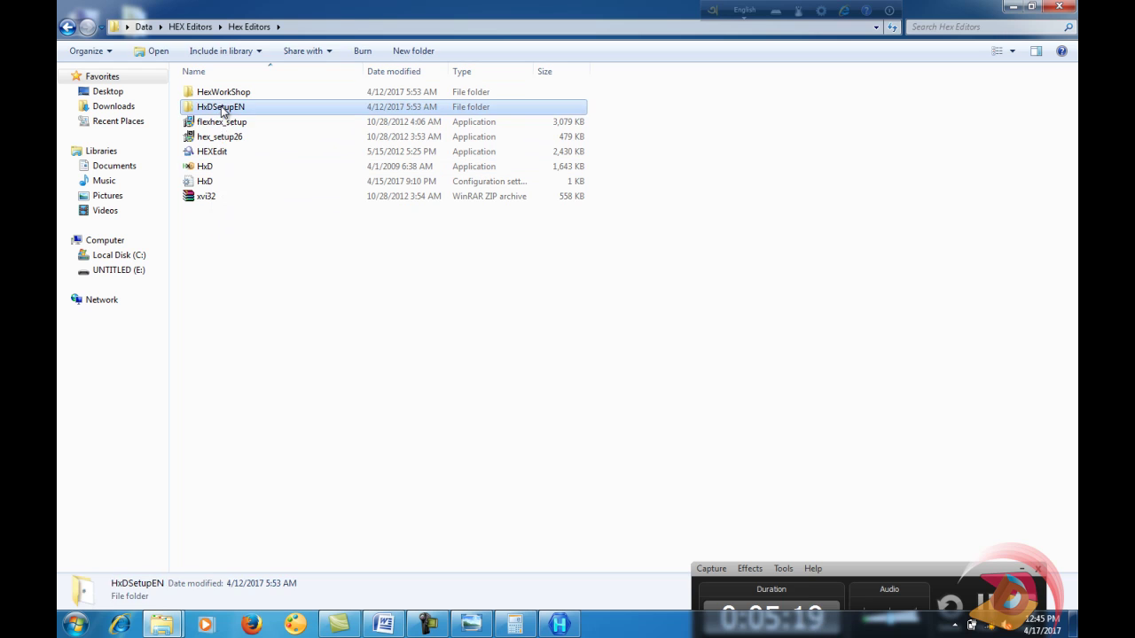
double_click(204, 97)
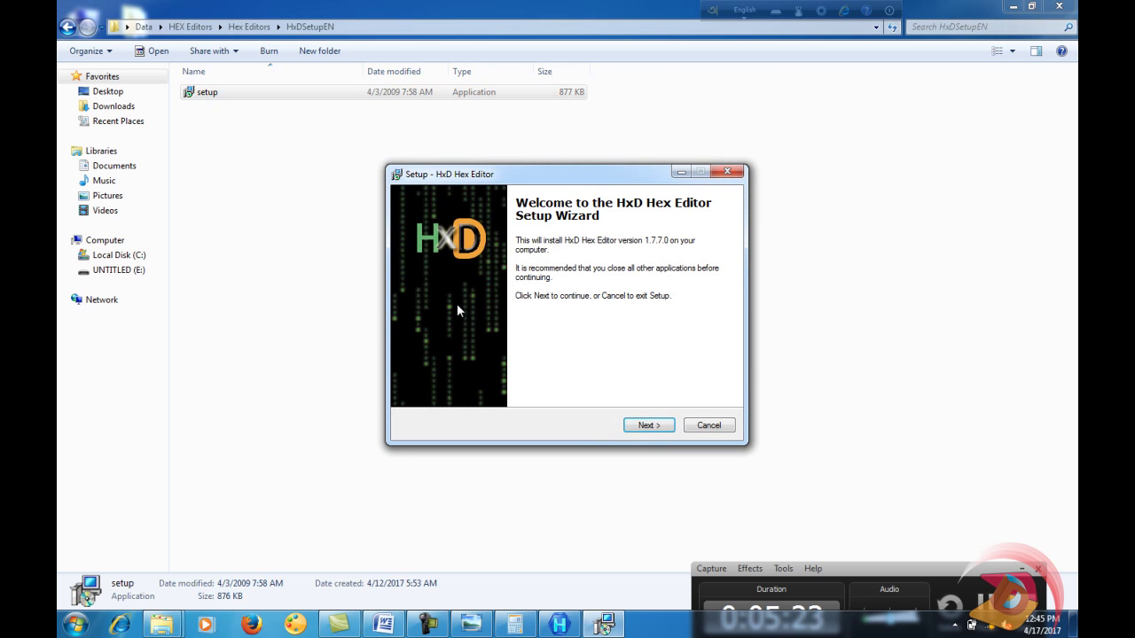
Install HxD Hex Editor with the default Start Menu folder and a Quick Launch icon, finish the setup, and close the launched editor.
left_click(648, 425)
left_click(438, 382)
left_click(648, 426)
left_click(648, 426)
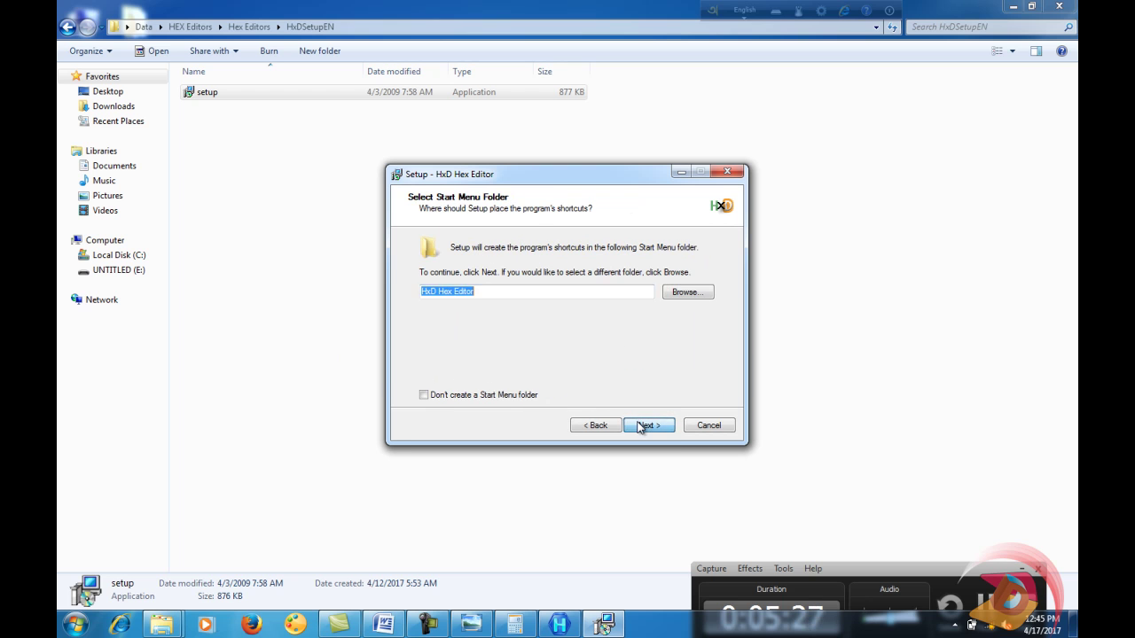
left_click(641, 426)
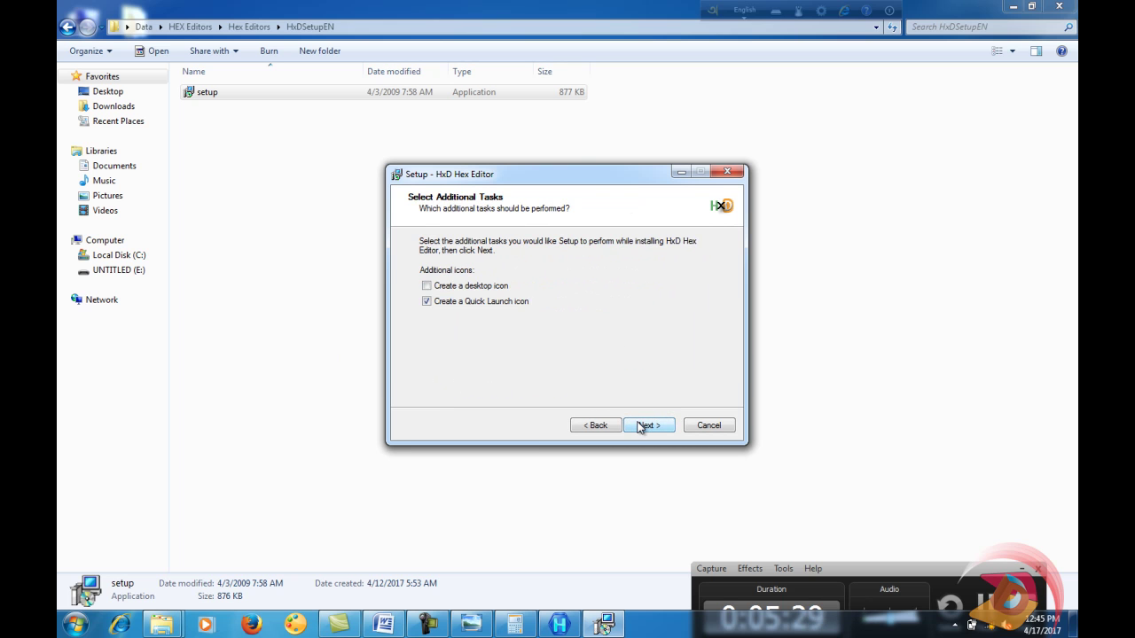
left_click(641, 426)
left_click(648, 426)
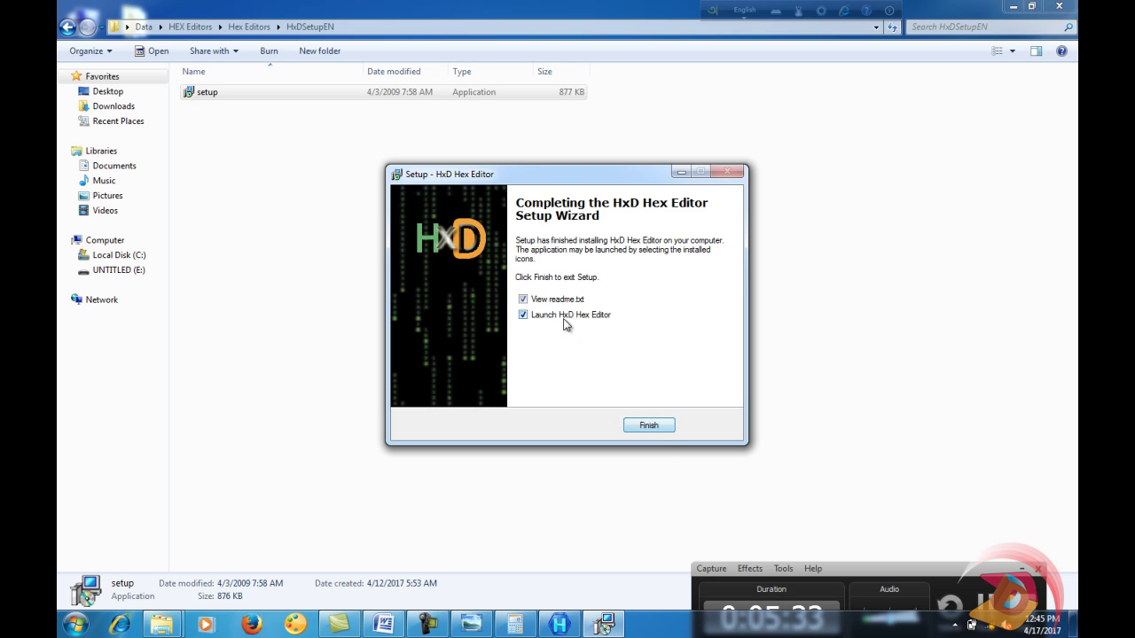
left_click(653, 427)
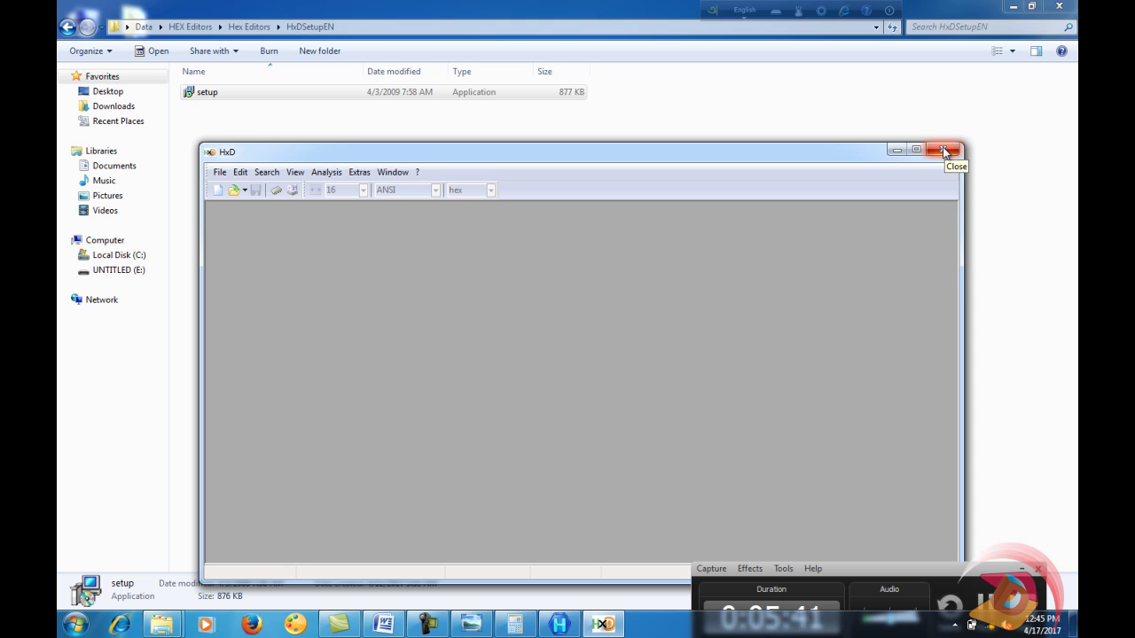
left_click(941, 149)
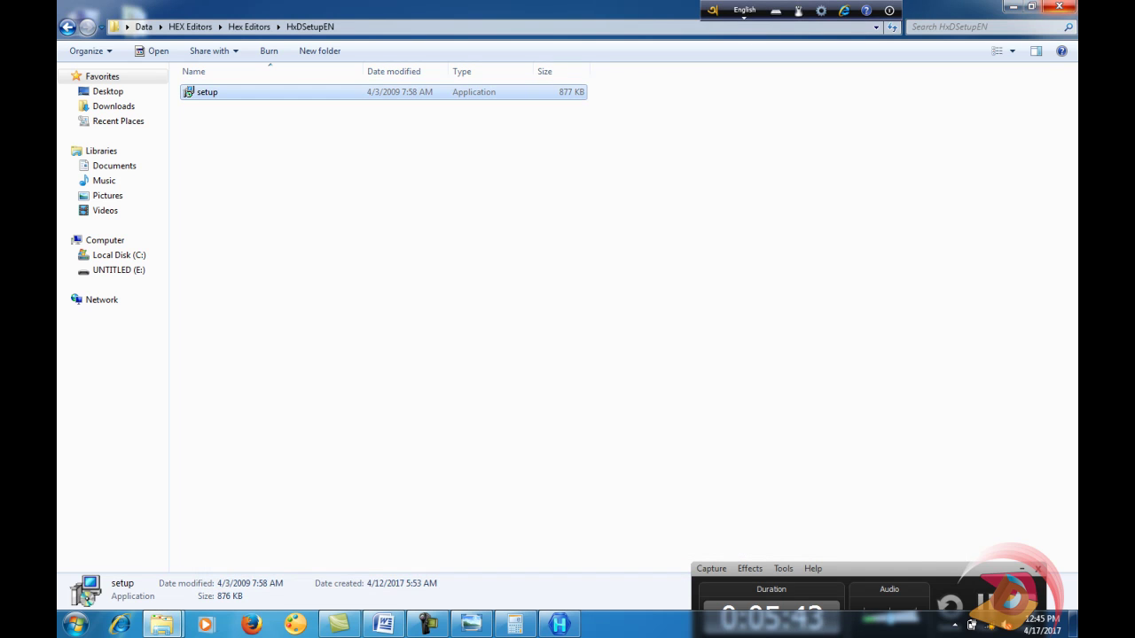
Close the HxDSetupEN folder, look through the list of installed programs for the hex editors, and refresh the desktop.
left_click(1057, 8)
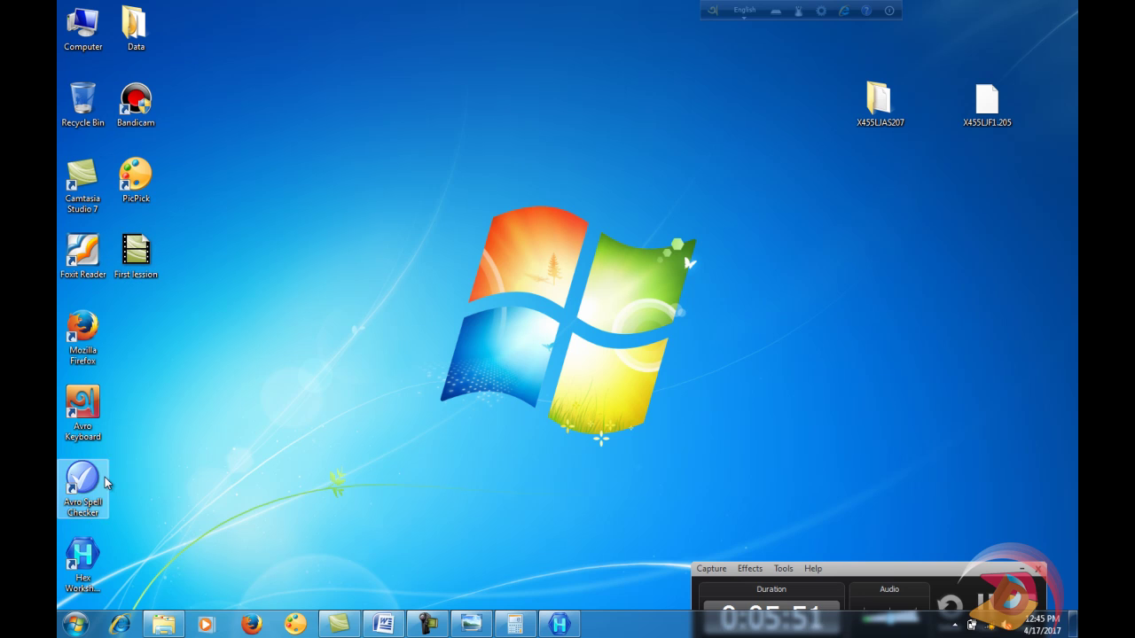
left_click(75, 624)
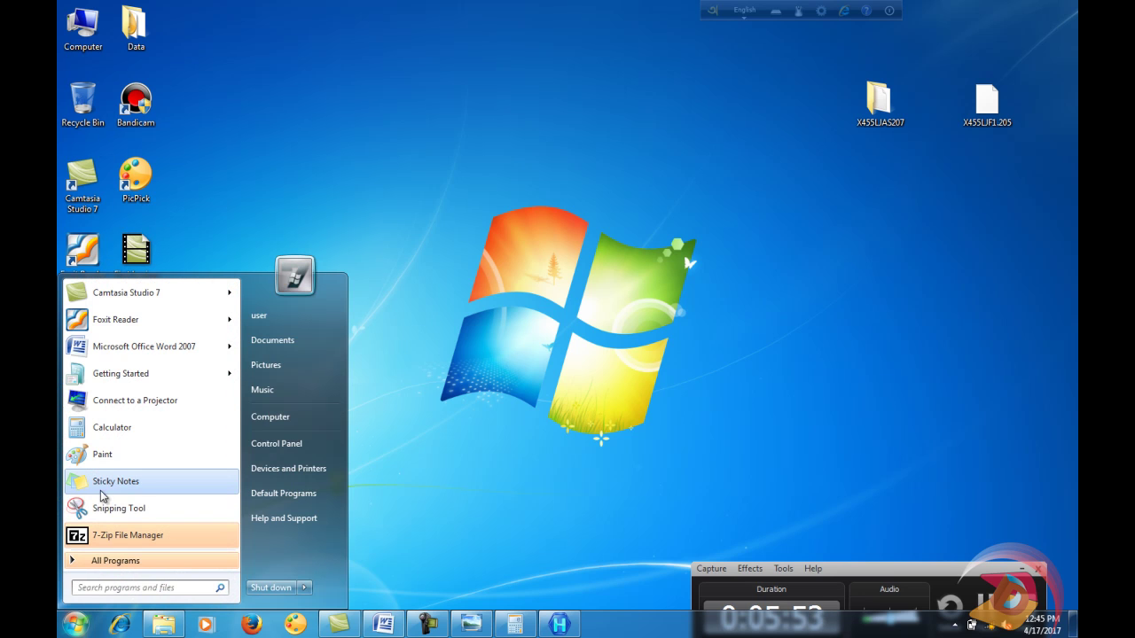
left_click(103, 561)
scroll(149, 434, "down", 2)
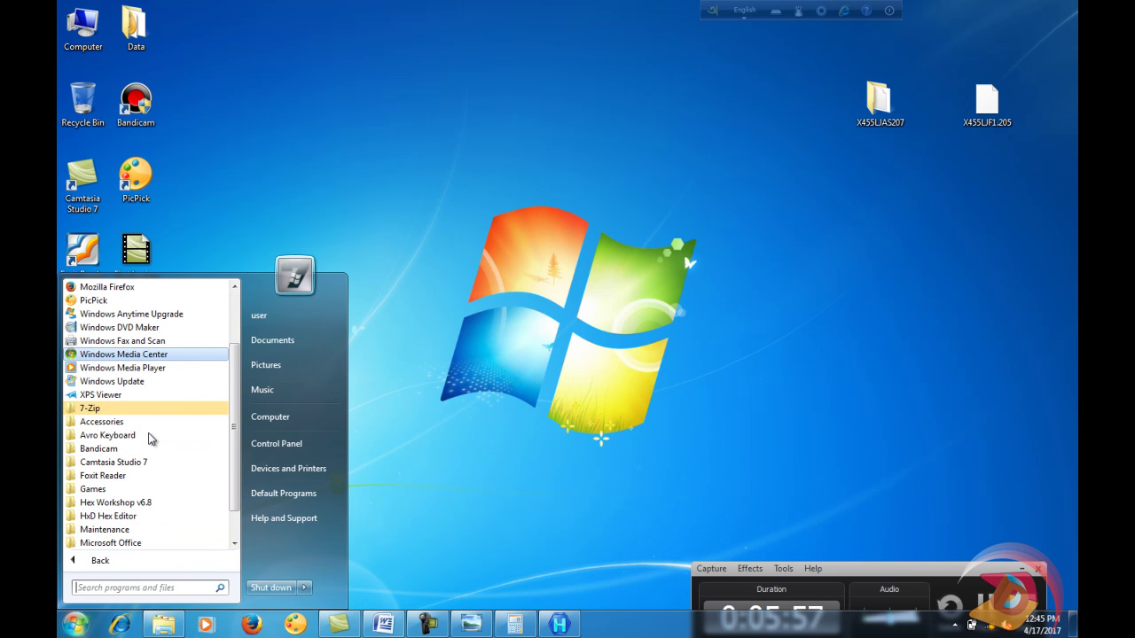
scroll(150, 436, "down", 1)
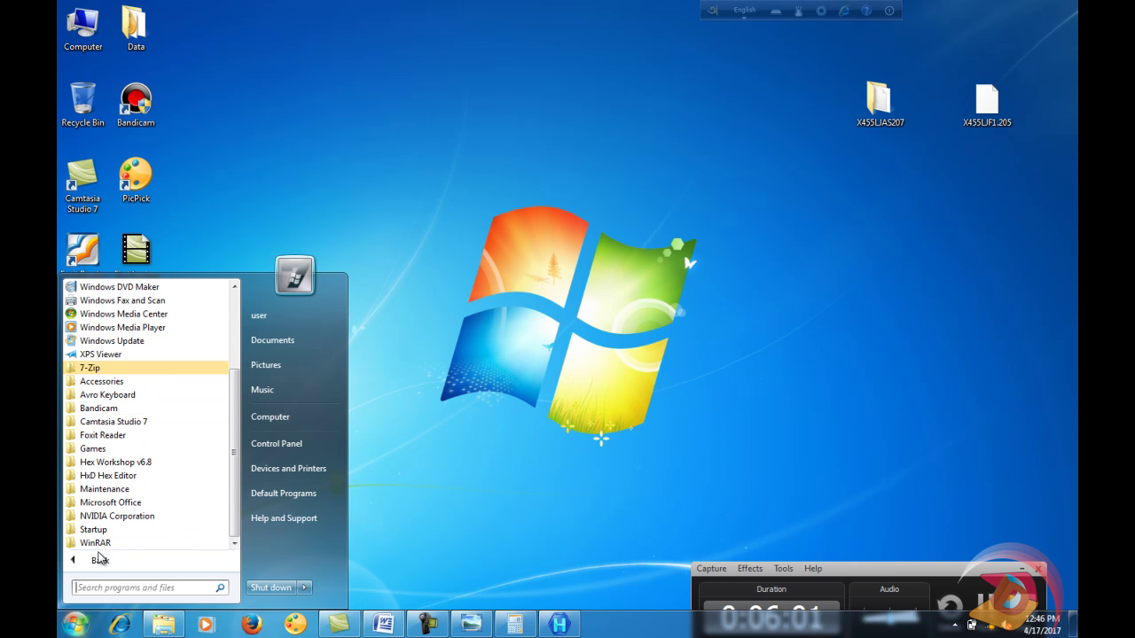
scroll(115, 390, "up", 3)
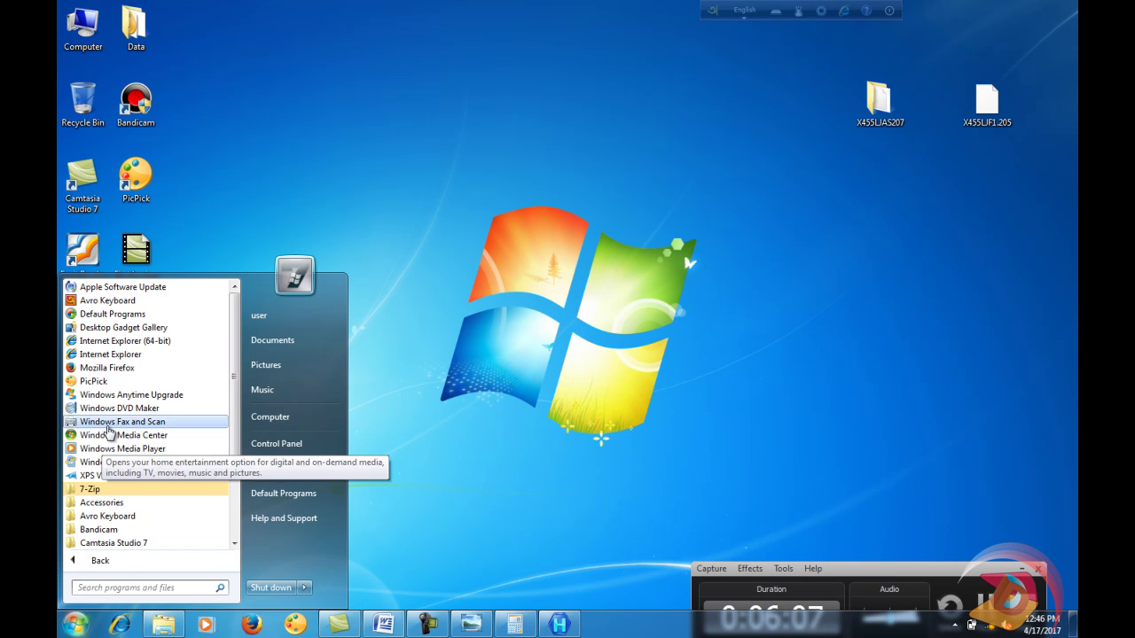
left_click(400, 177)
right_click(330, 184)
left_click(358, 220)
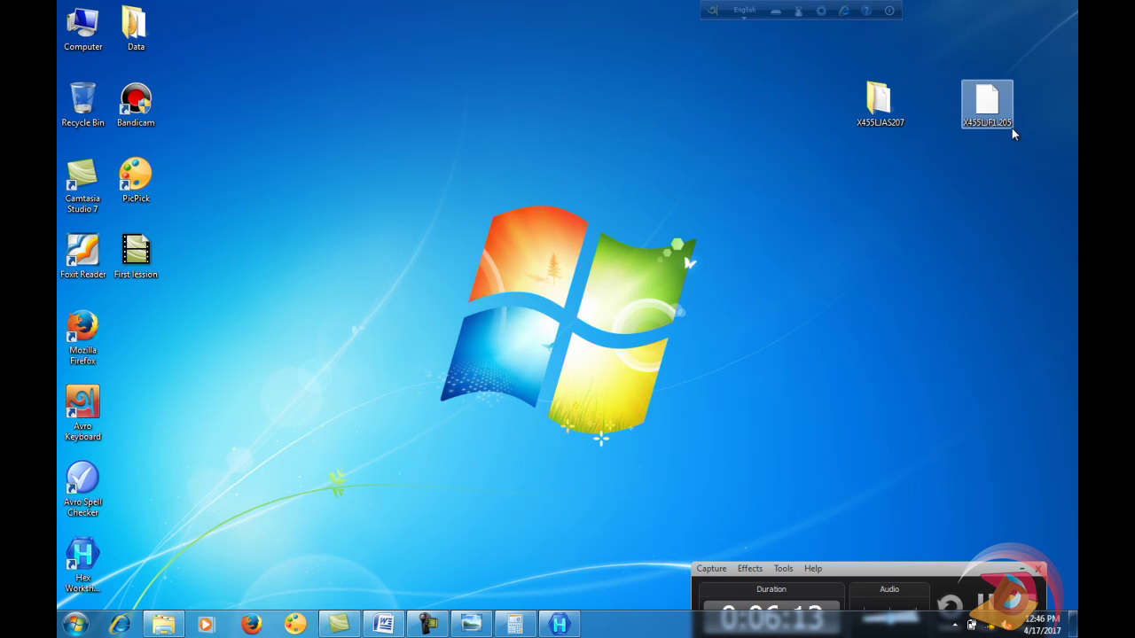
Start opening X455LJF1.205 from the desktop, choosing to select a program from the list of installed programs.
right_click(981, 108)
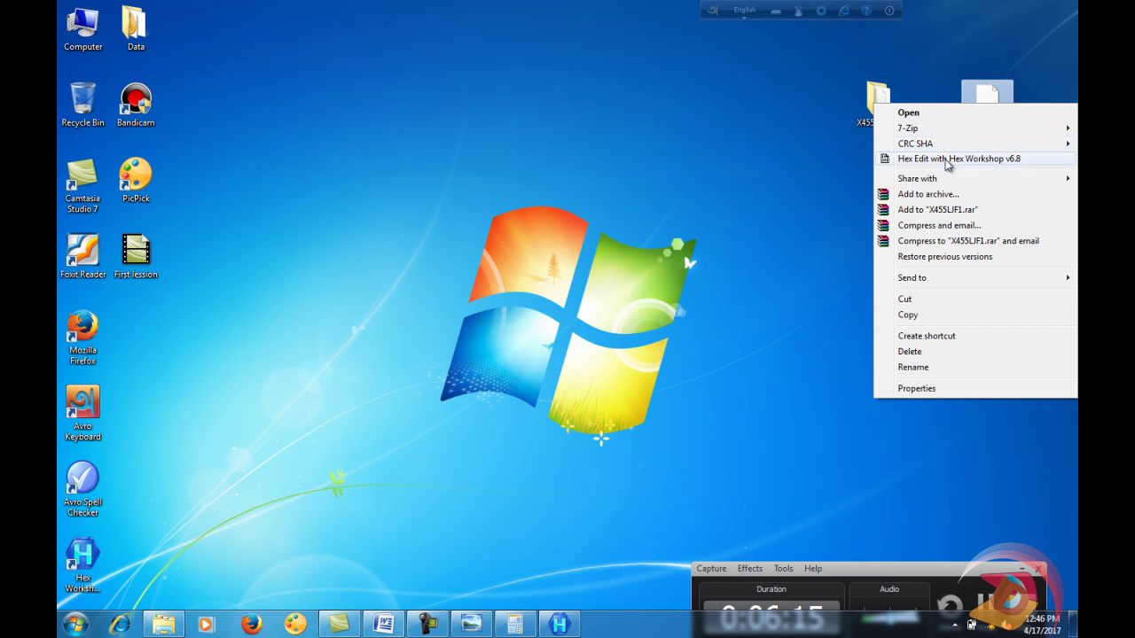
left_click(948, 113)
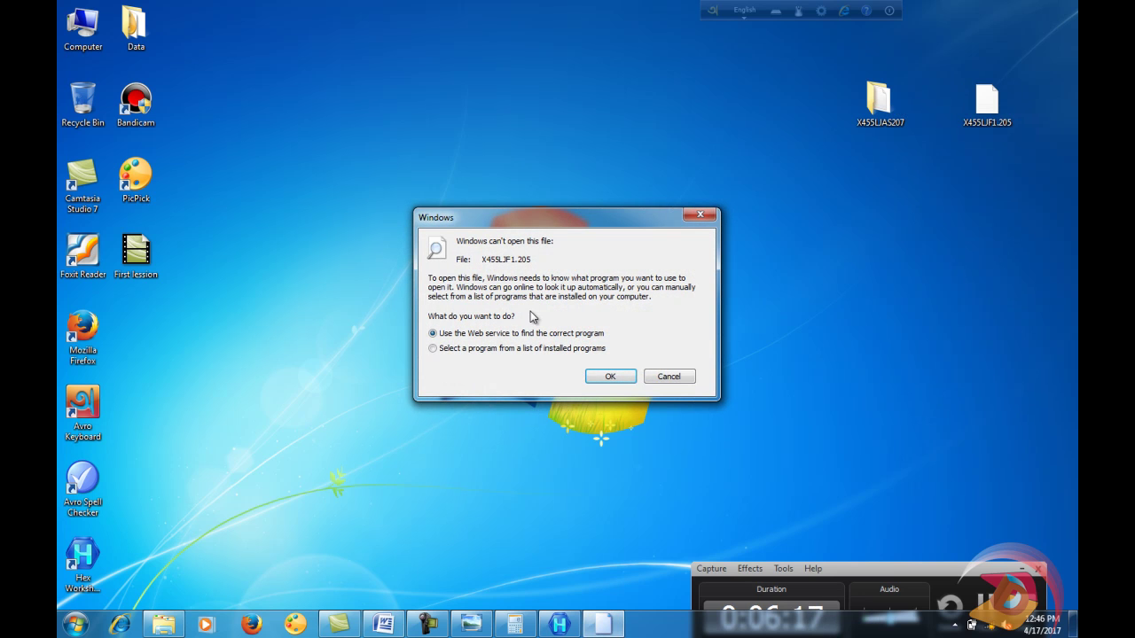
left_click(476, 349)
left_click(610, 377)
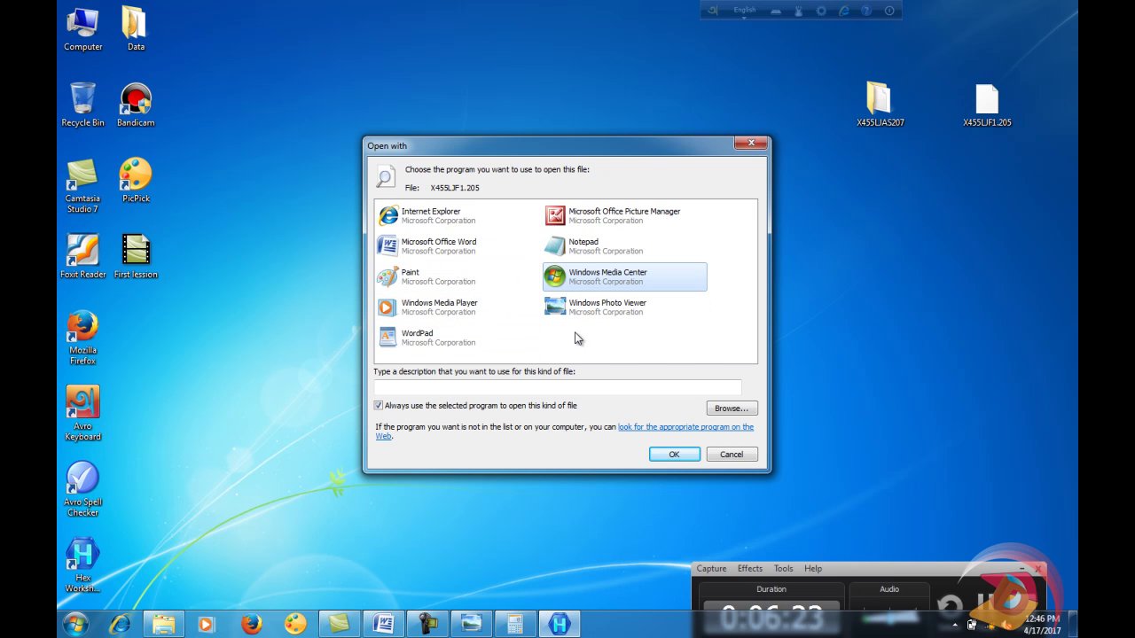
Browse Program Files for the hex editor, open X455LJF1.205 with Hex Workshop as its default program, and minimize the editor.
left_click(718, 409)
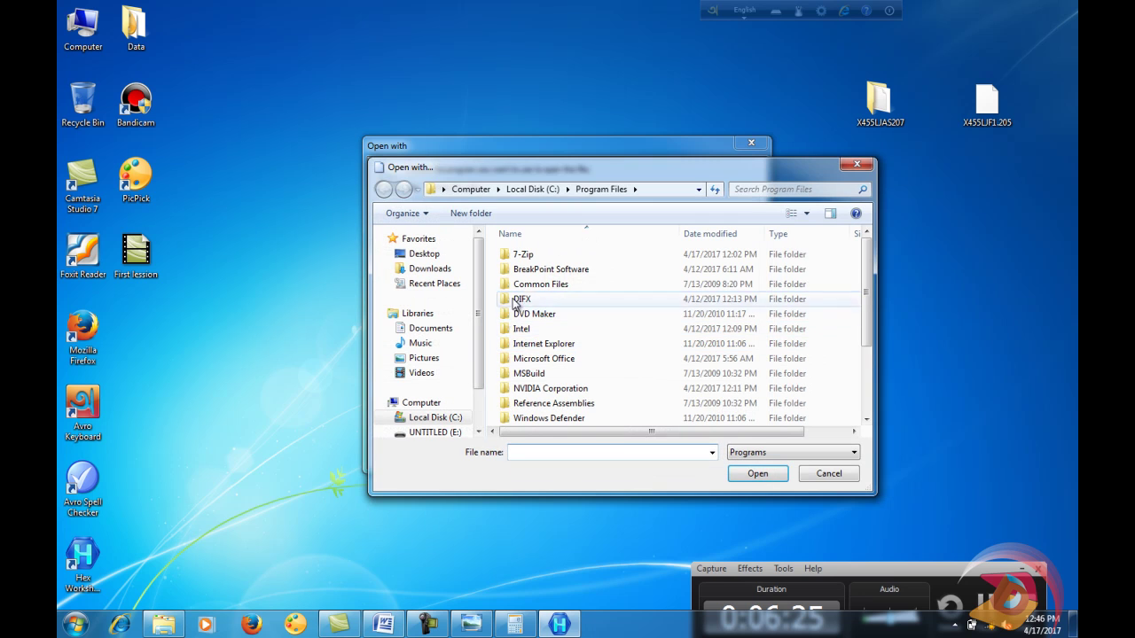
left_click(536, 284)
scroll(564, 374, "down", 3)
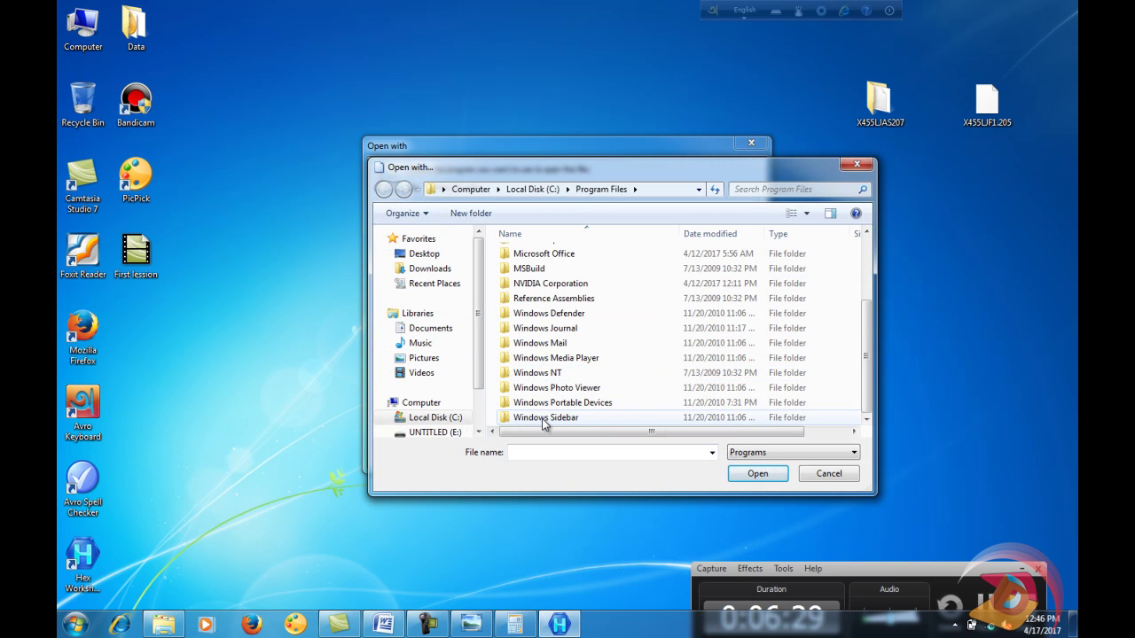
scroll(543, 383, "up", 3)
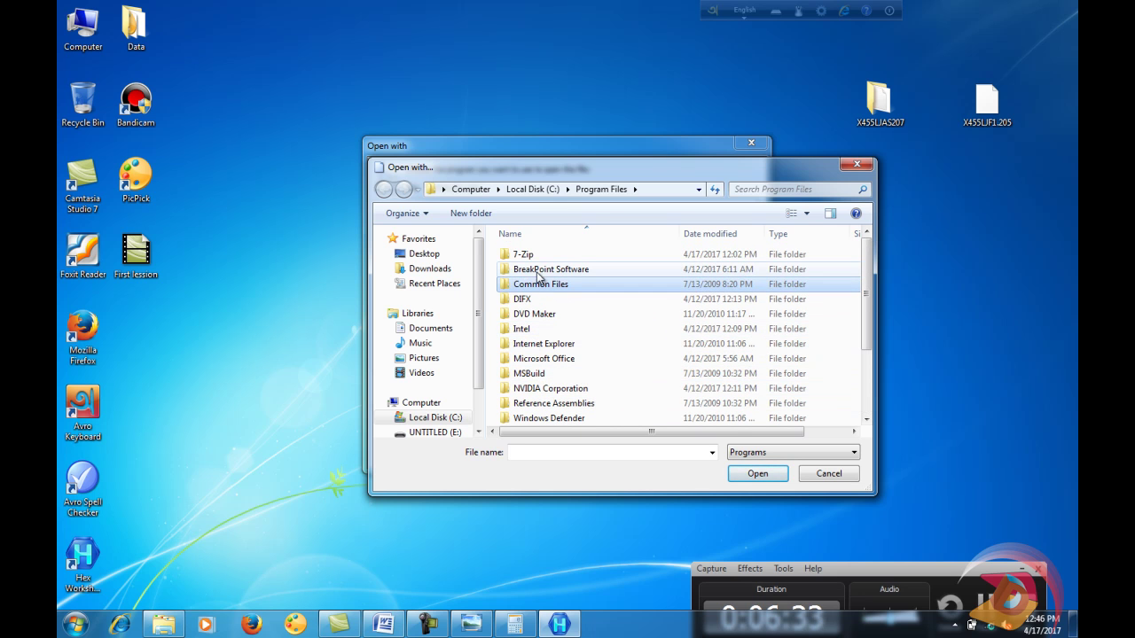
scroll(576, 383, "down", 1)
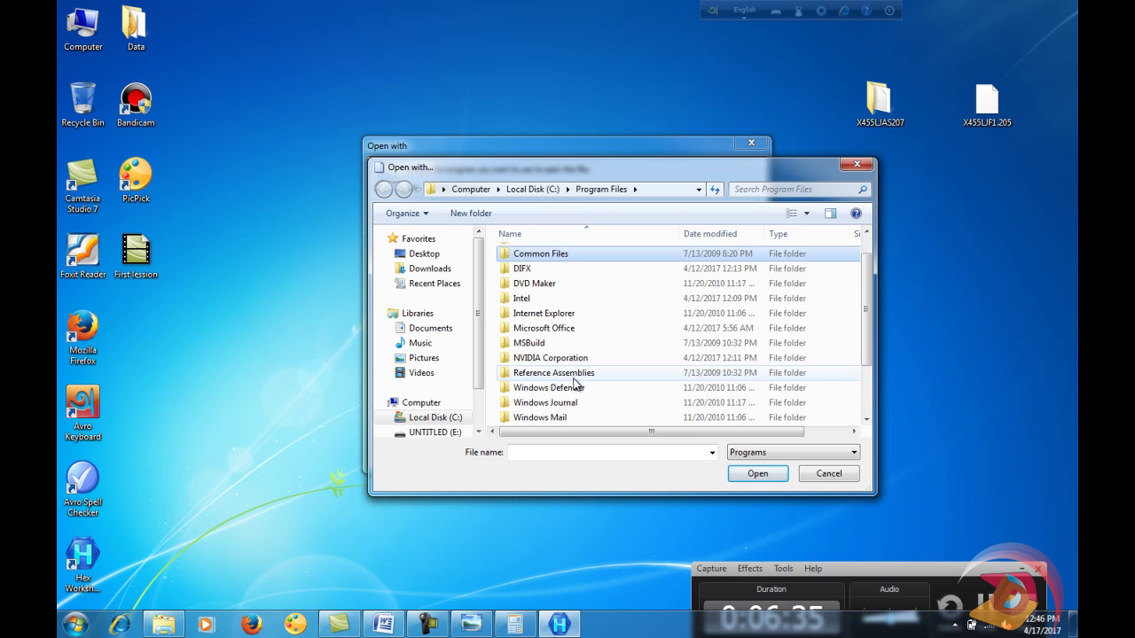
scroll(575, 383, "down", 2)
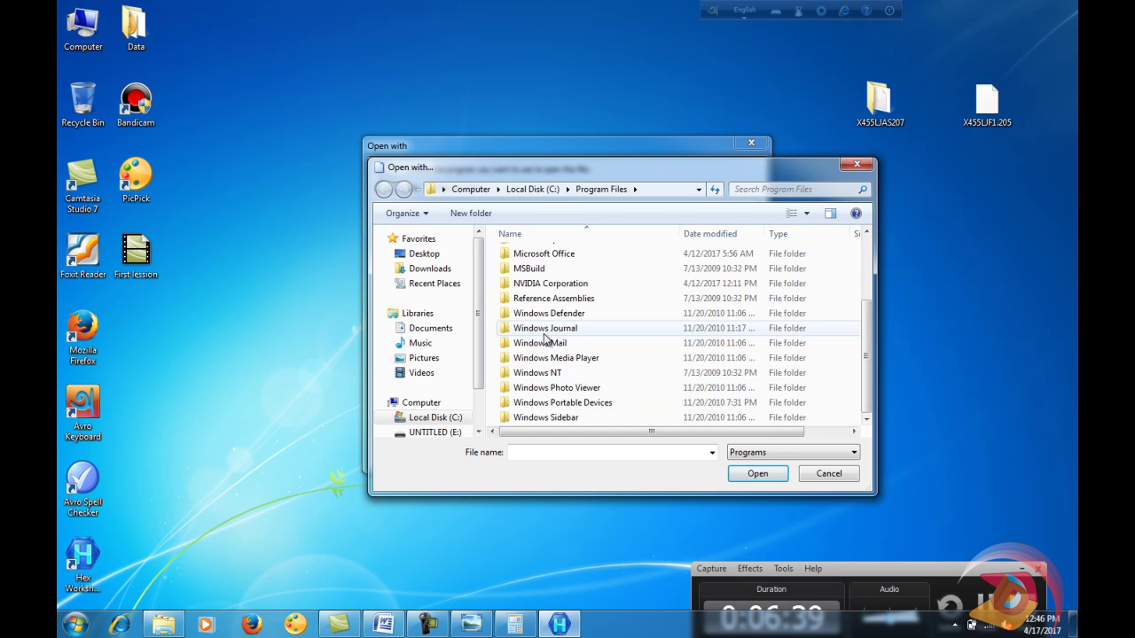
scroll(541, 319, "up", 3)
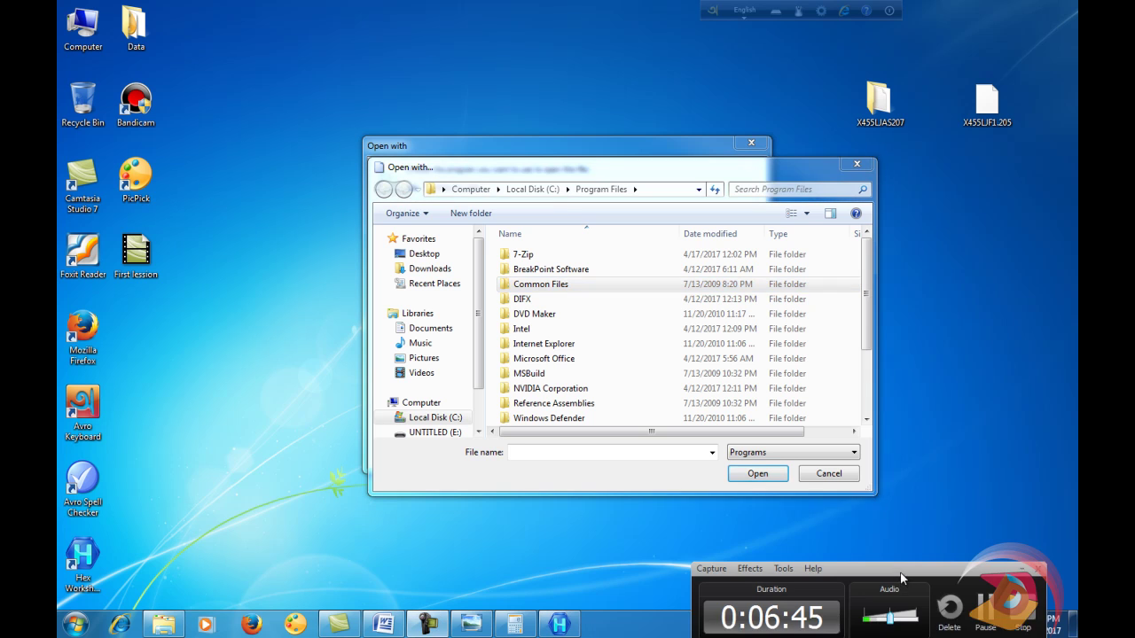
left_click_drag(896, 580, 857, 491)
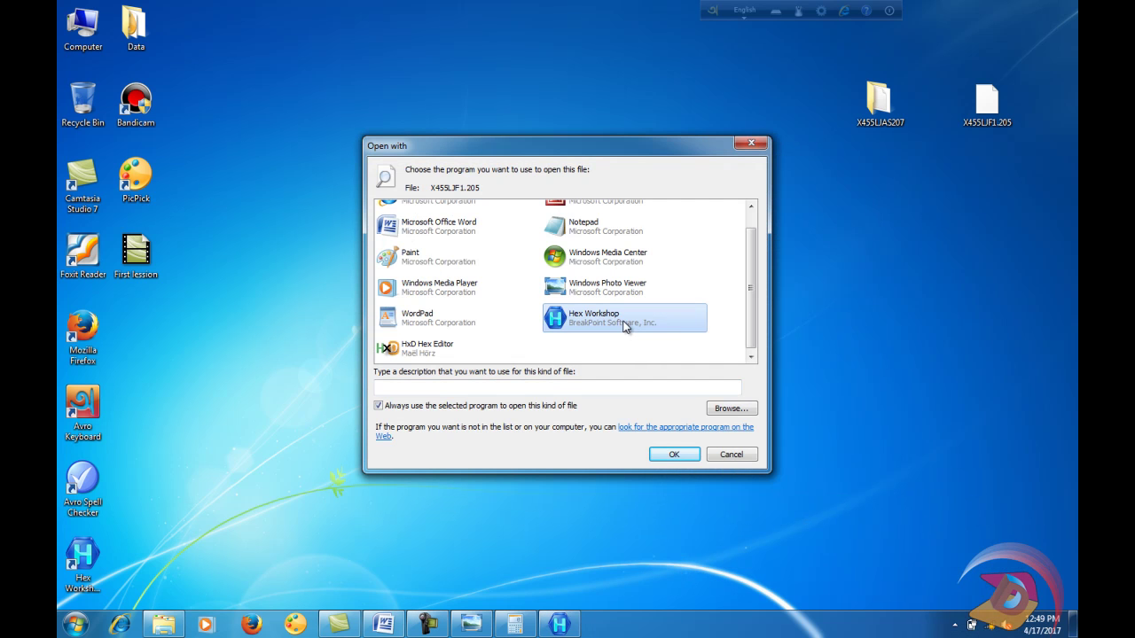
left_click(687, 457)
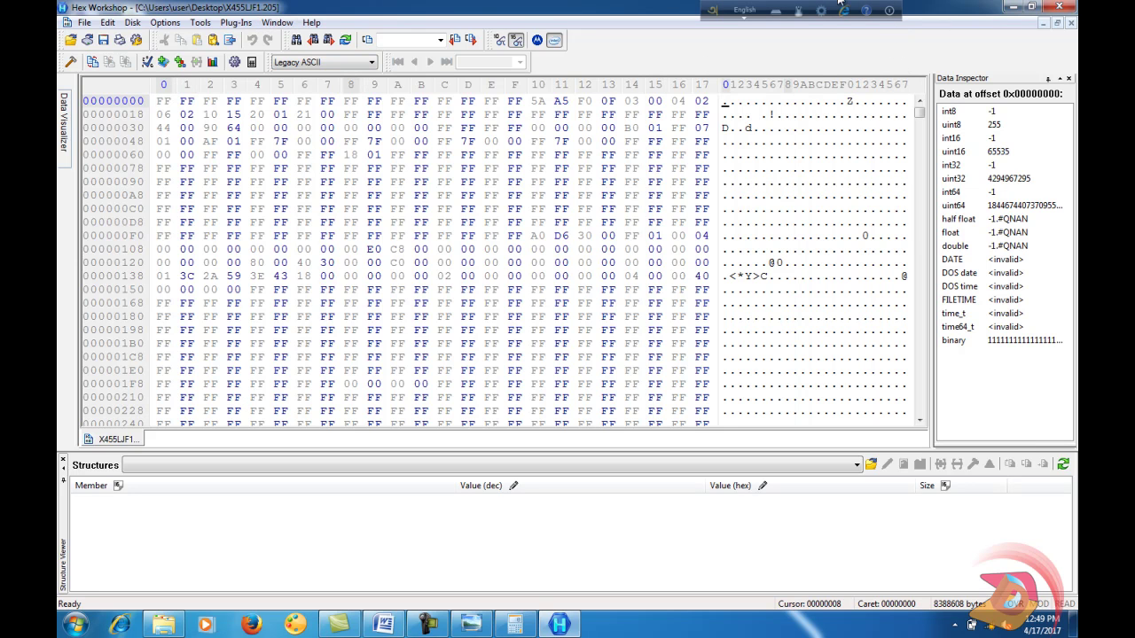
left_click(1011, 11)
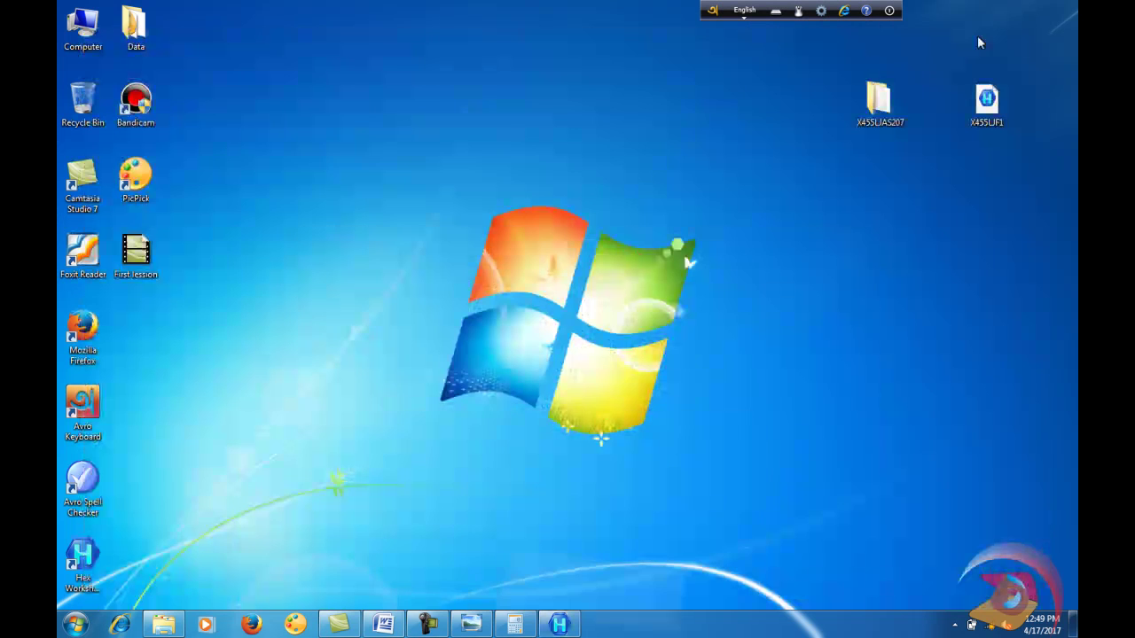
Open X455LJAS.207 from the desktop's X455LJAS207 folder, selecting Hex Workshop as the program always used for this file type.
double_click(885, 105)
right_click(462, 176)
left_click(417, 203)
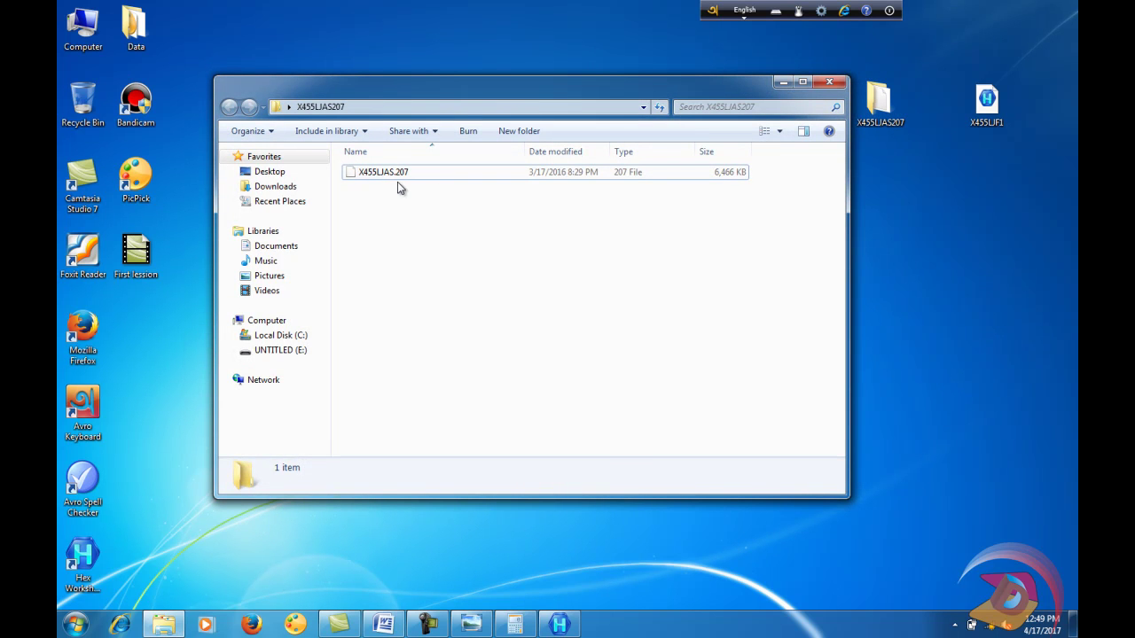
right_click(392, 173)
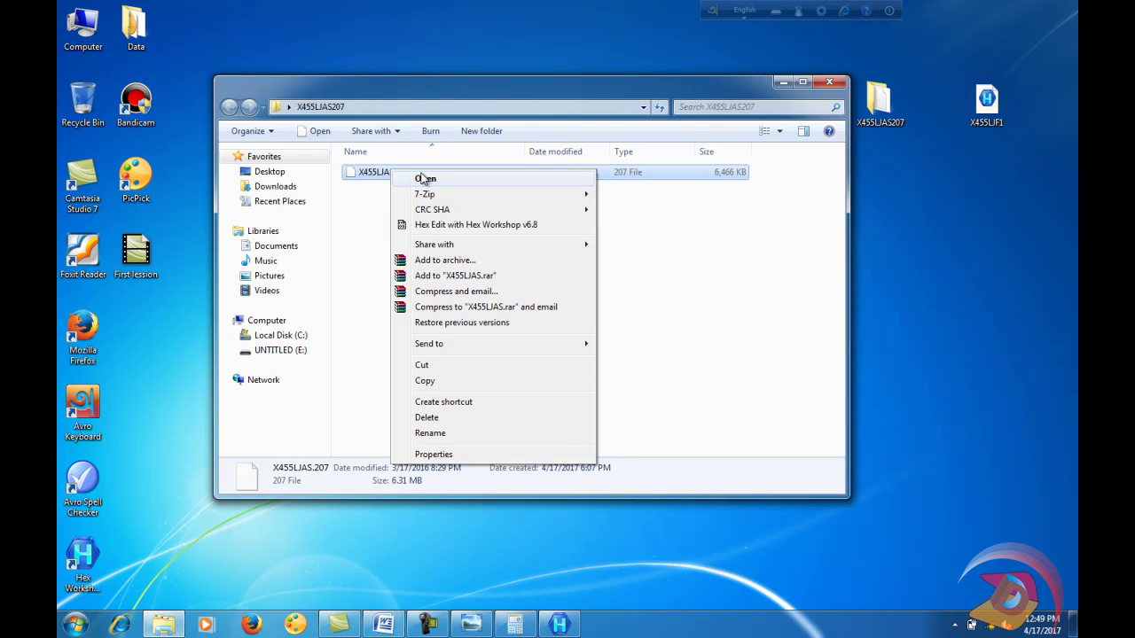
left_click(423, 180)
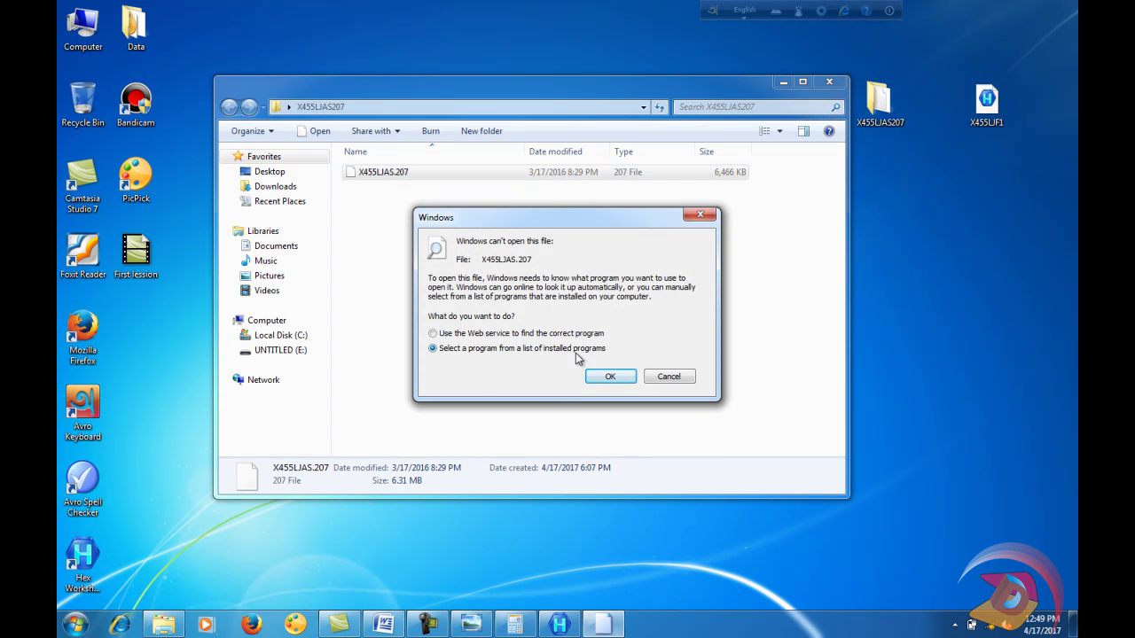
left_click(612, 377)
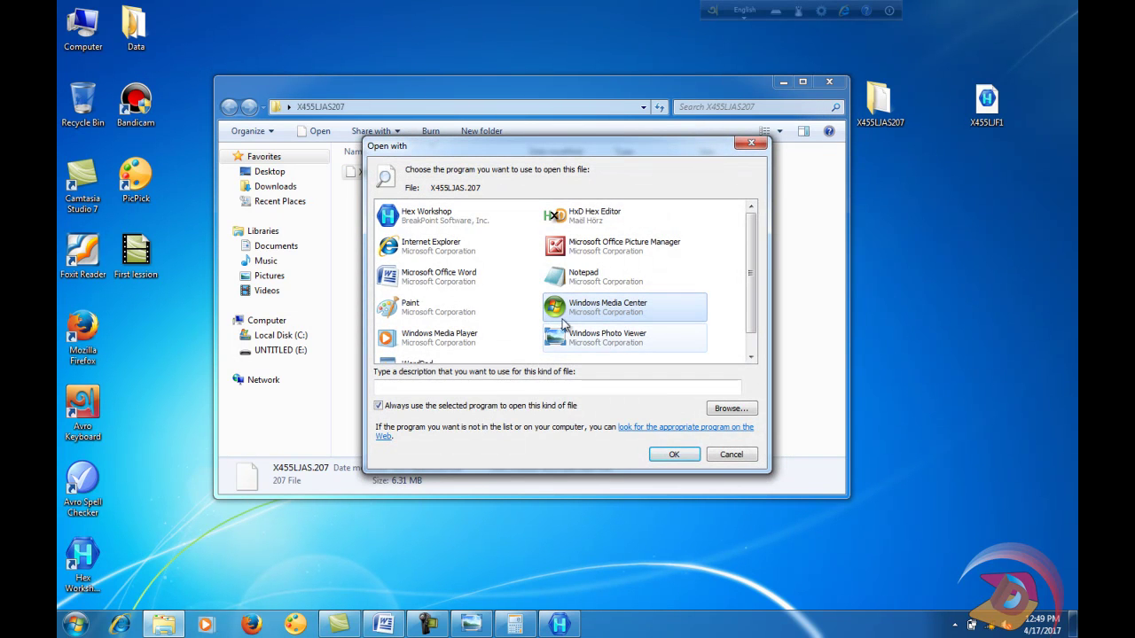
scroll(559, 321, "down", 1)
scroll(547, 302, "up", 1)
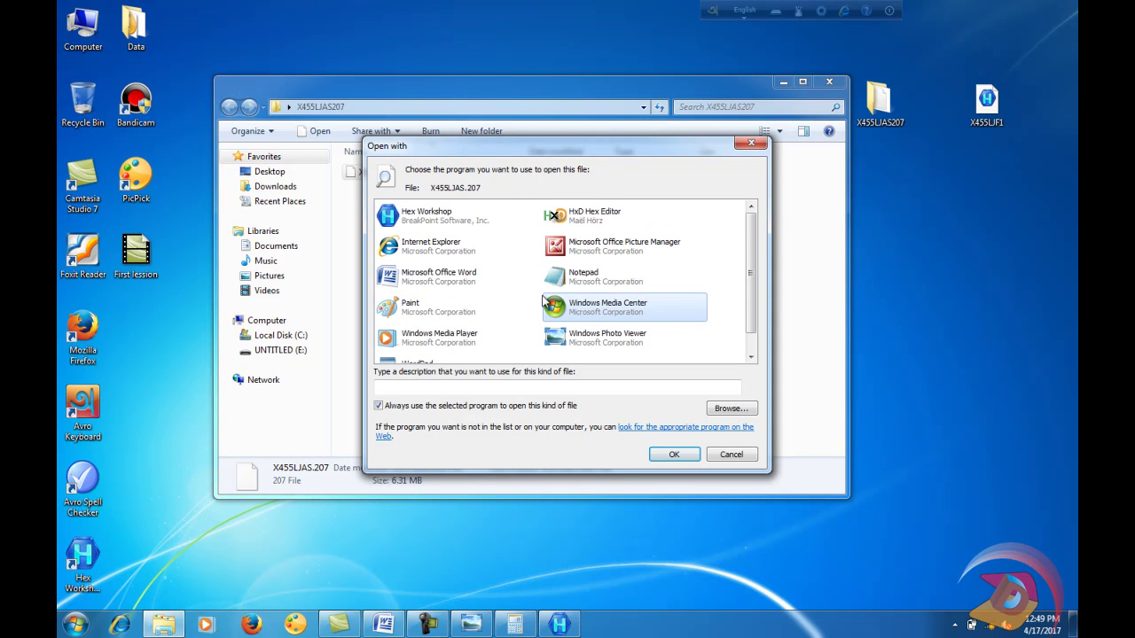
left_click(425, 215)
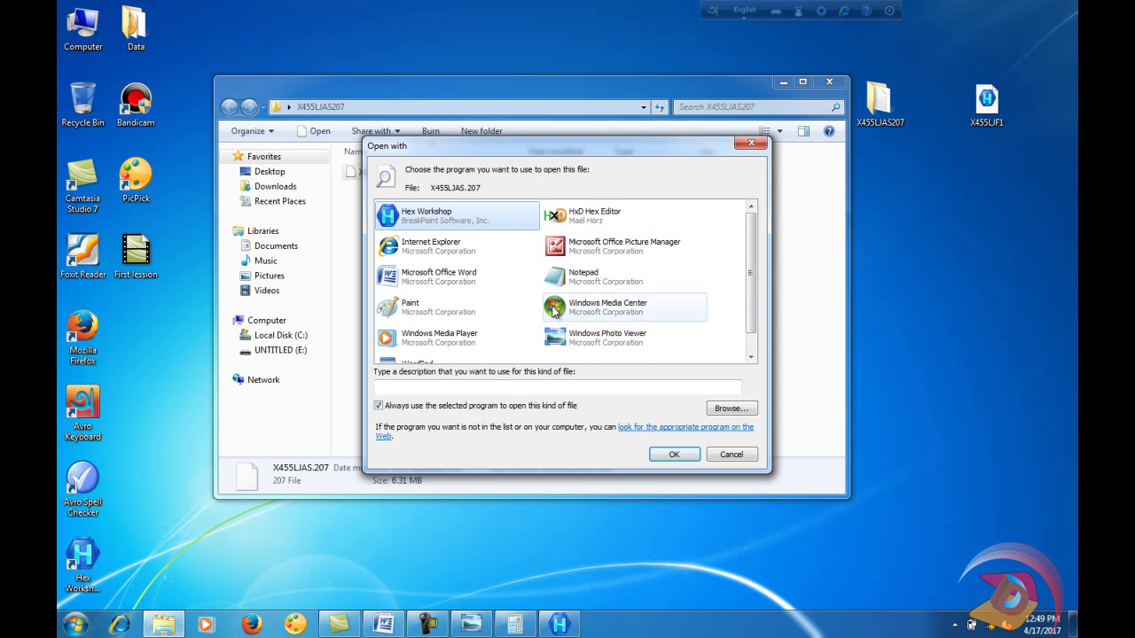
left_click(684, 459)
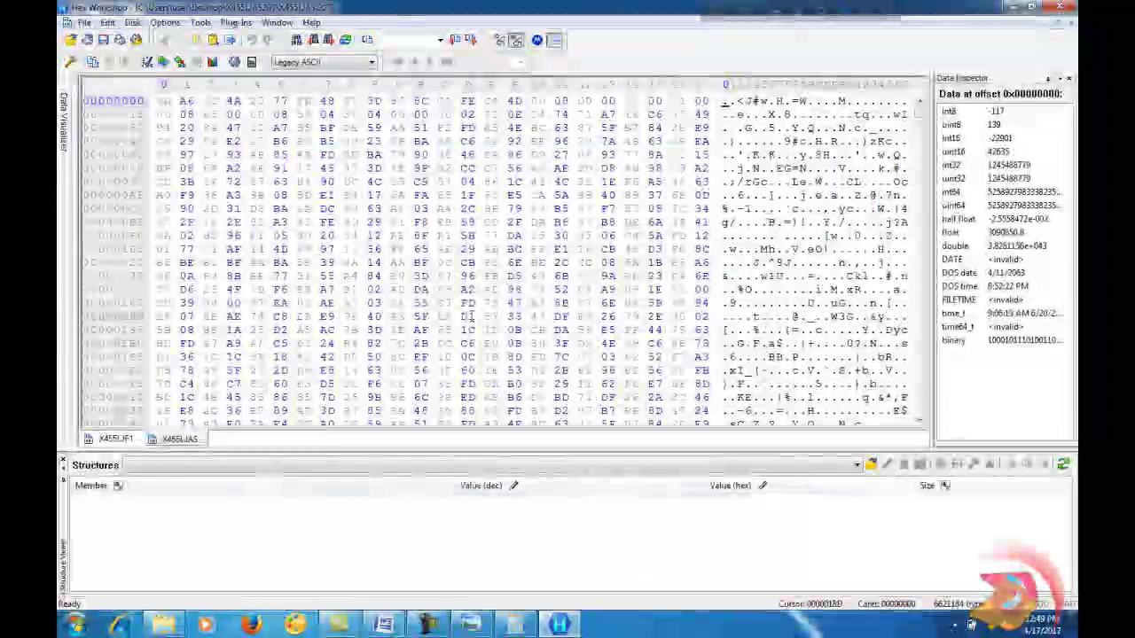
Tile the X455LJF1.205 and X455LJAS.207 windows vertically and activate each one to compare the two files.
left_click(117, 439)
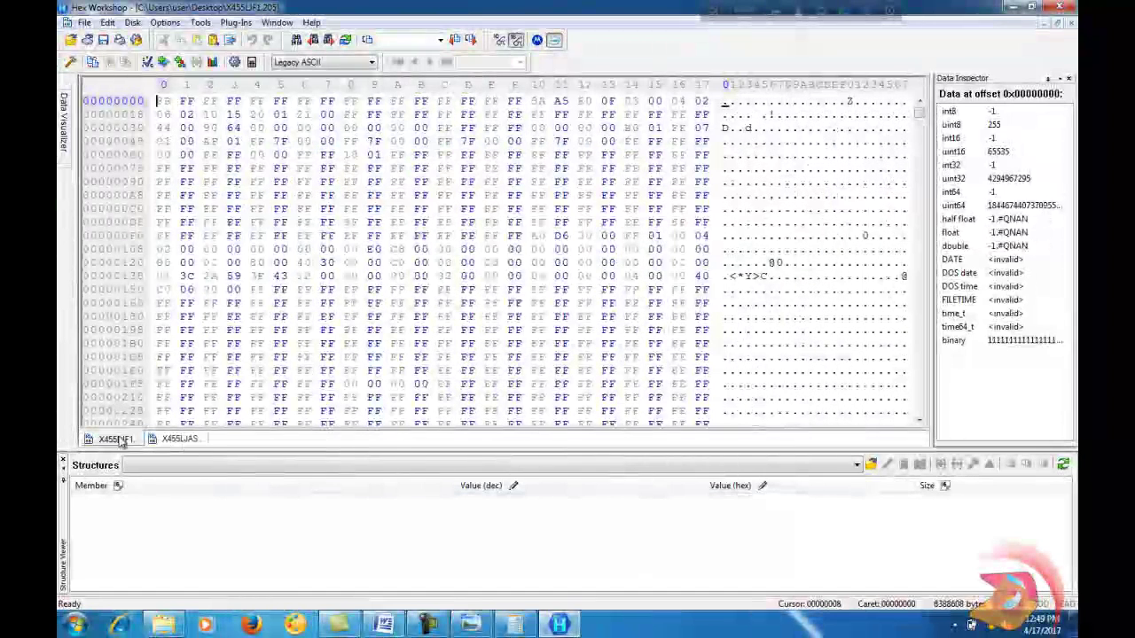
left_click(278, 23)
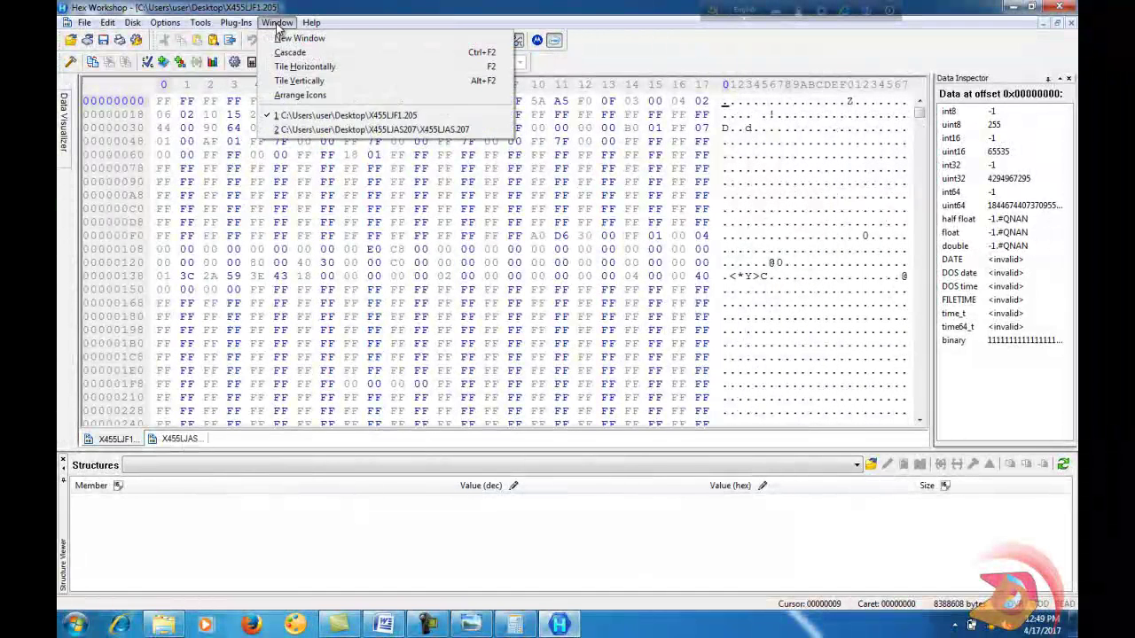
left_click(288, 81)
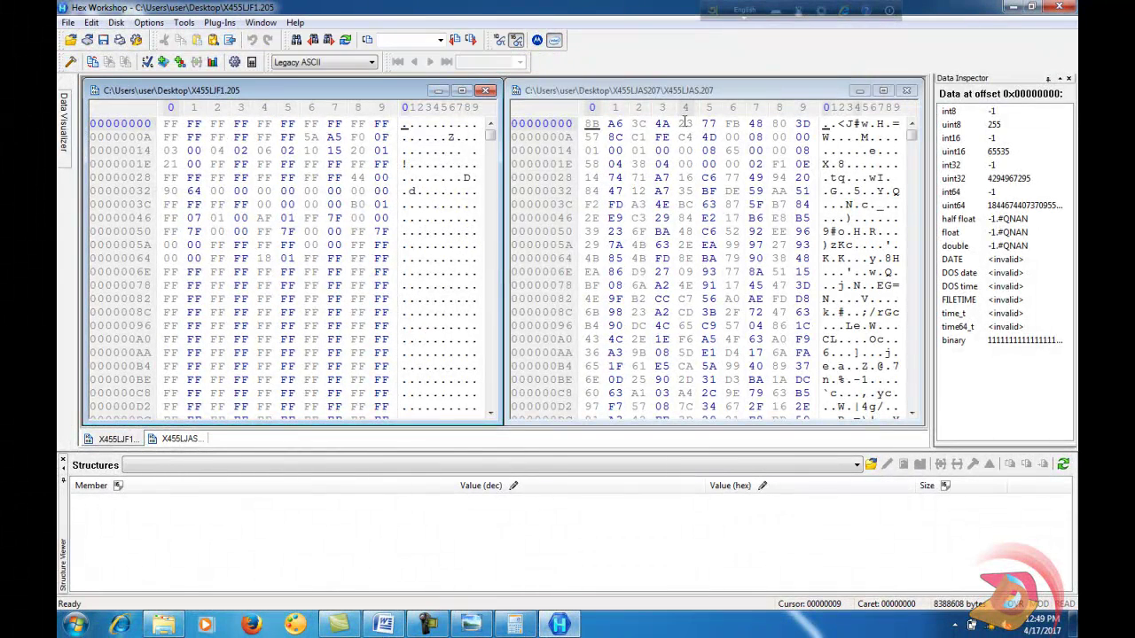
left_click(721, 91)
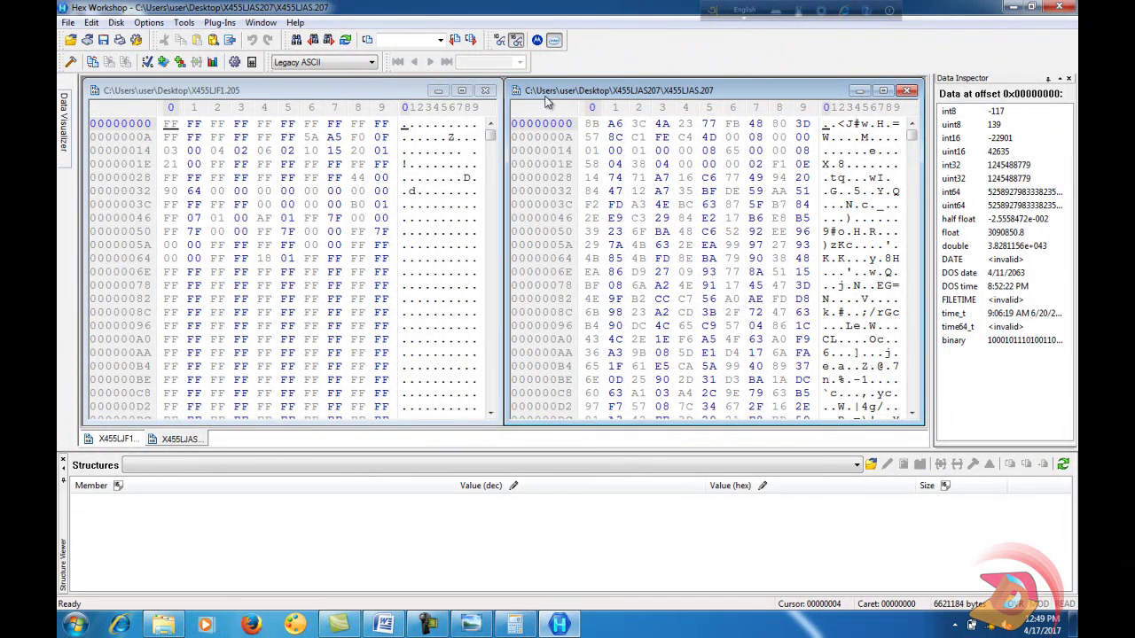
left_click(327, 91)
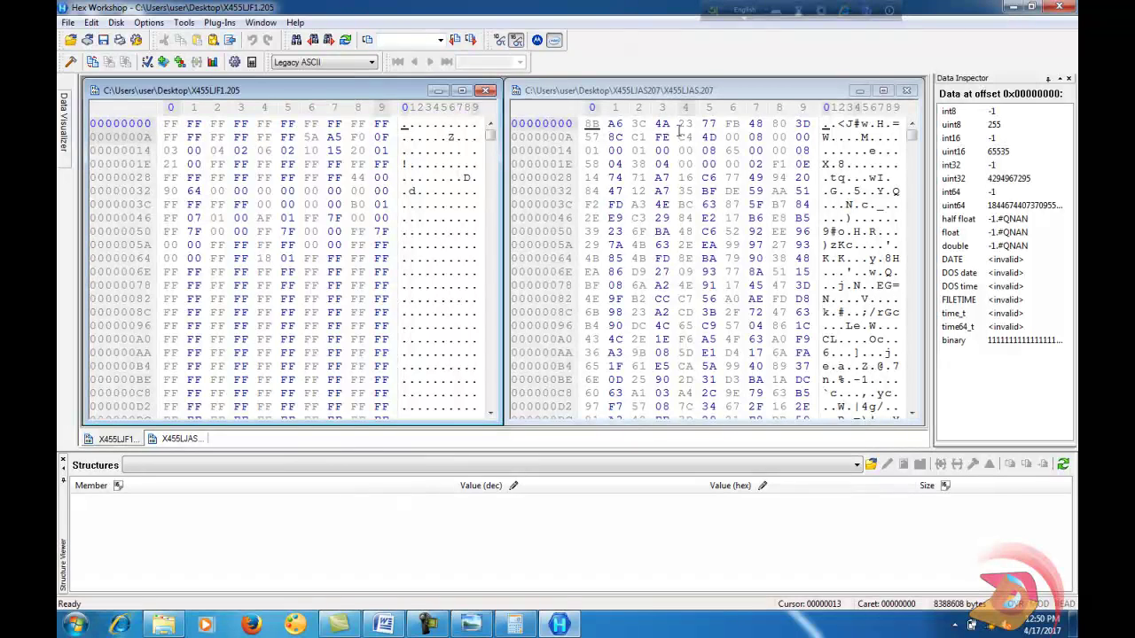
Minimize Hex Workshop and open the properties of X455LJF1 on the desktop to check its size in bytes.
left_click(1012, 7)
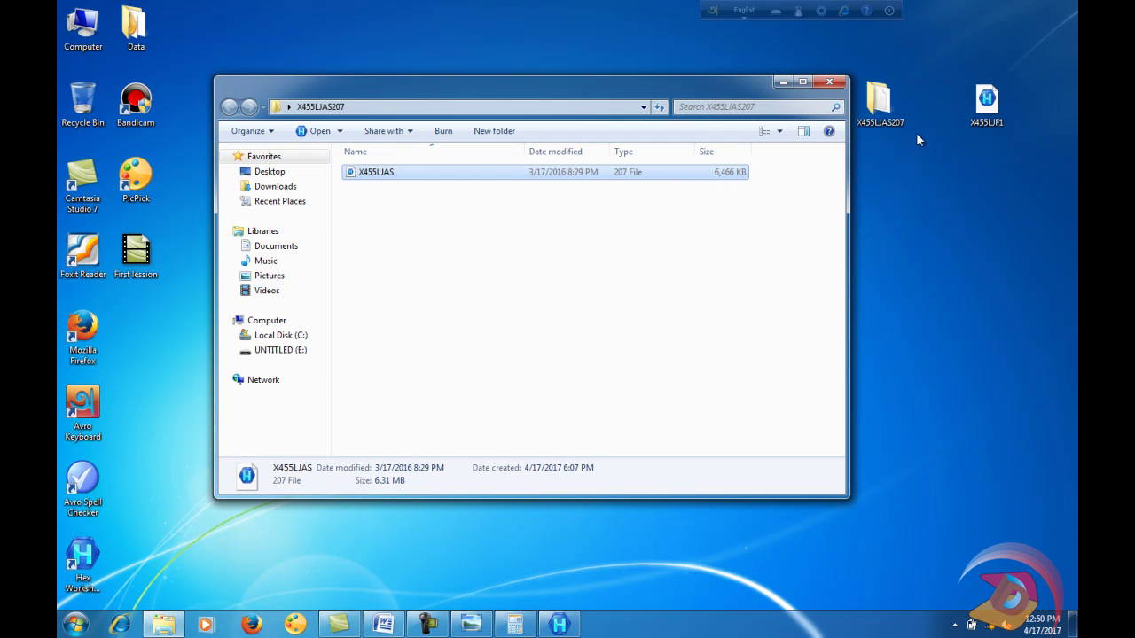
left_click(981, 124)
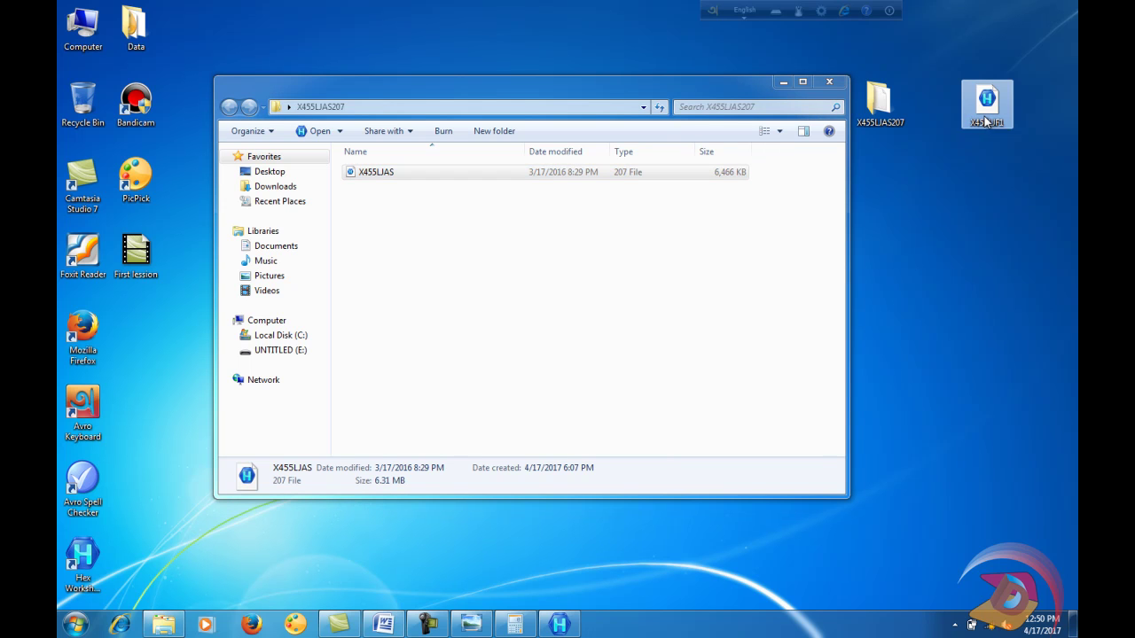
right_click(986, 122)
left_click(938, 419)
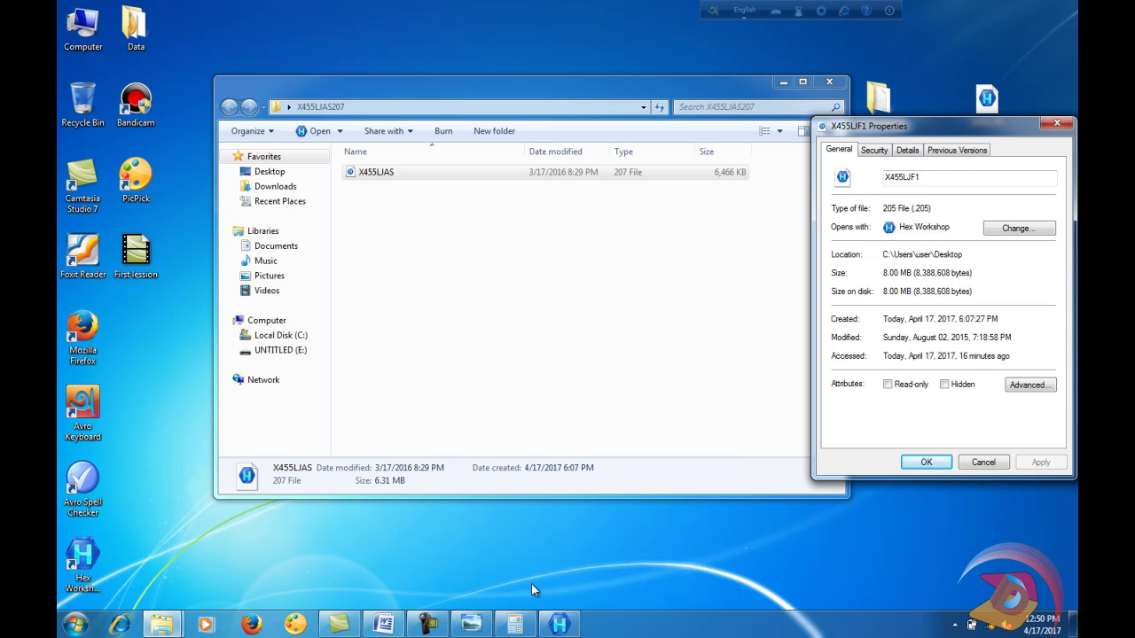
Switch to the Bios Offset document in Word to look up the byte values for the BIOS sizes.
left_click(524, 626)
left_click(525, 626)
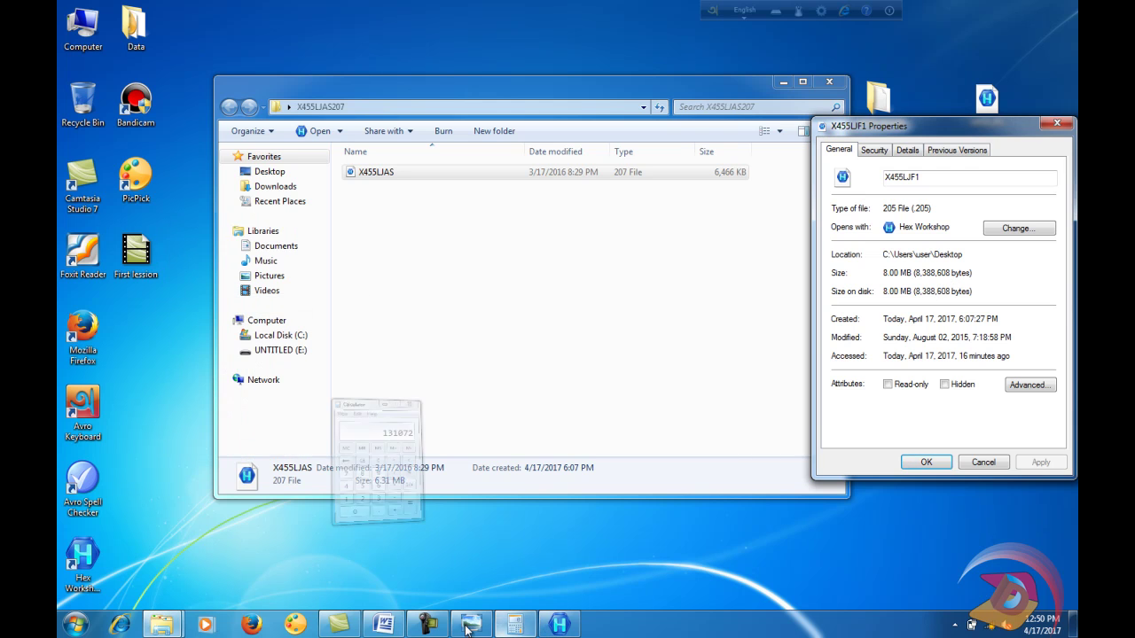
left_click(383, 625)
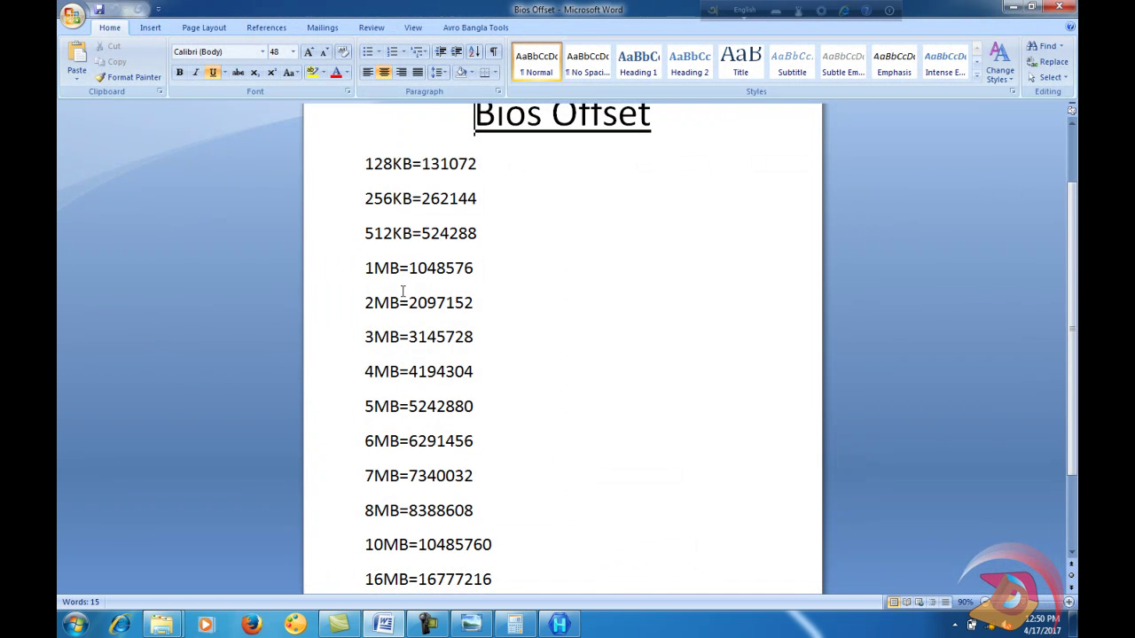
Close the X455LJF1 properties and examine the size of the X455LJAS file in the X455LJAS207 folder.
scroll(369, 443, "down", 1)
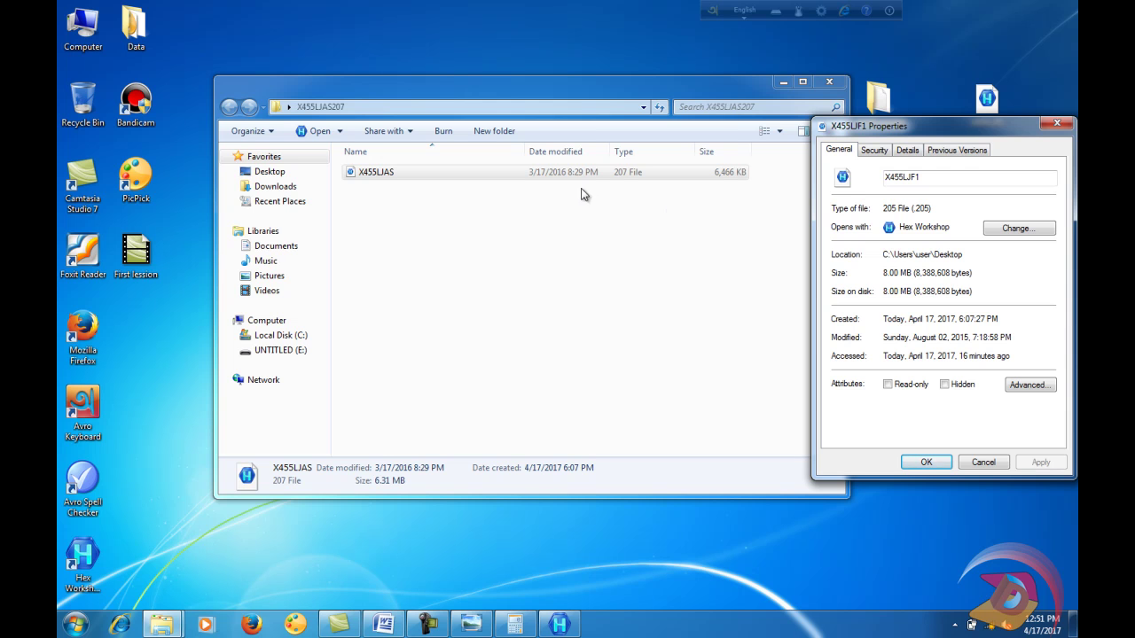
left_click(625, 220)
left_click(1058, 126)
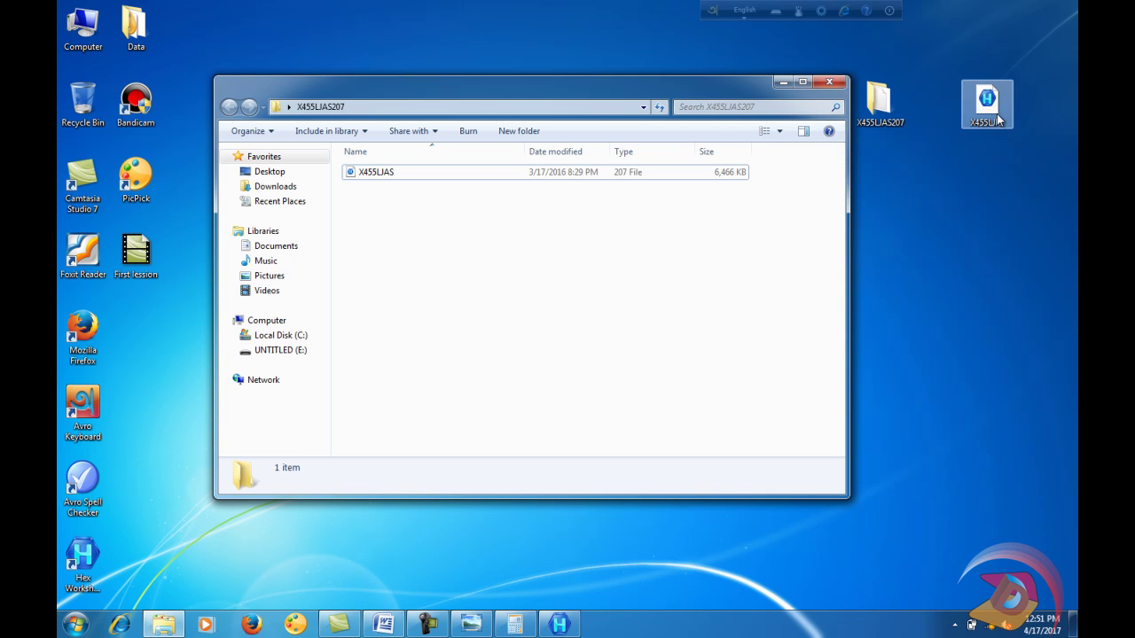
right_click(621, 181)
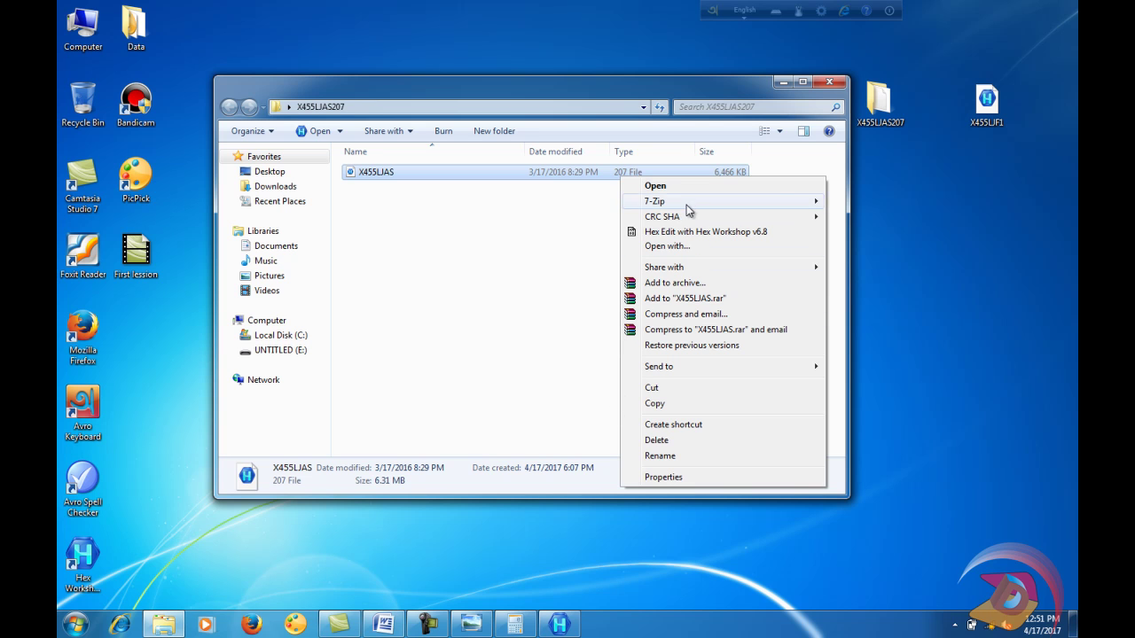
left_click(489, 301)
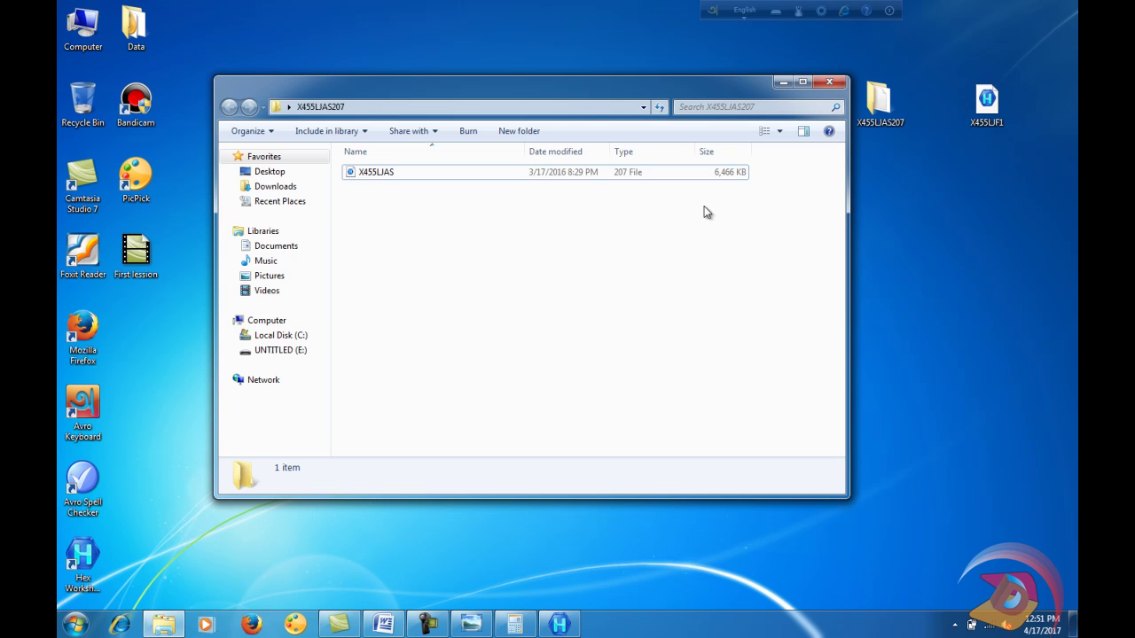
Switch to Hex Workshop and activate the X455LJAS.207 window to check that file's byte size.
mouse_move(554, 626)
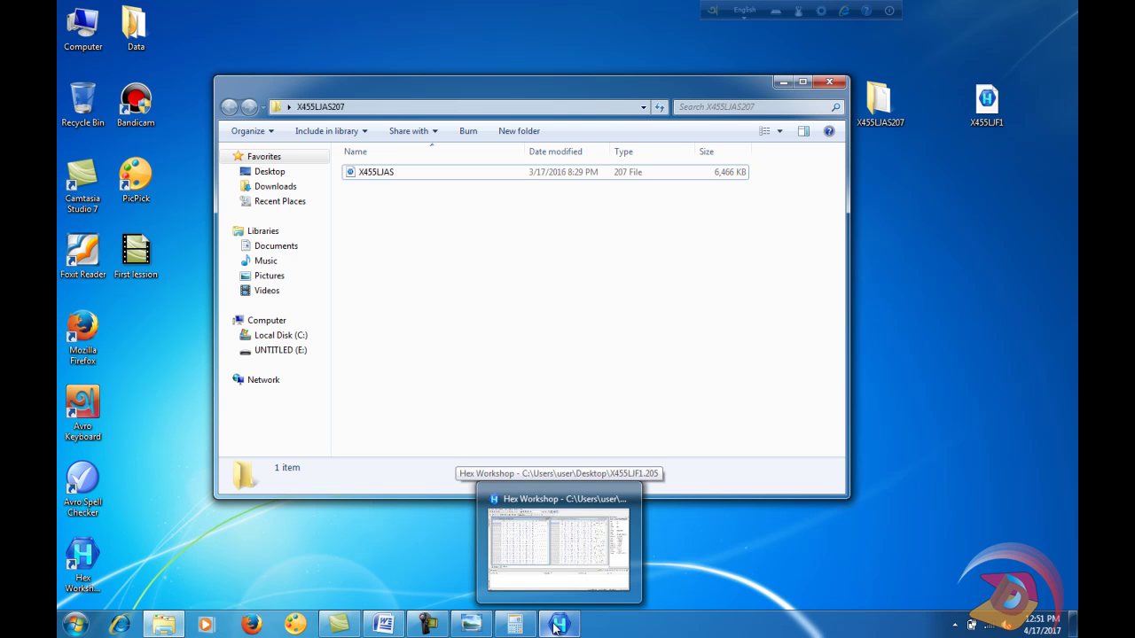
left_click(555, 627)
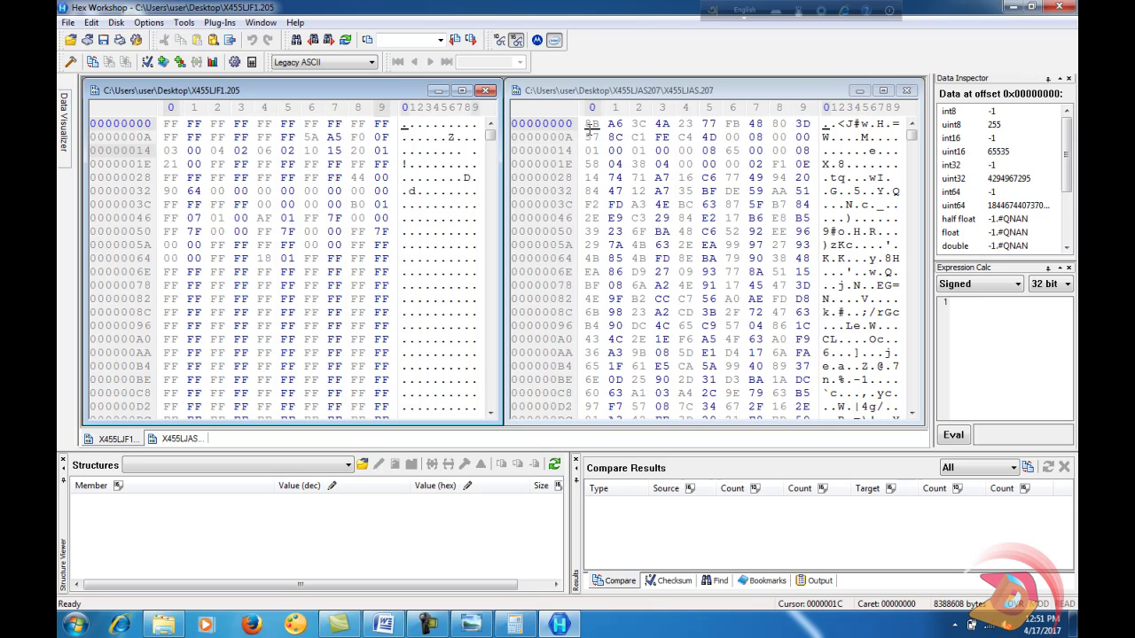
left_click(589, 98)
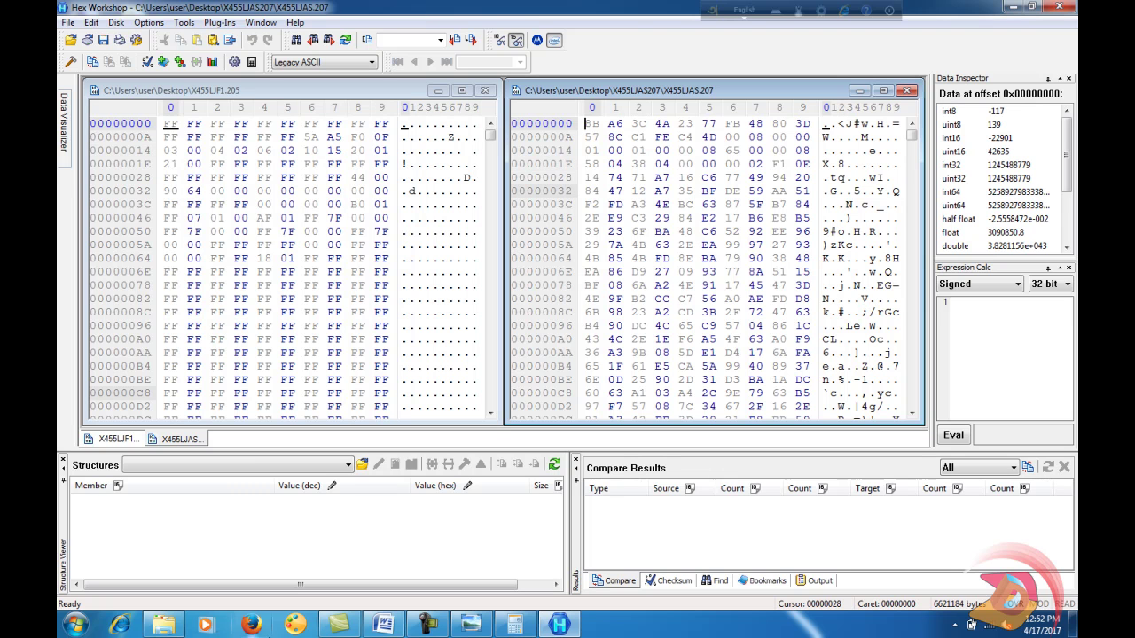
Switch to Calculator, reposition its window and clear the number on its display.
left_click(514, 625)
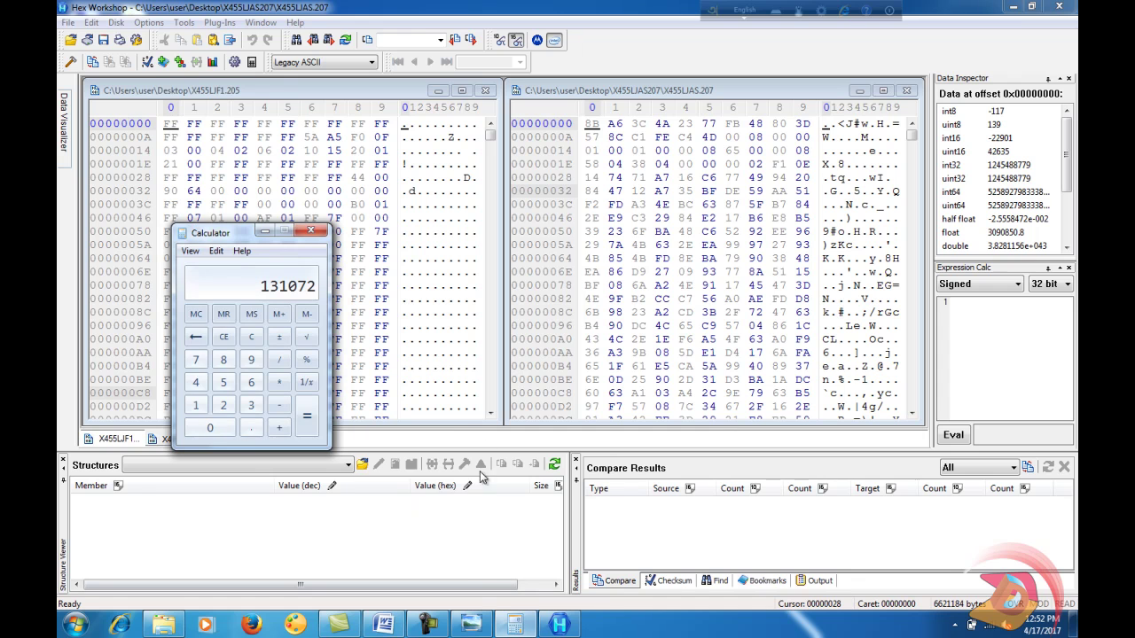
left_click_drag(221, 236, 288, 228)
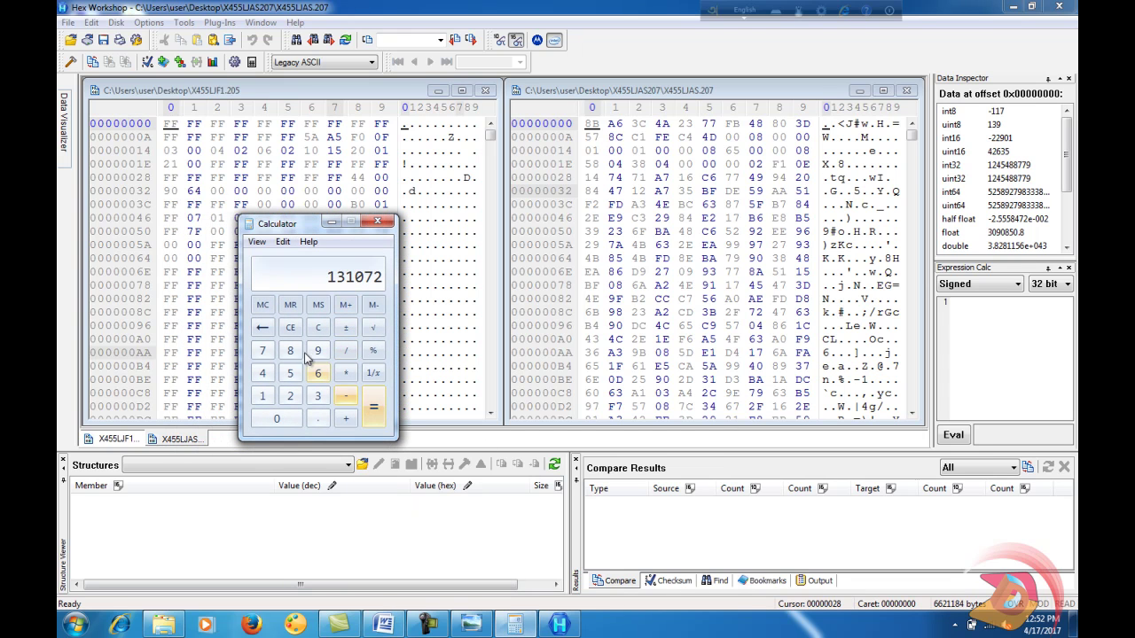
left_click(316, 328)
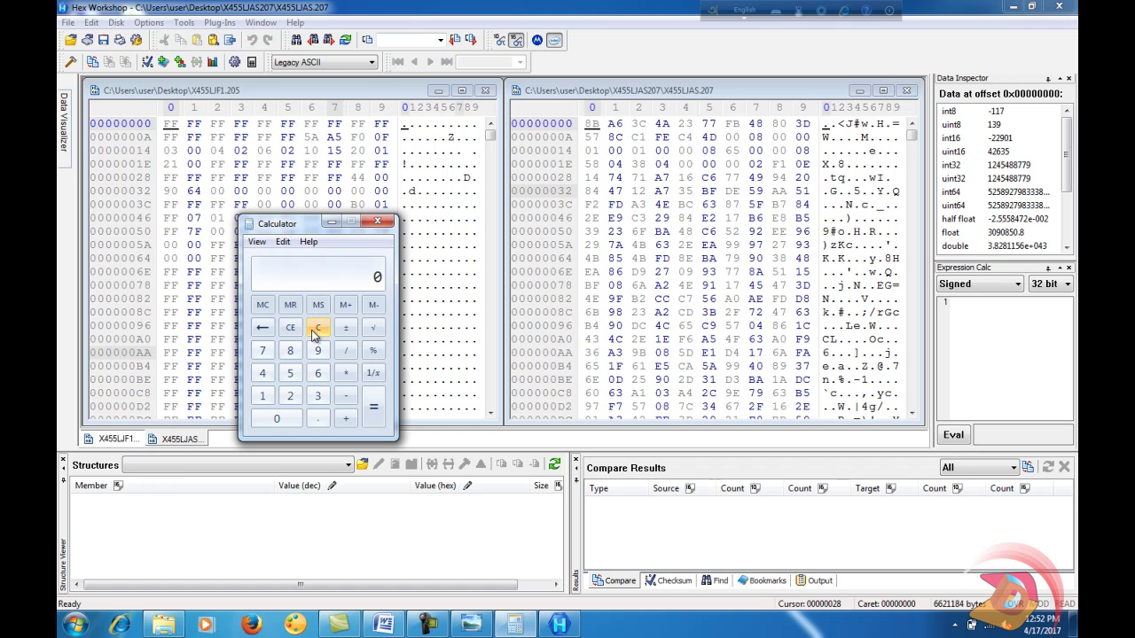
Minimize Hex Workshop and rearrange the X455LJAS207 folder and Calculator windows on the desktop.
left_click(1013, 7)
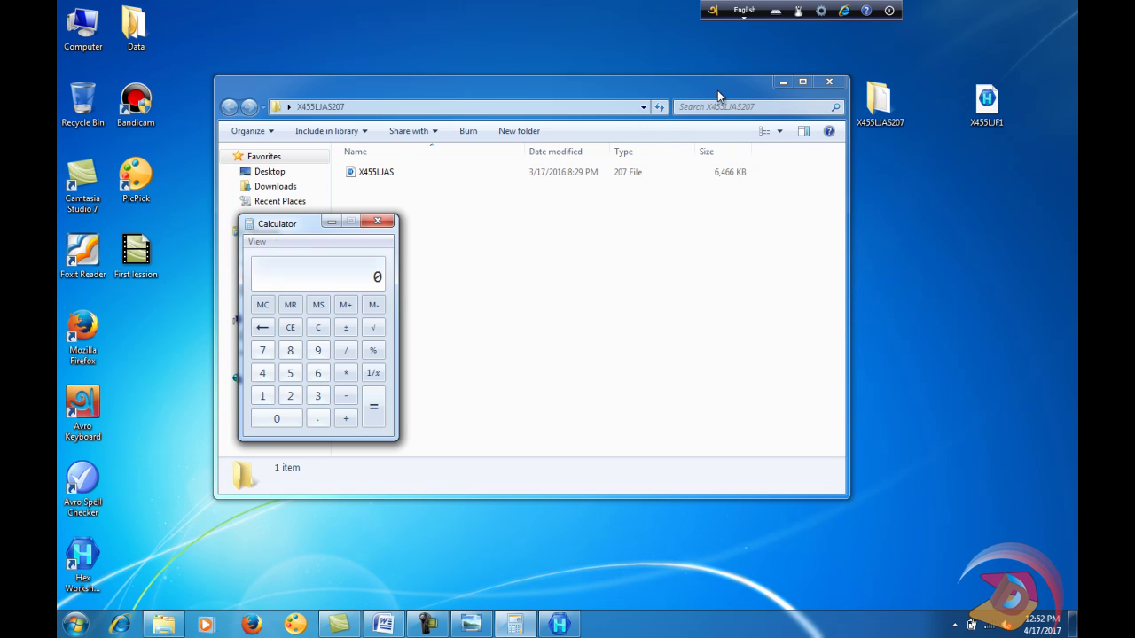
left_click_drag(717, 92, 756, 70)
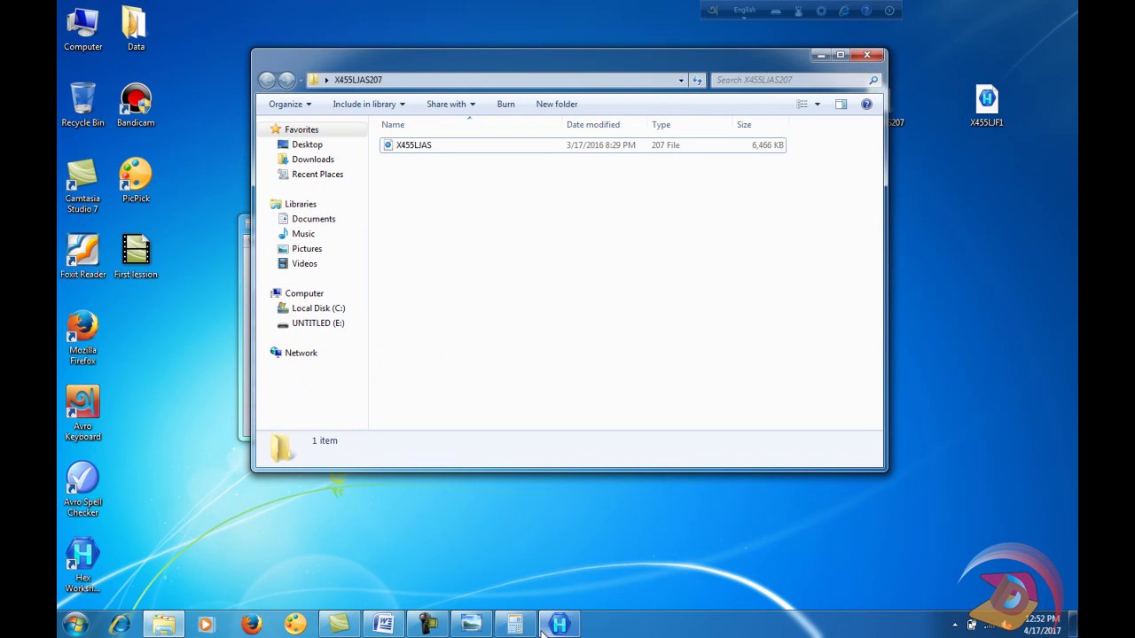
left_click(514, 625)
left_click_drag(284, 224, 431, 227)
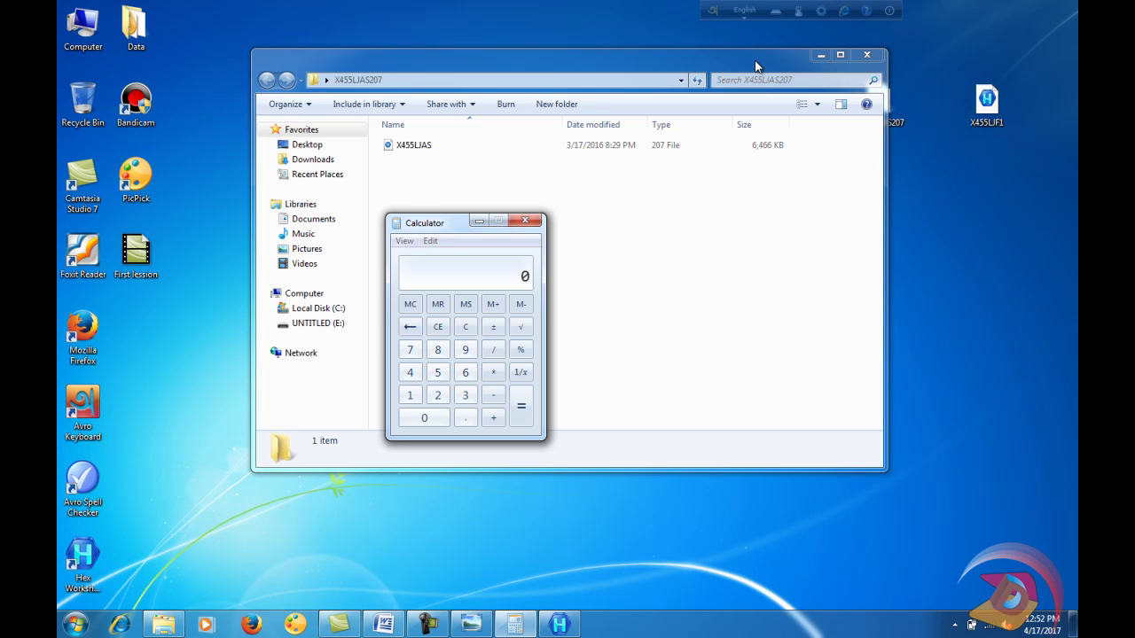
left_click_drag(758, 62, 649, 64)
Look over the two BIOS files and the Bios Offset list, and minimize Word and Hex Workshop.
left_click(559, 625)
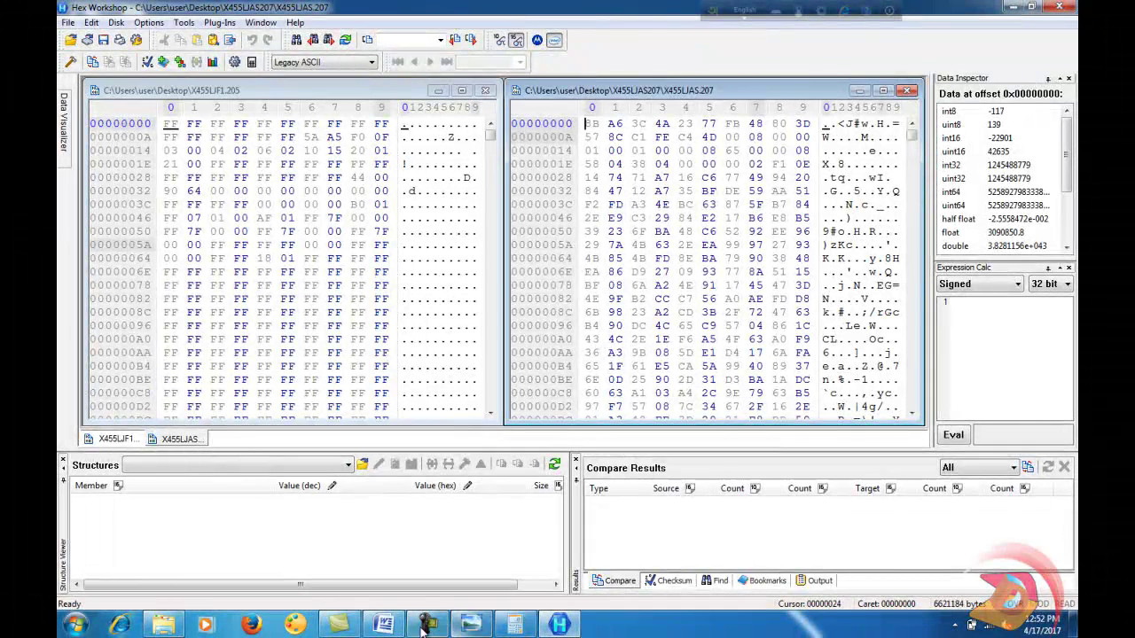
left_click(387, 627)
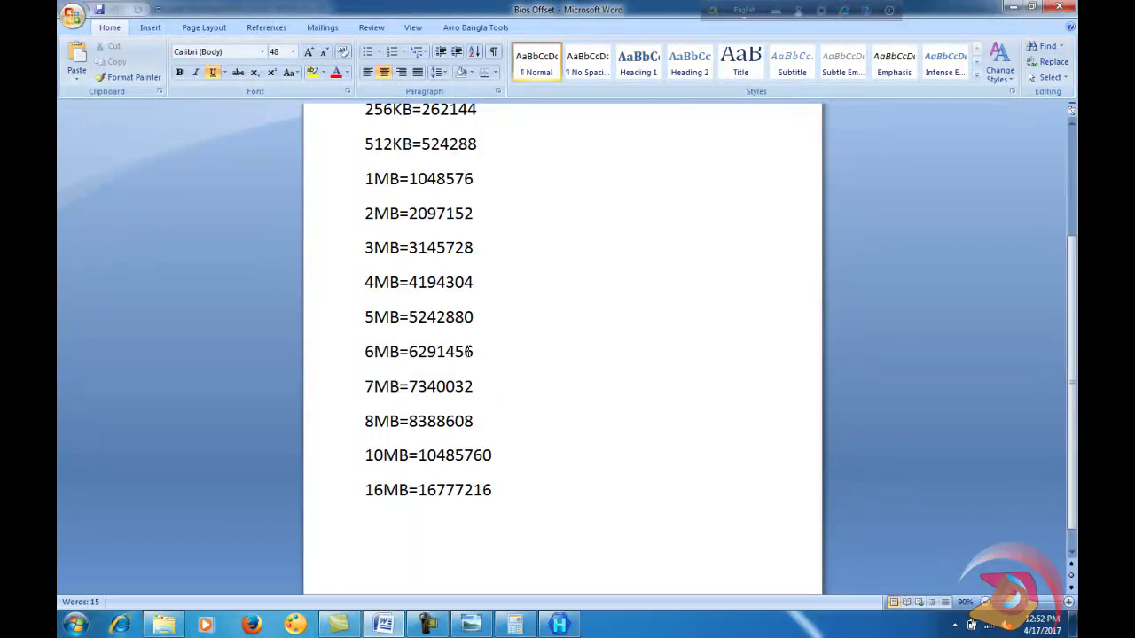
left_click(1009, 9)
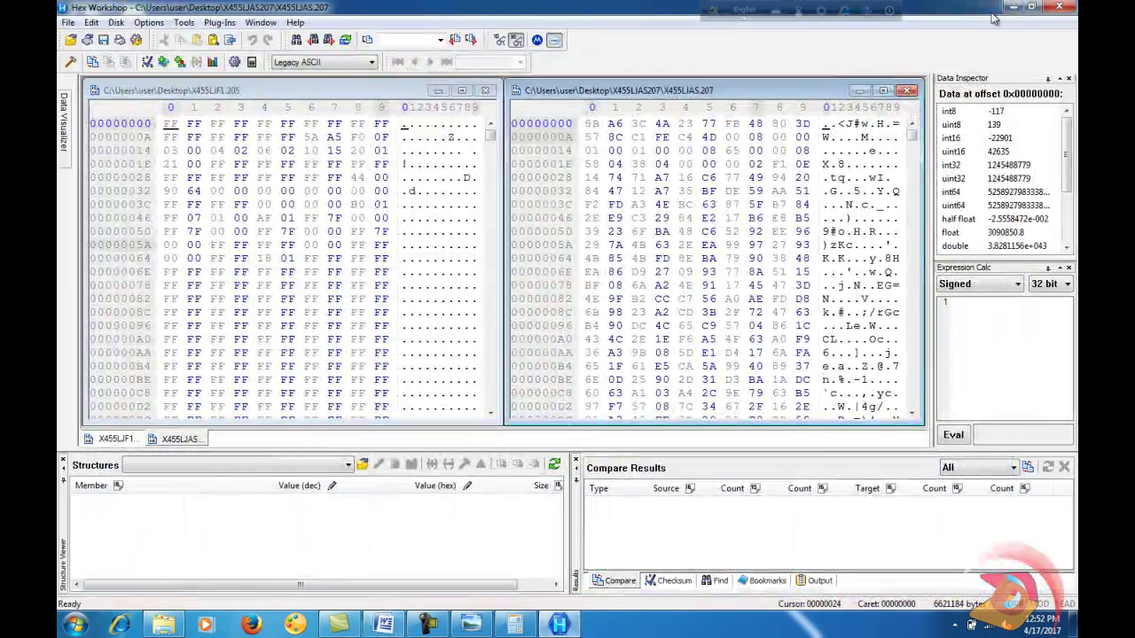
left_click(1009, 11)
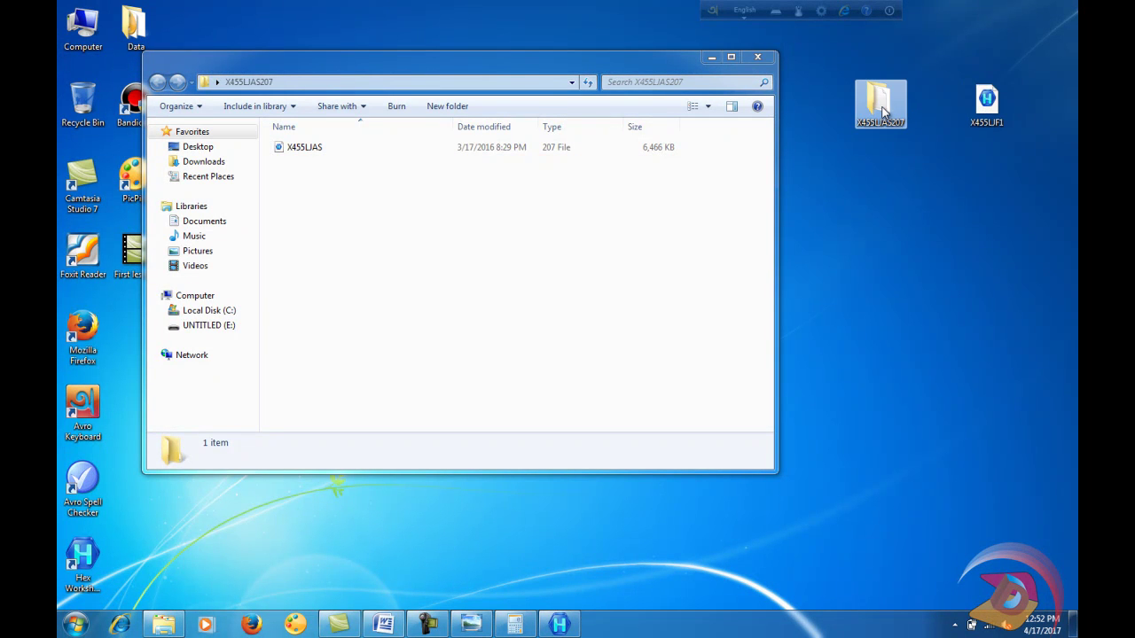
Check the size of the desktop file X455LJF1 in its properties and close the dialog.
right_click(987, 101)
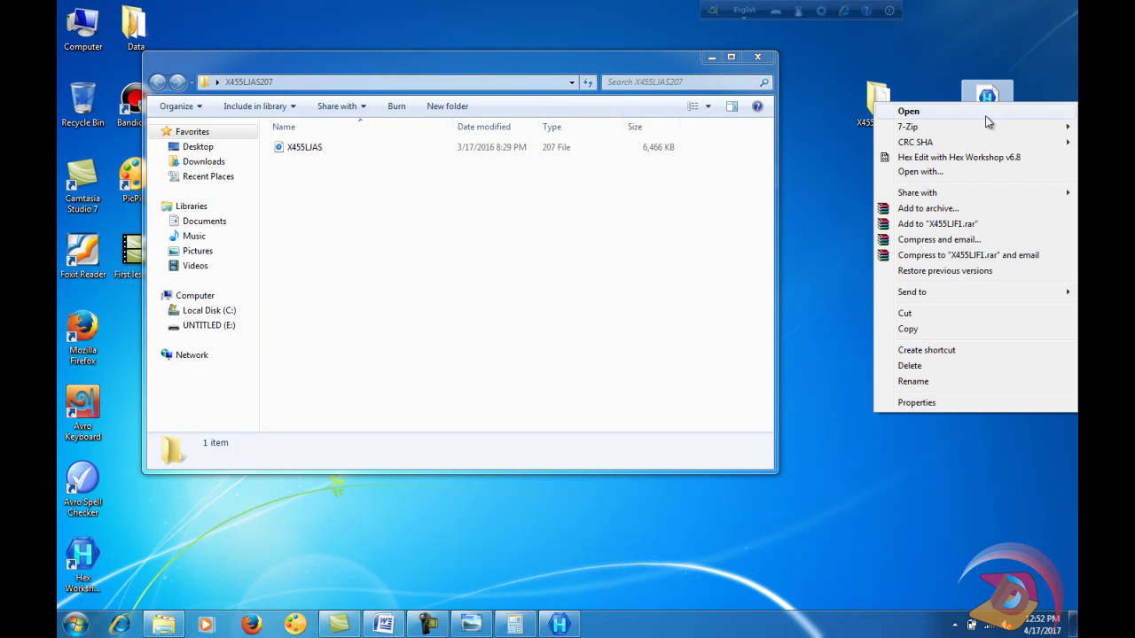
left_click(943, 402)
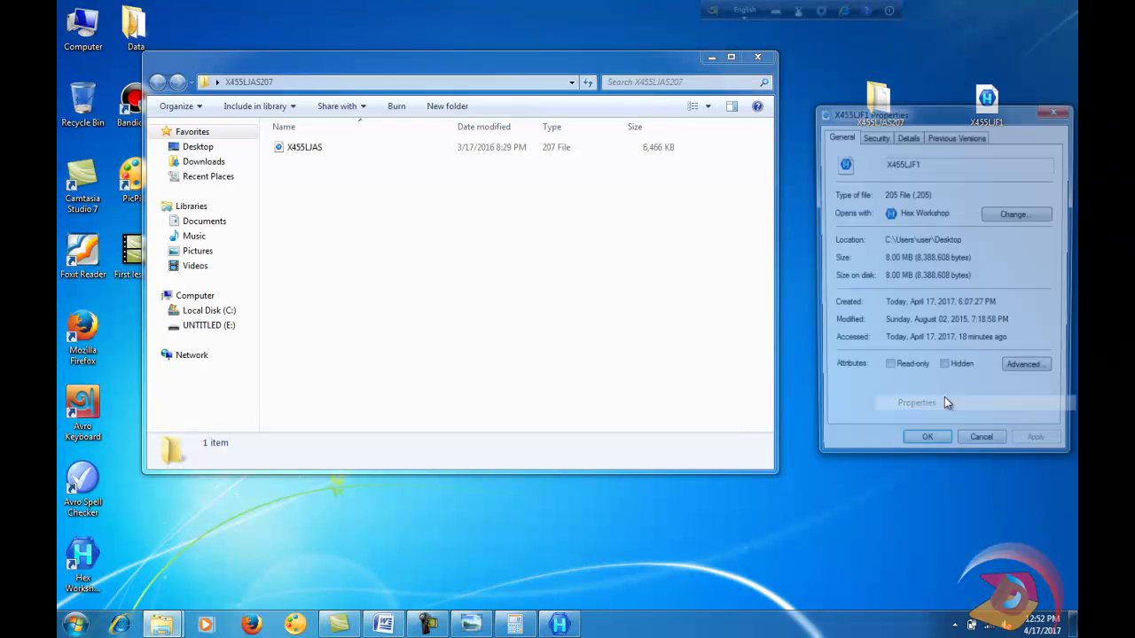
left_click(1056, 109)
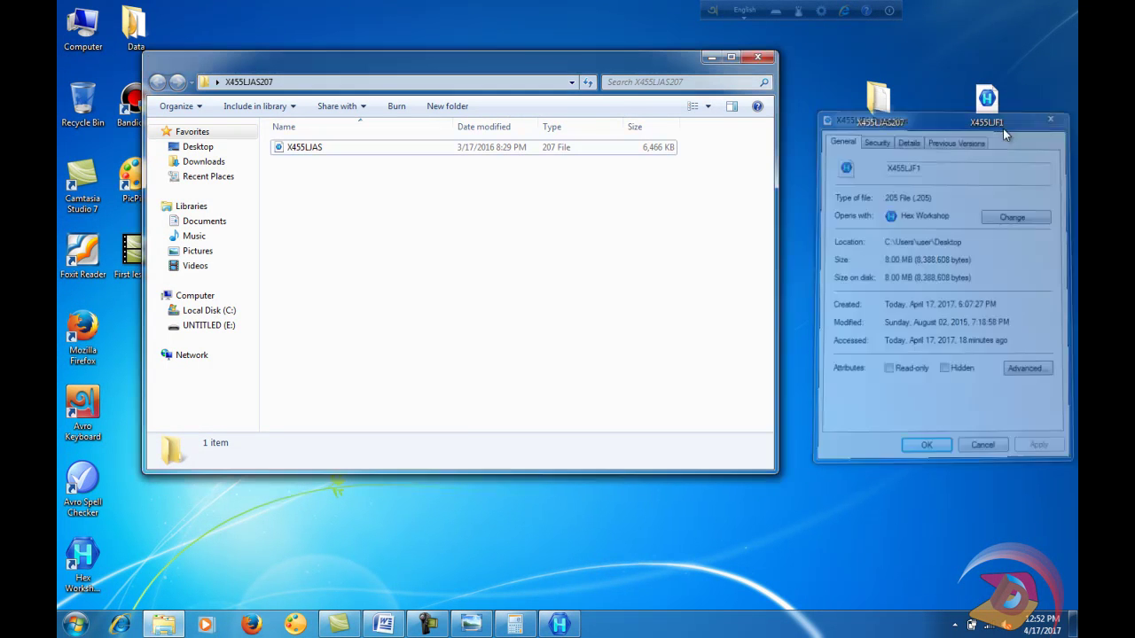
Switch to the Bios Offset document in Word and copy the 8MB value 8388608.
mouse_move(510, 618)
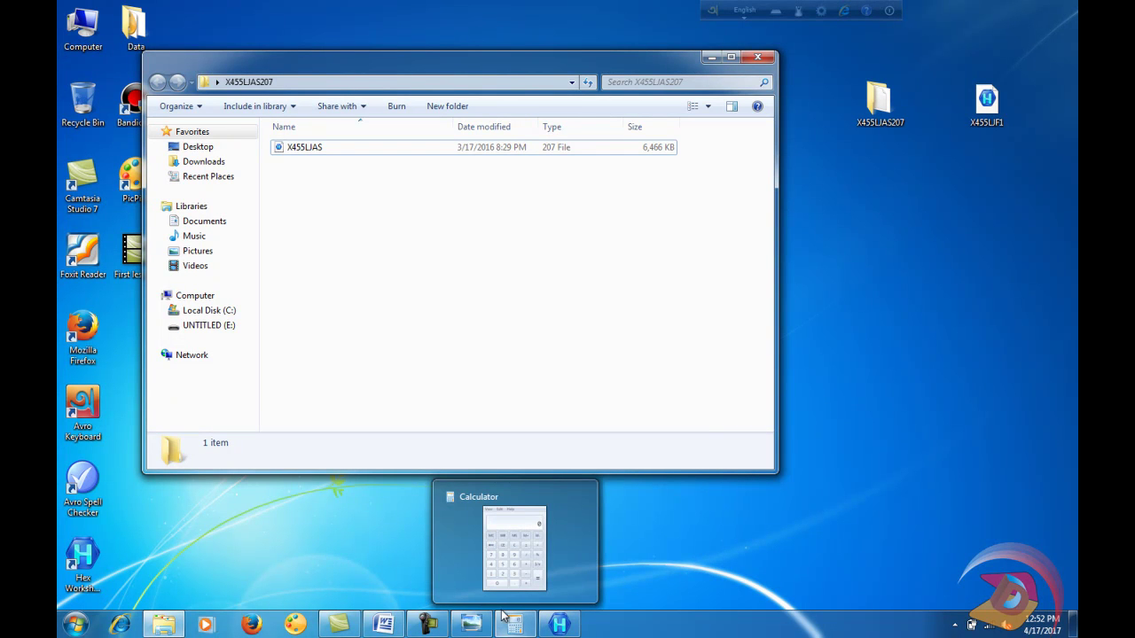
mouse_move(444, 613)
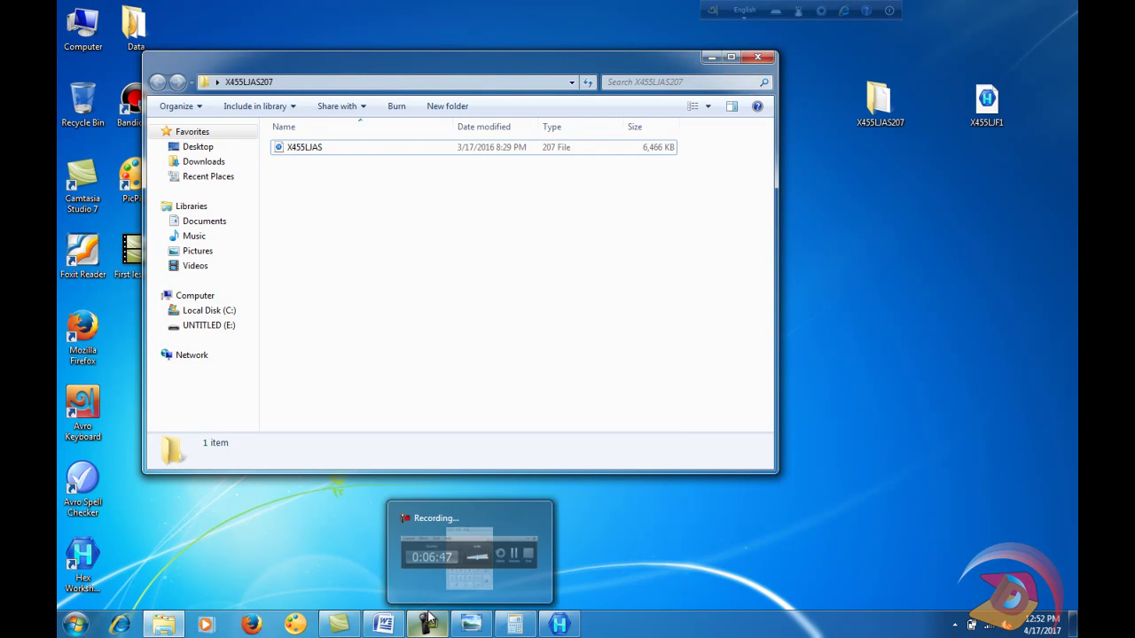
left_click(383, 624)
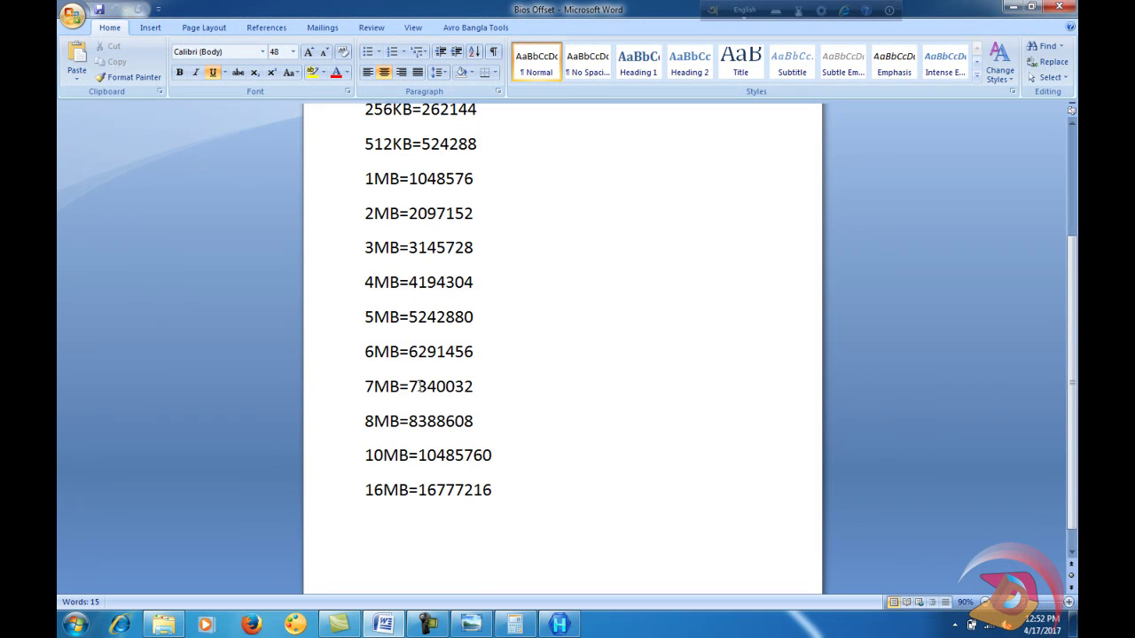
left_click_drag(481, 426, 412, 424)
right_click(415, 428)
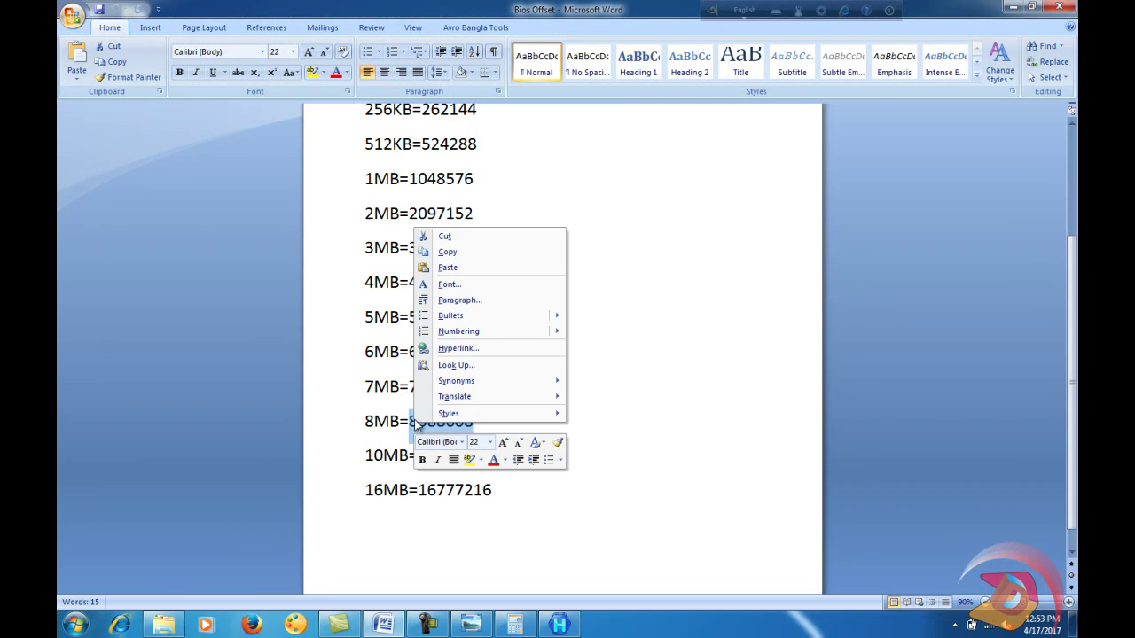
left_click(447, 251)
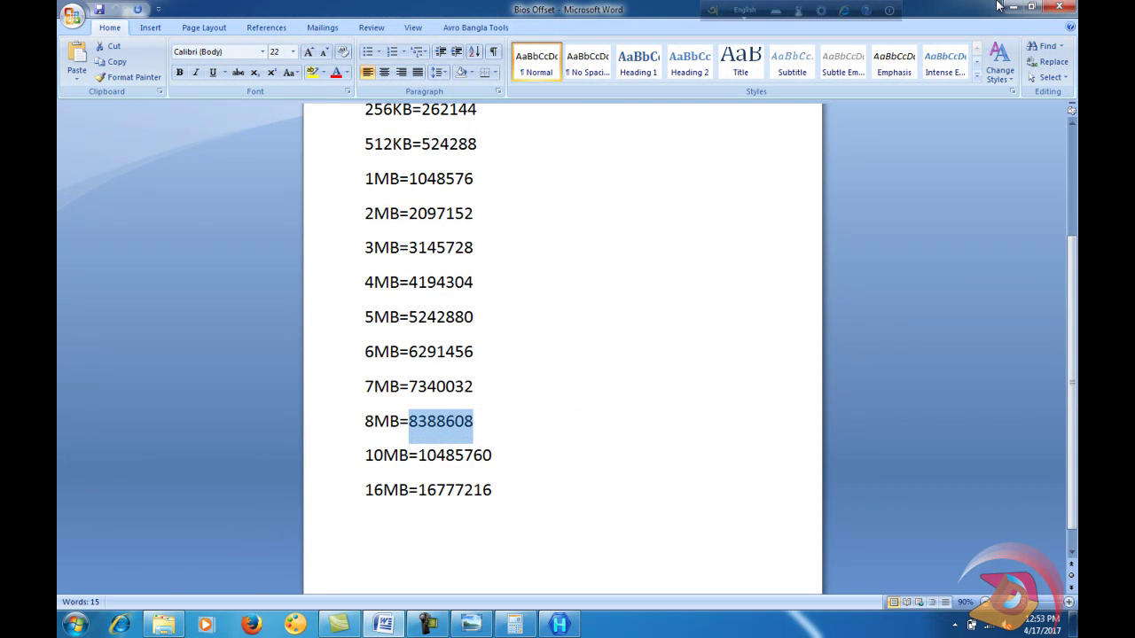
Minimize Word, paste 8388608 into Calculator and divide it by 1024.
left_click(1011, 6)
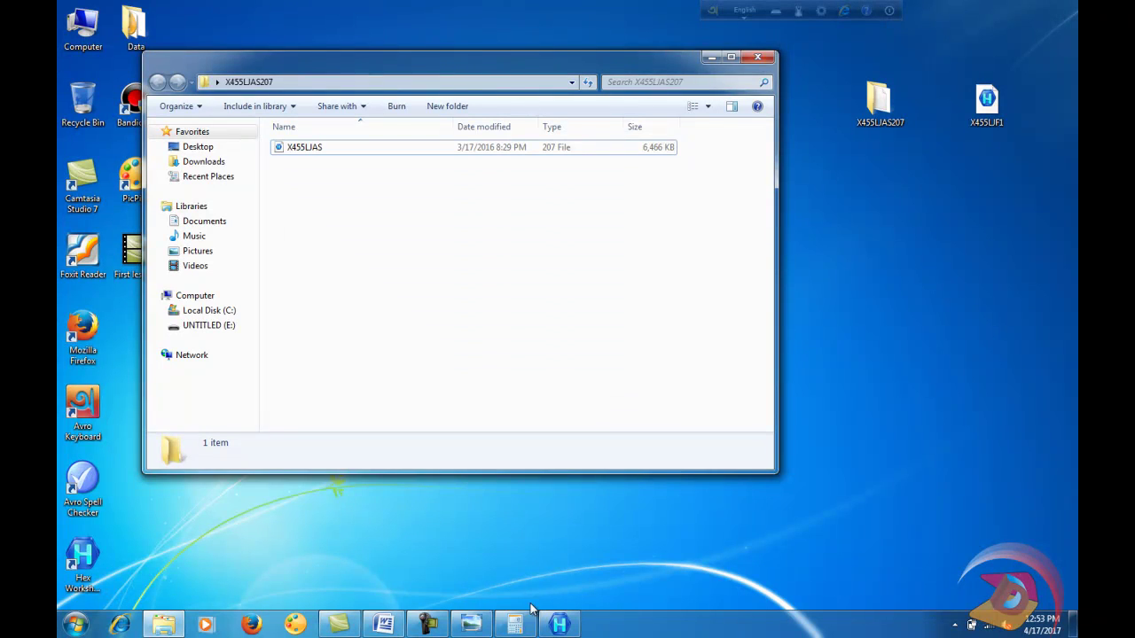
left_click(523, 620)
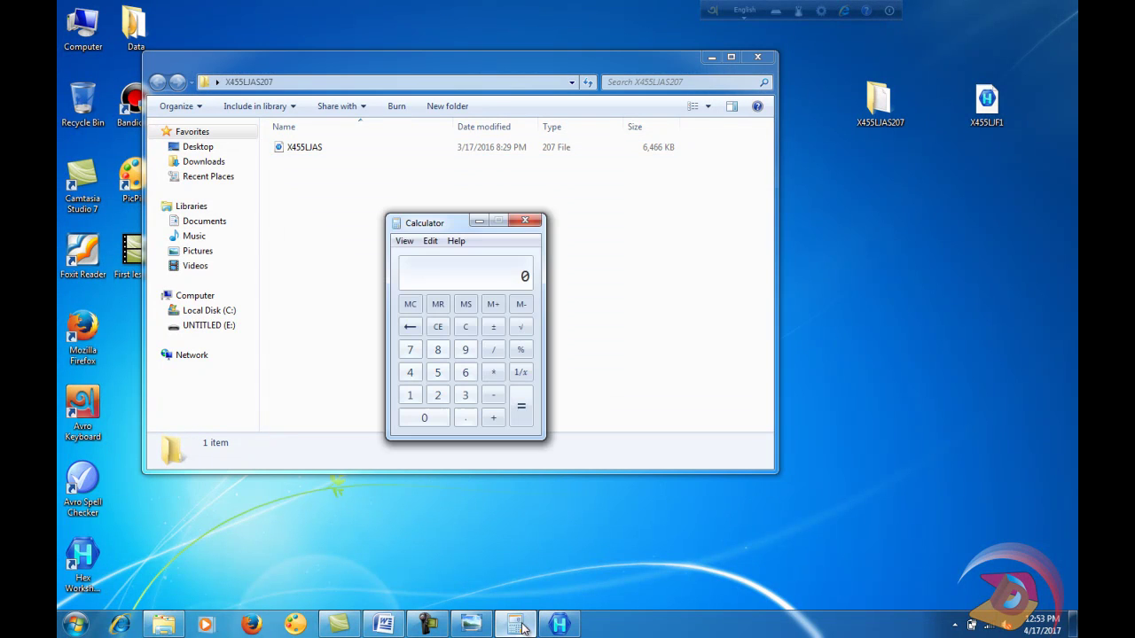
right_click(511, 273)
left_click(541, 293)
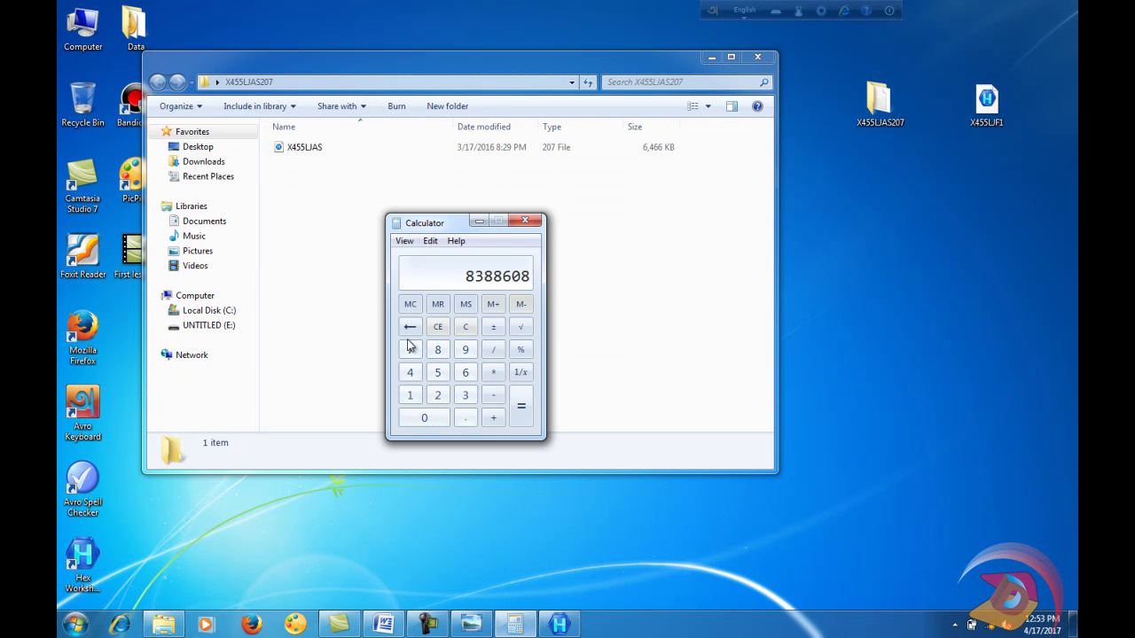
left_click(494, 351)
left_click(411, 398)
left_click(425, 419)
left_click(437, 396)
left_click(523, 408)
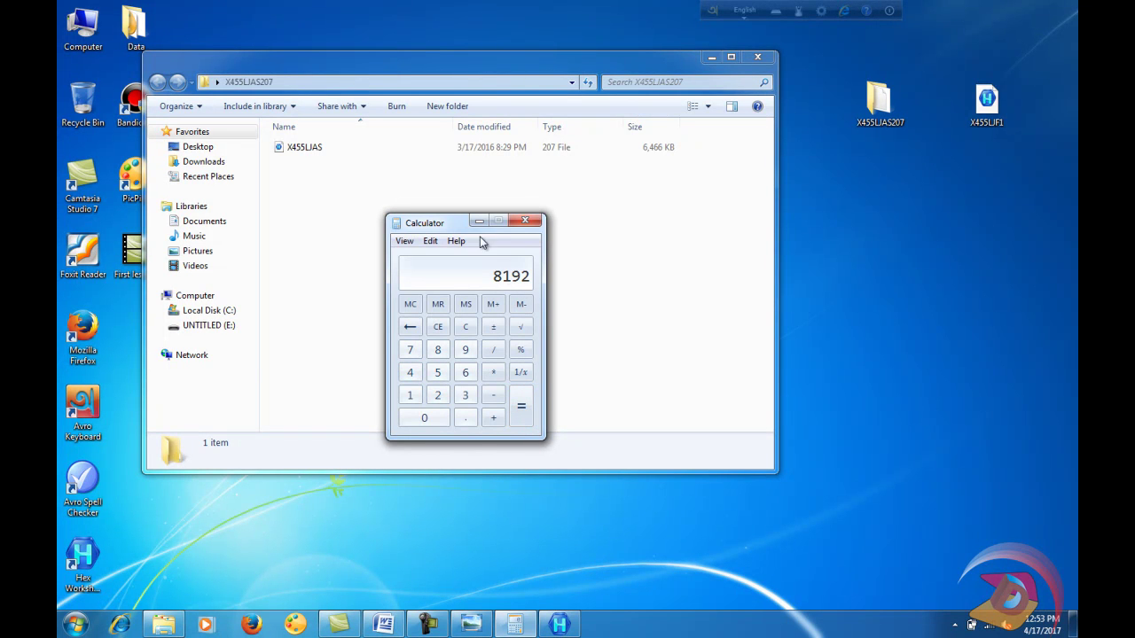
left_click_drag(450, 227, 361, 219)
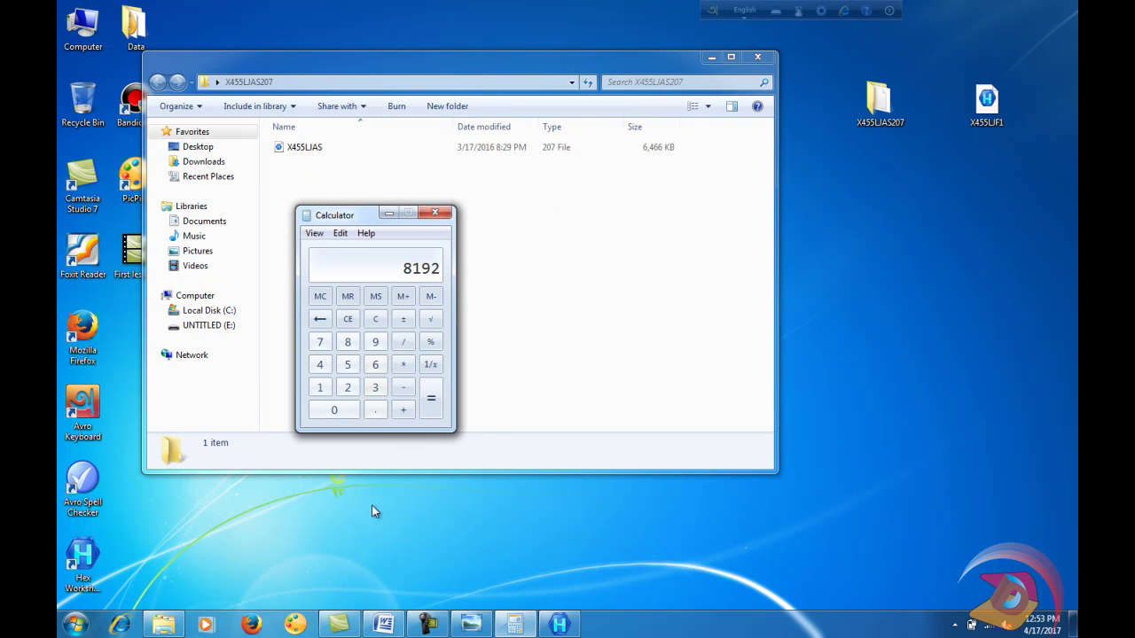
Insert 8192 and a space before 8388608 on the 8MB line of the Bios Offset document.
left_click(386, 622)
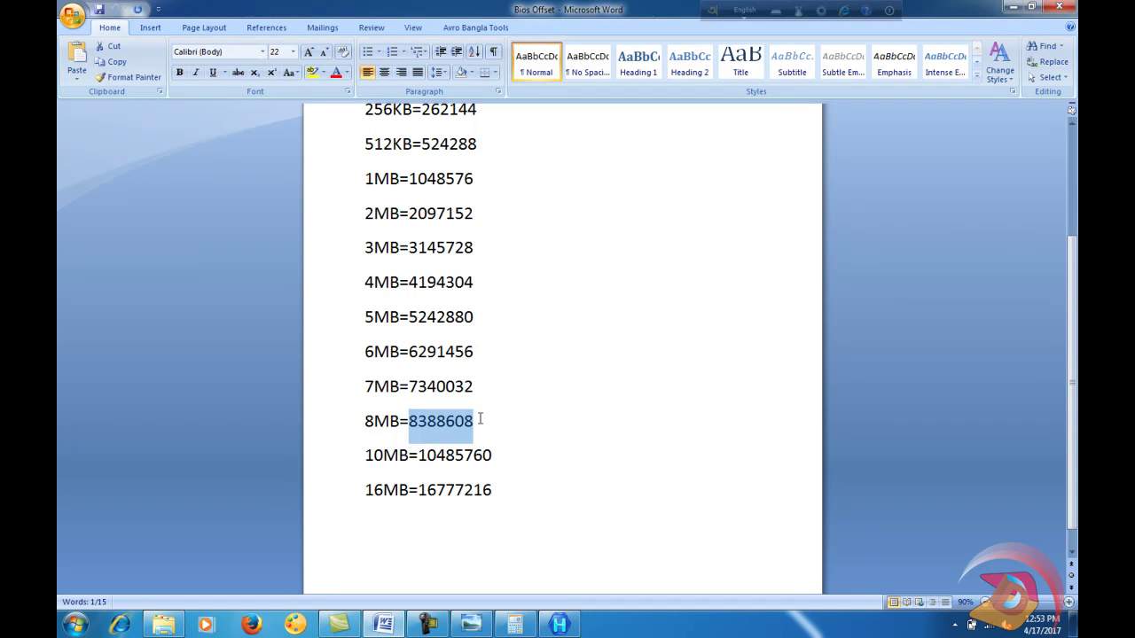
left_click(479, 420)
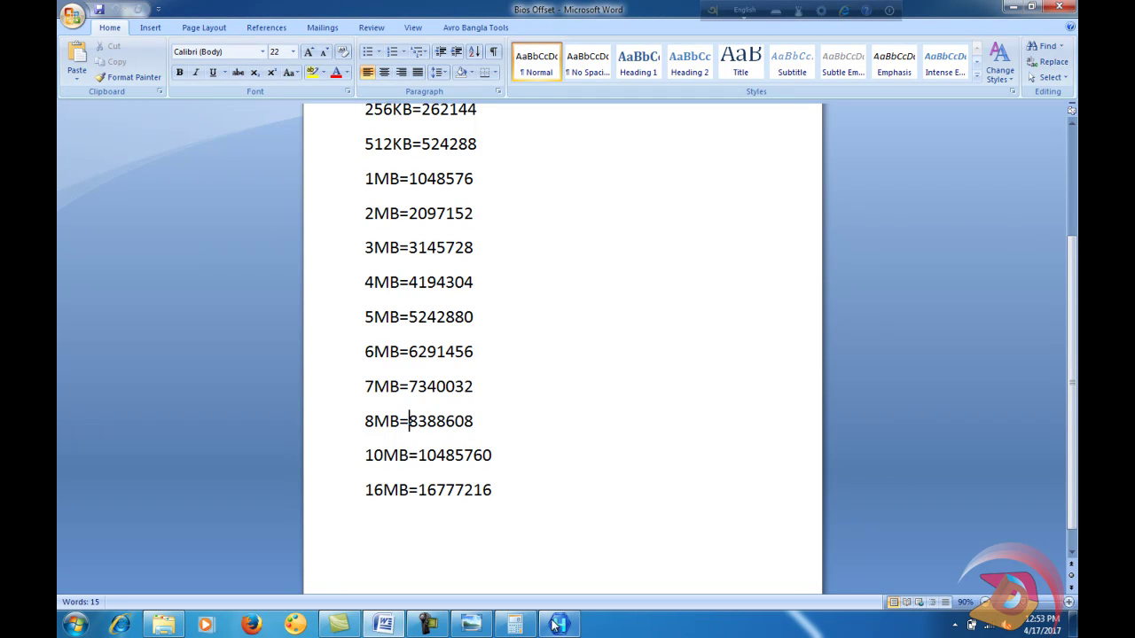
left_click(515, 625)
left_click_drag(344, 216, 247, 225)
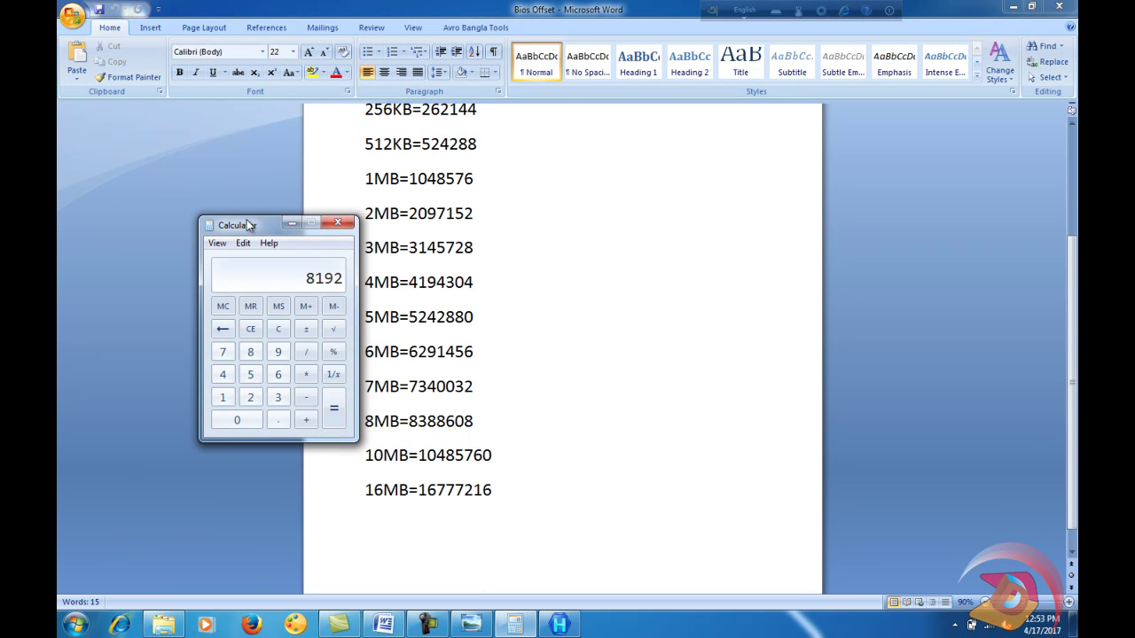
left_click(409, 422)
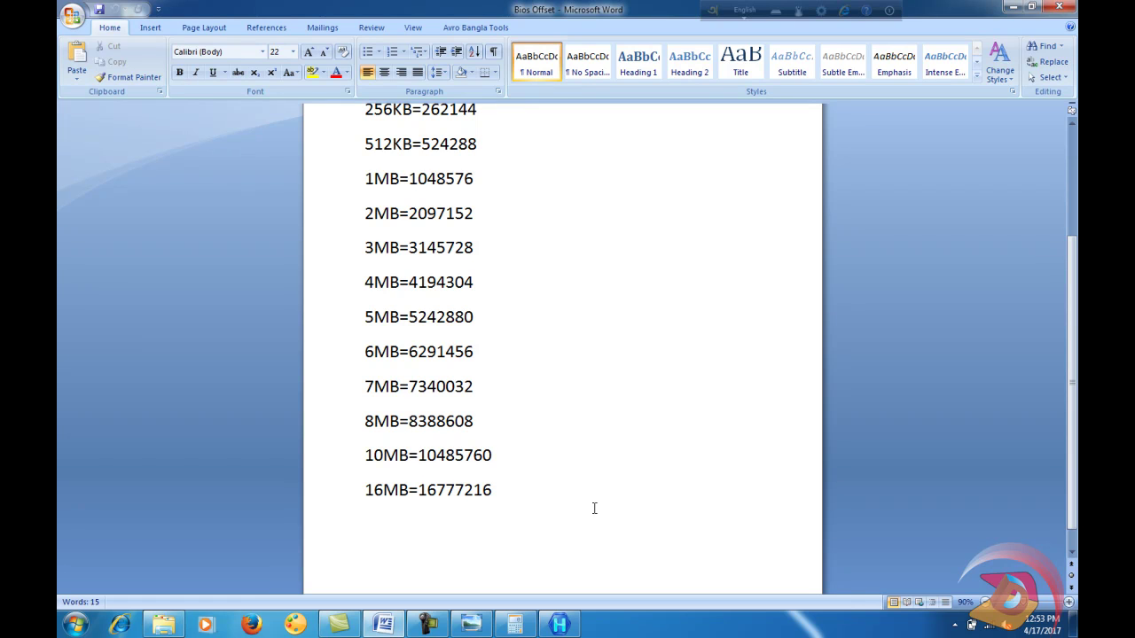
type("8192")
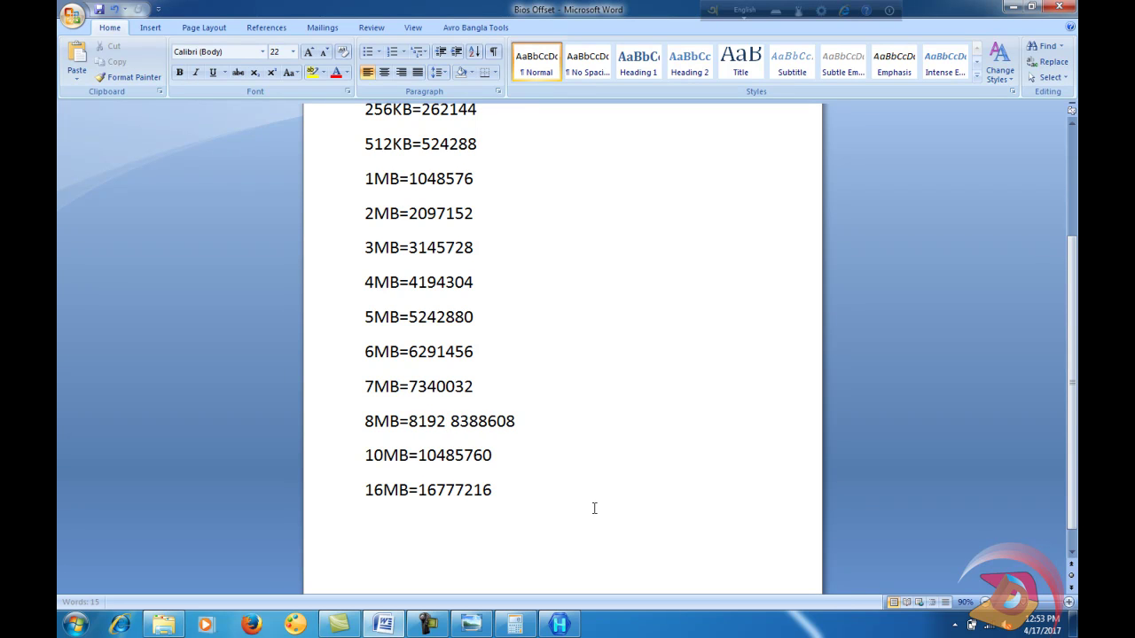
Replace the space after 8192 on the 8MB line with KB= and close Calculator.
key("BackSpace")
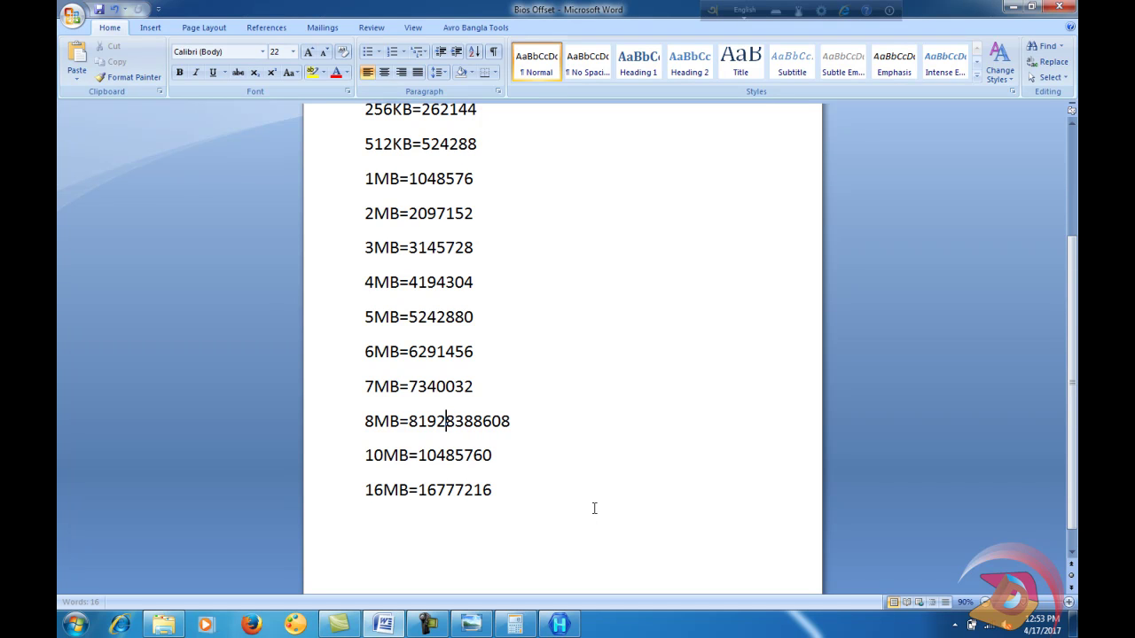
type("KB")
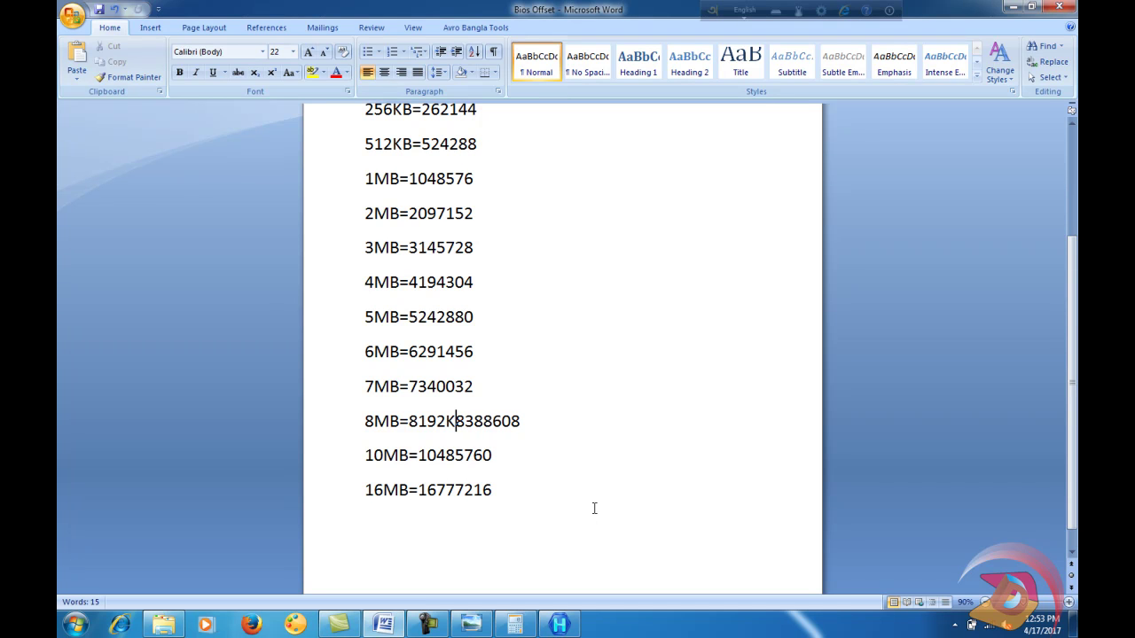
type("=")
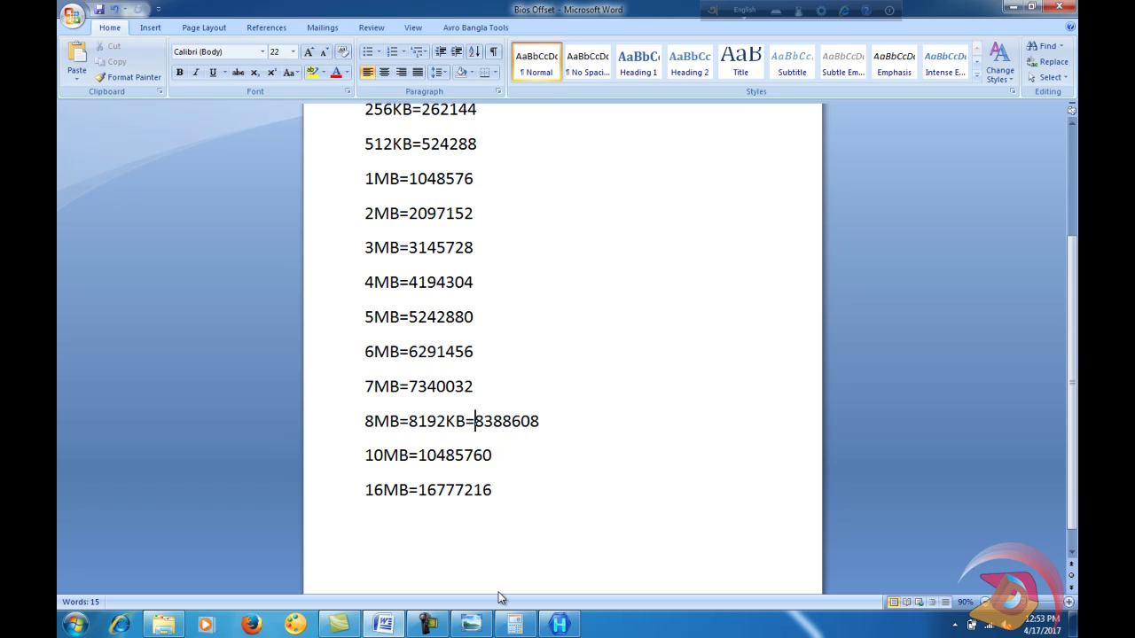
left_click(515, 624)
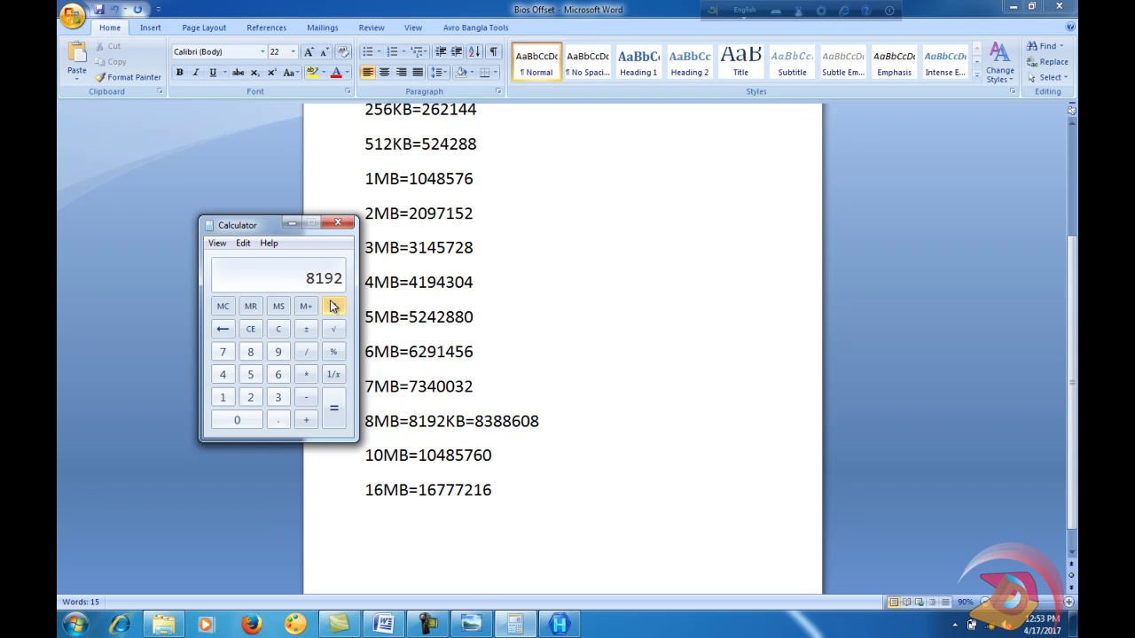
left_click(338, 222)
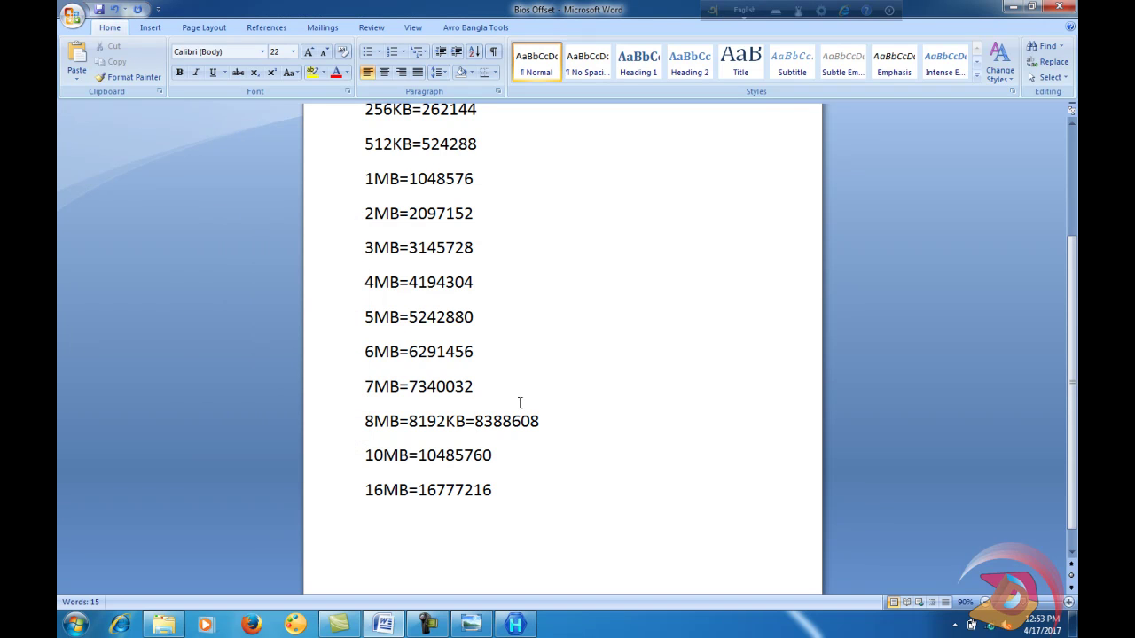
Add Byte after 8388608 on the 8MB line and put a space before the number and before Byte.
left_click(545, 419)
type("Byte")
left_click(478, 422)
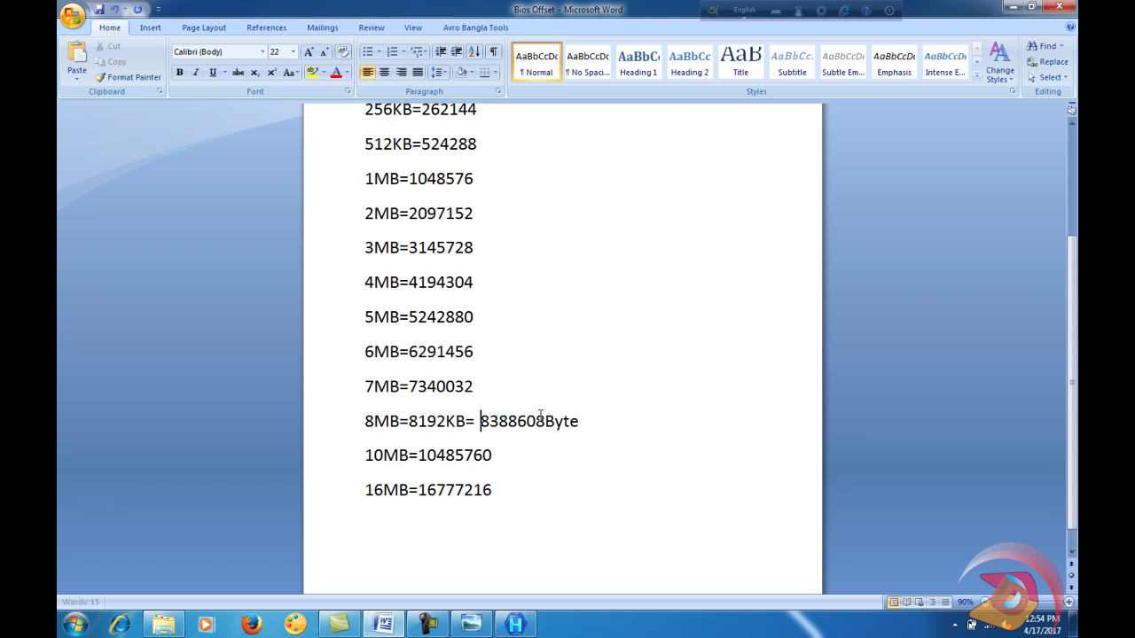
left_click(545, 422)
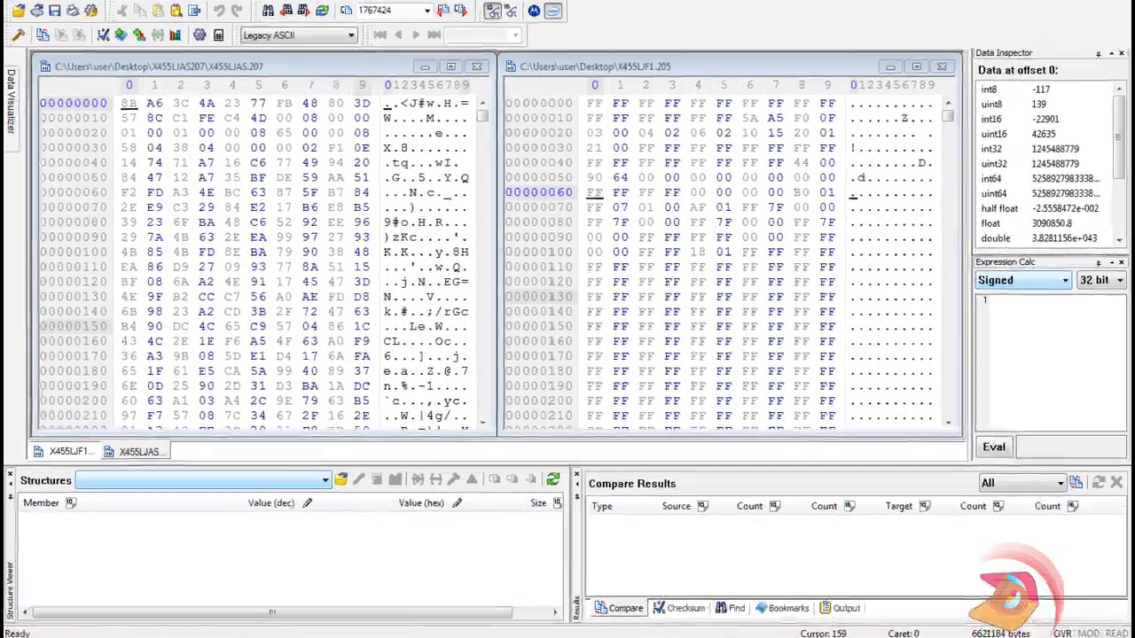
With both BIOS files shown in Hex Workshop, open Calculator and place it over the lower part of the X455LJF1.205 window.
left_click(75, 625)
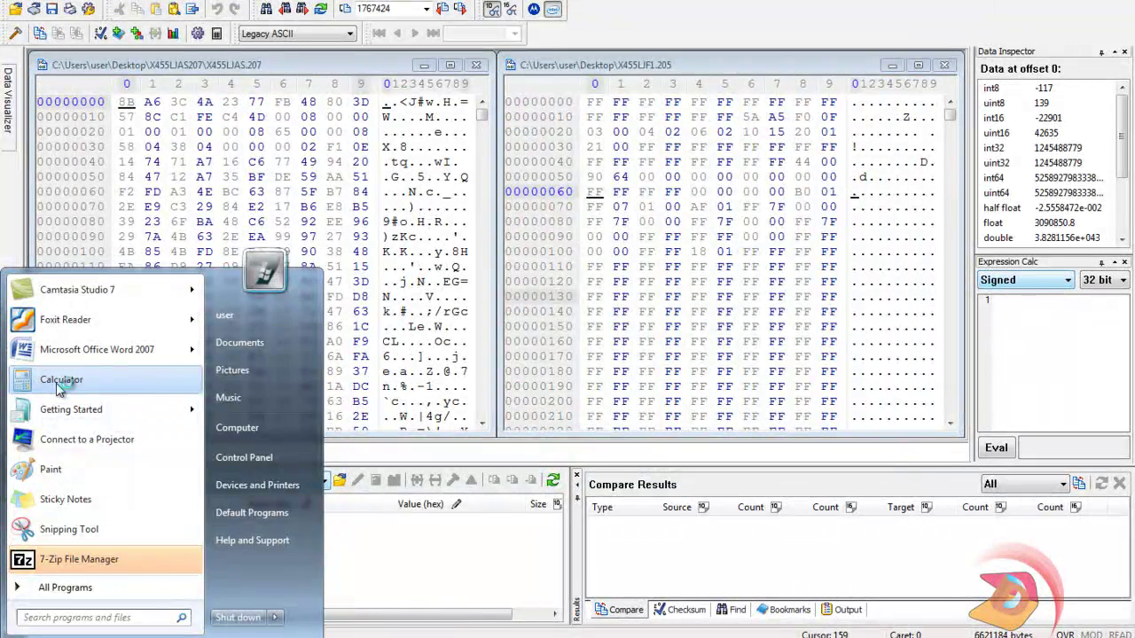
left_click(60, 383)
left_click_drag(625, 110, 703, 275)
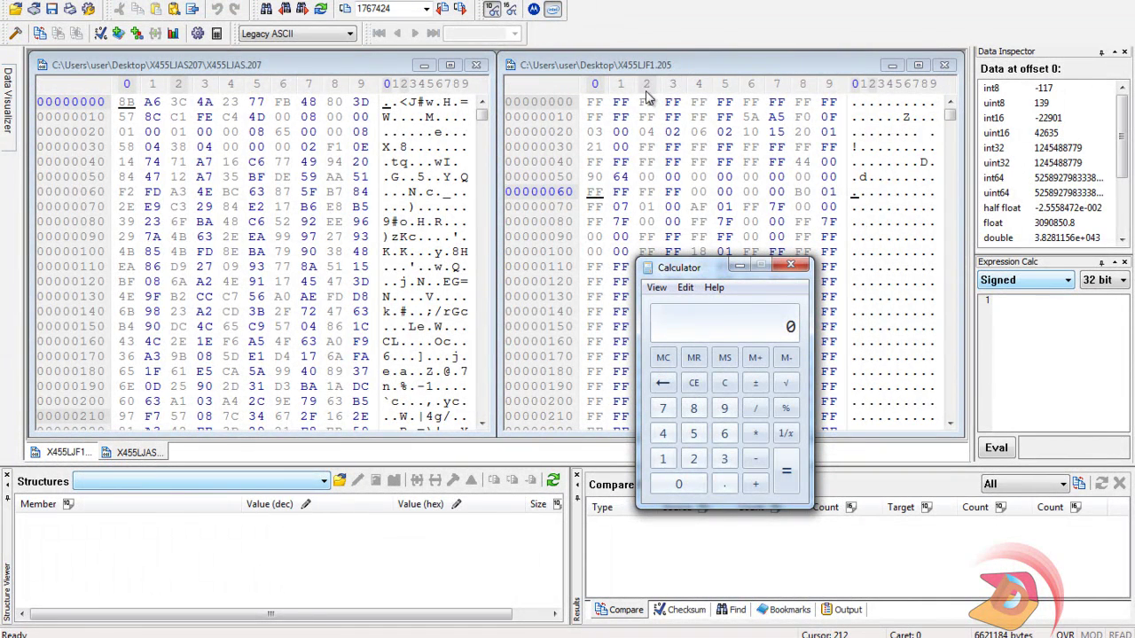
left_click(684, 65)
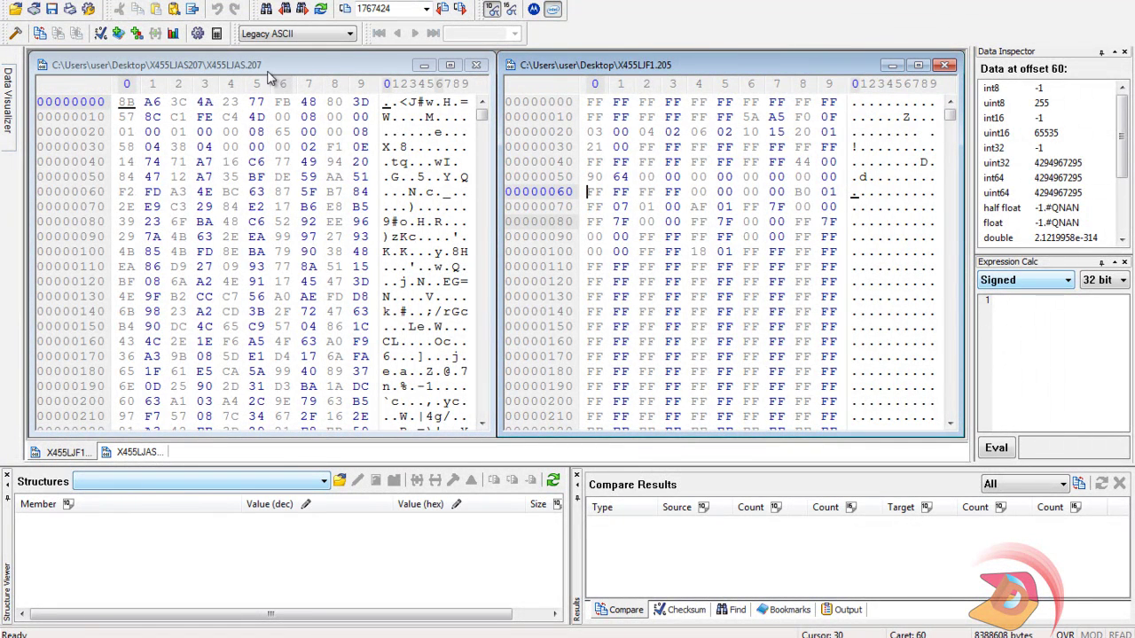
left_click(506, 637)
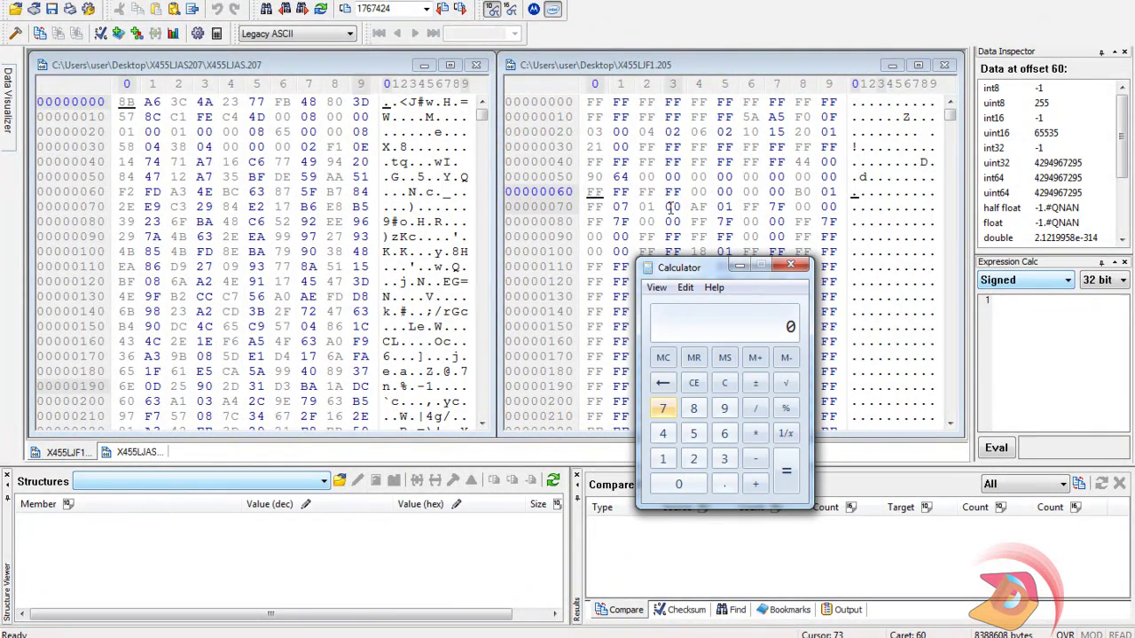
Switch to the desktop and check the size of X455LJAS in the X455LJAS207 folder against the desktop file X455LJF1.
left_click(461, 637)
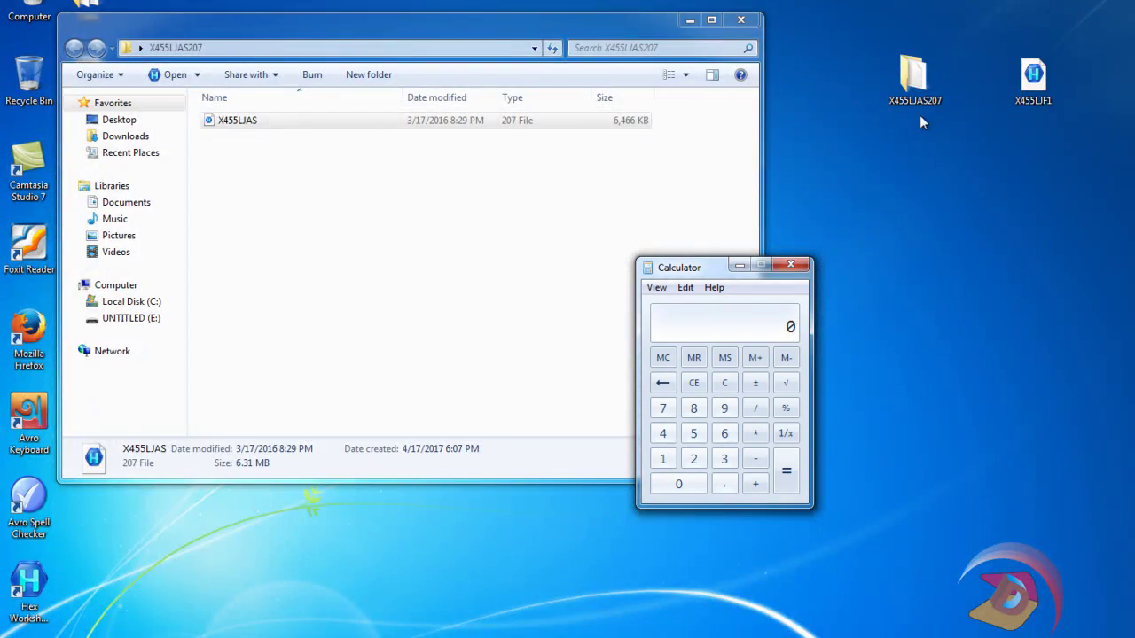
left_click(1018, 82)
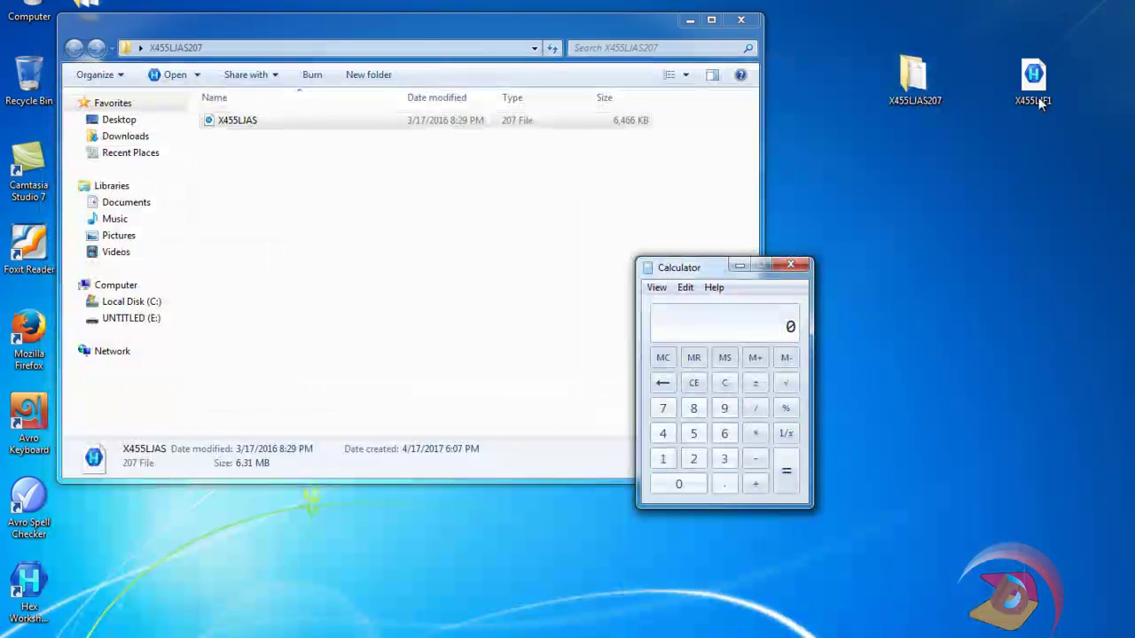
left_click(633, 131)
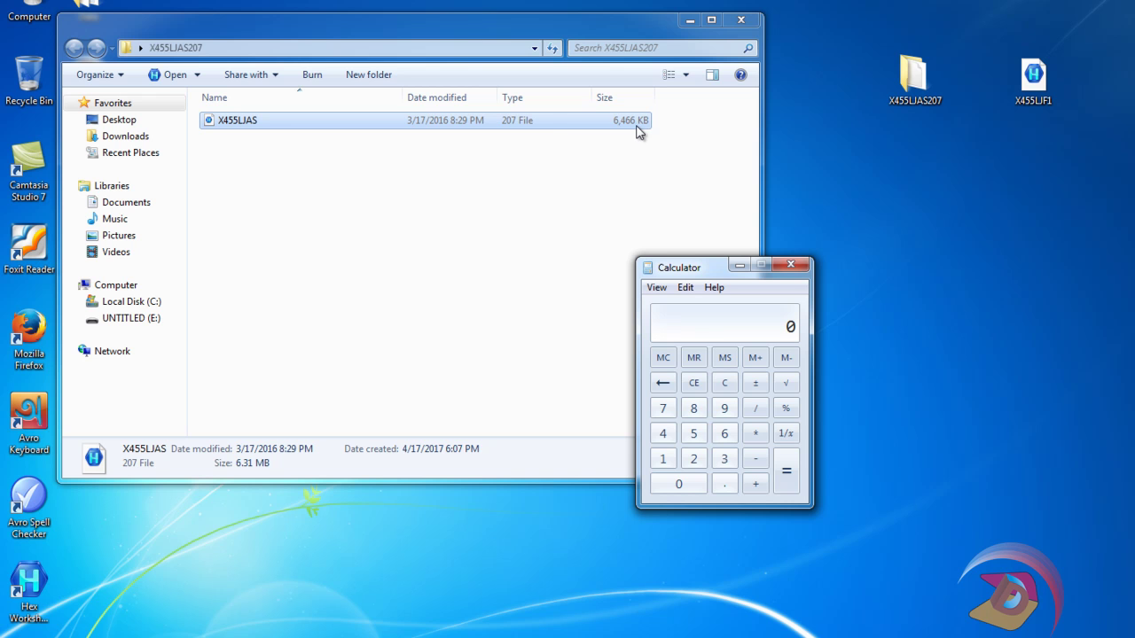
right_click(547, 124)
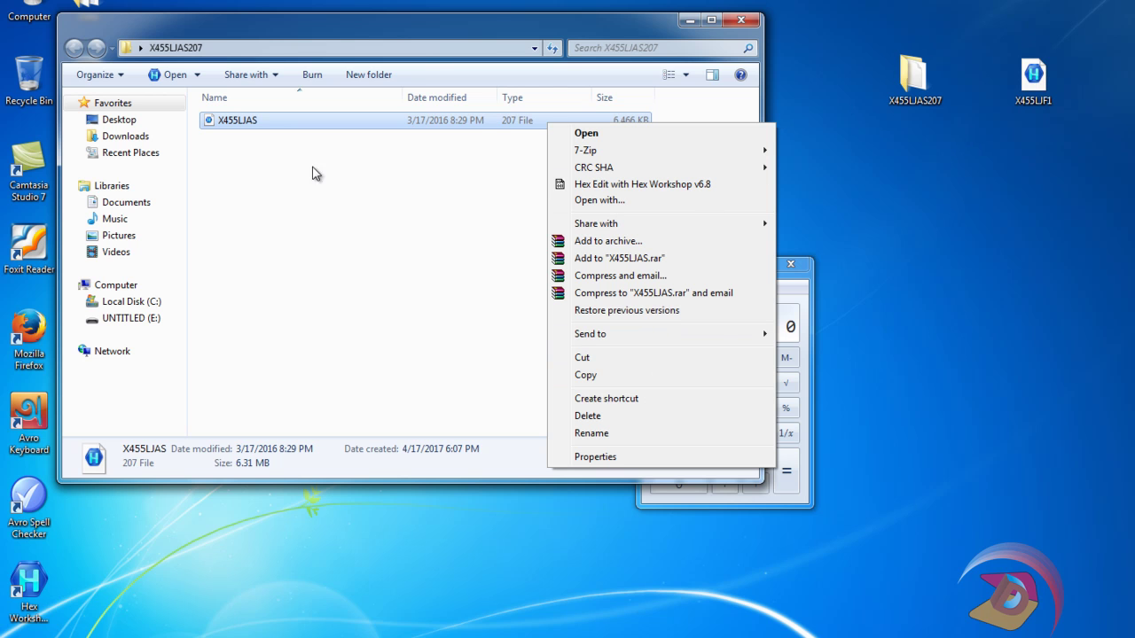
left_click(254, 213)
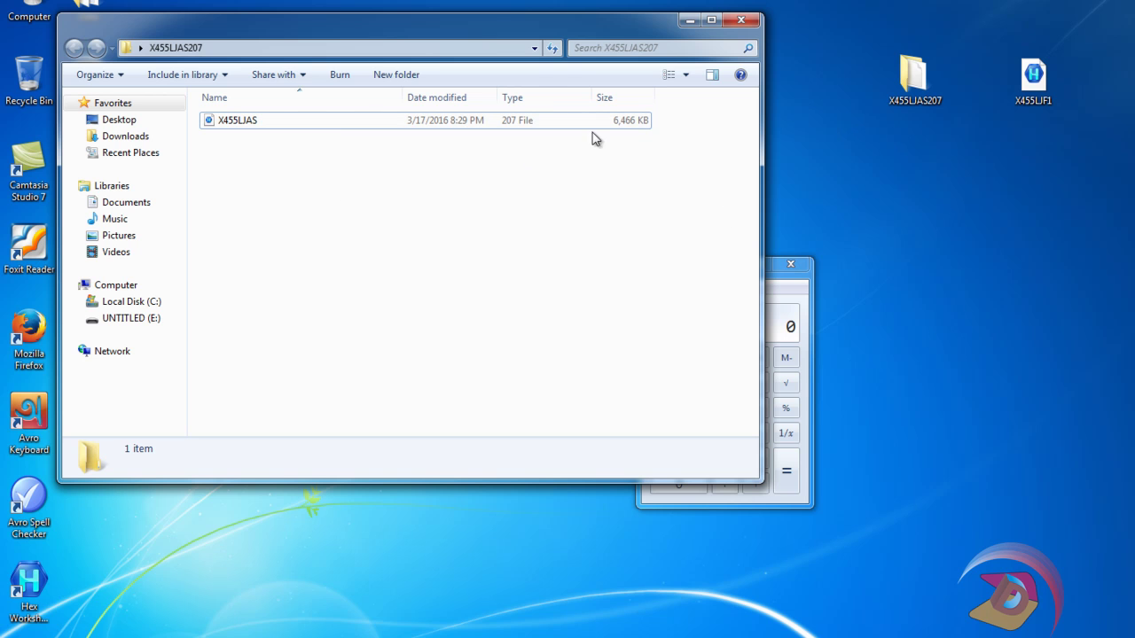
double_click(1035, 75)
left_click(773, 274)
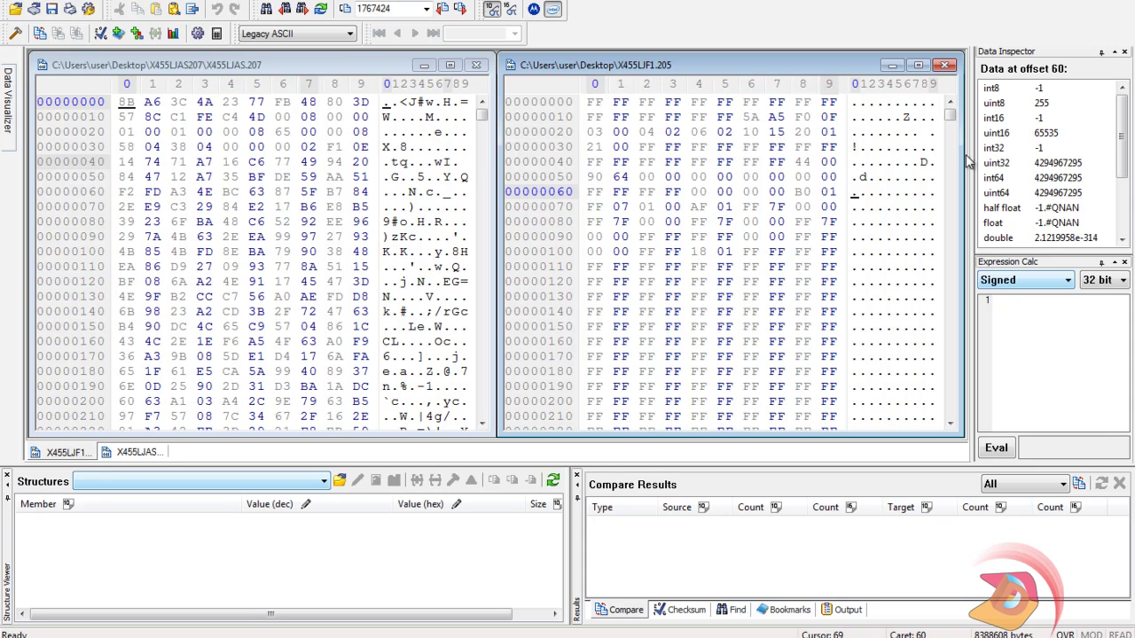
In Hex Workshop, examine the last offsets of X455LJF1.205 and X455LJAS.207, and return both files to their beginning.
left_click_drag(949, 115, 975, 431)
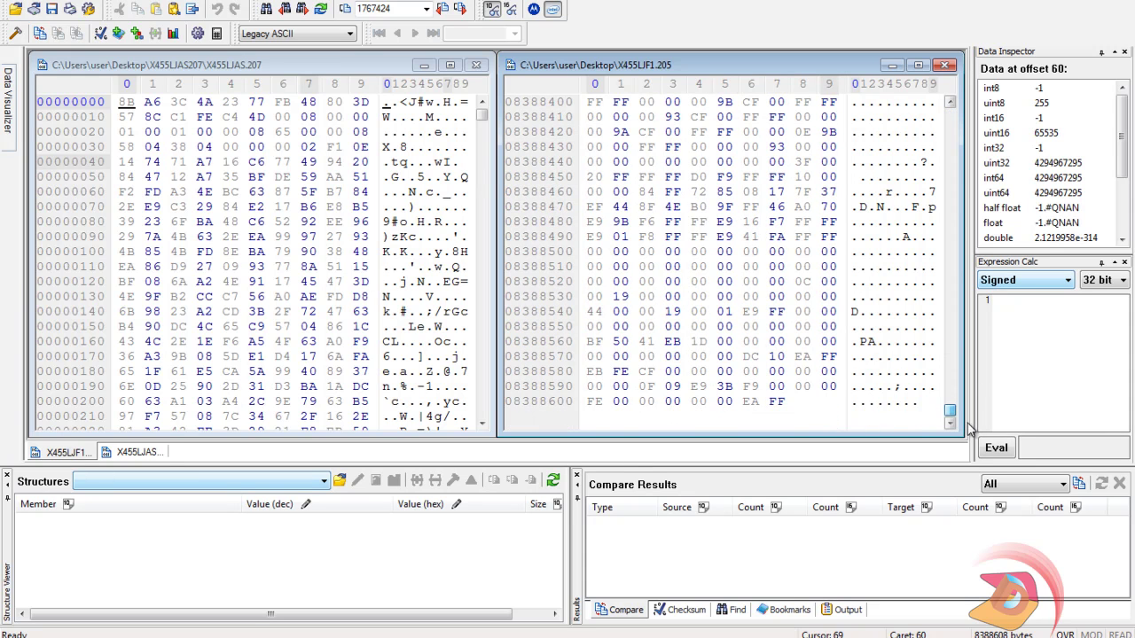
left_click_drag(483, 117, 481, 410)
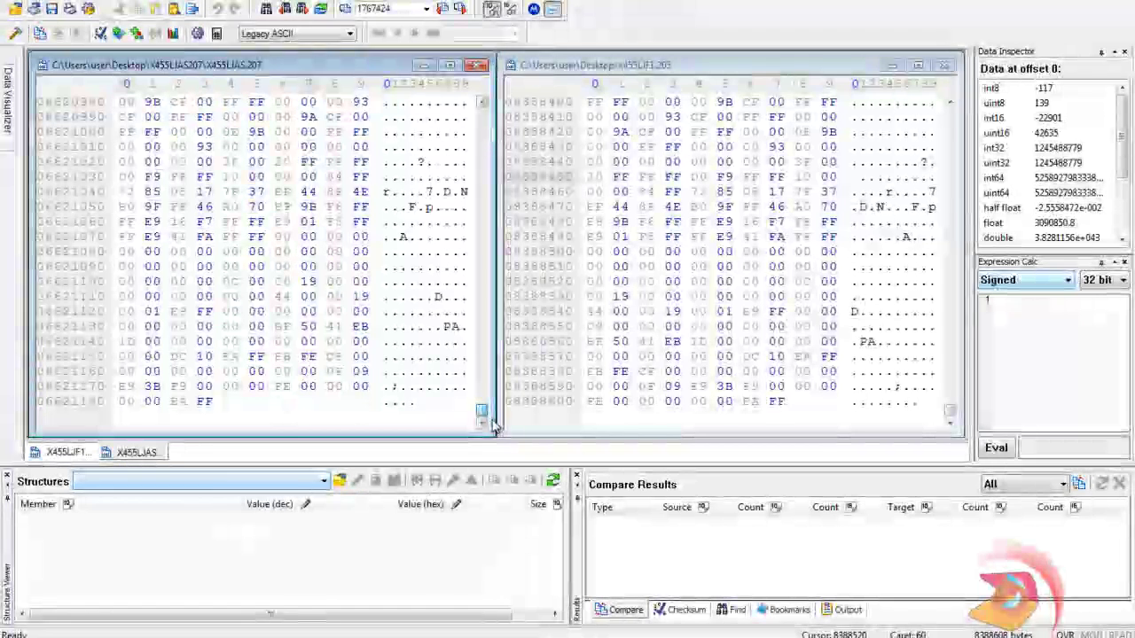
left_click(448, 295)
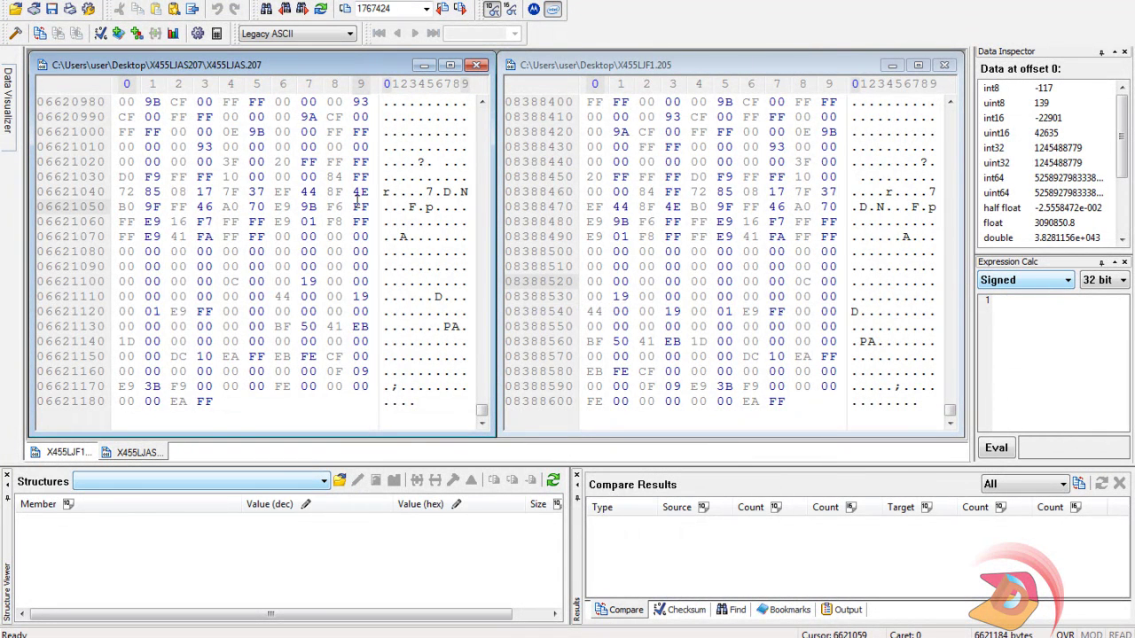
left_click(361, 327)
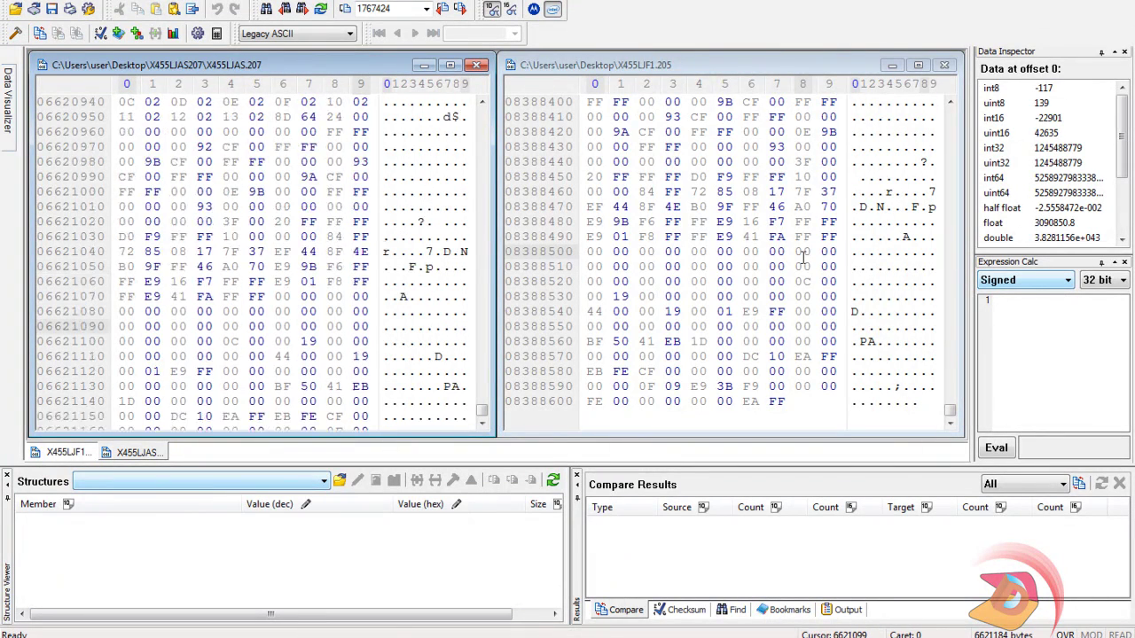
left_click_drag(949, 410, 947, 111)
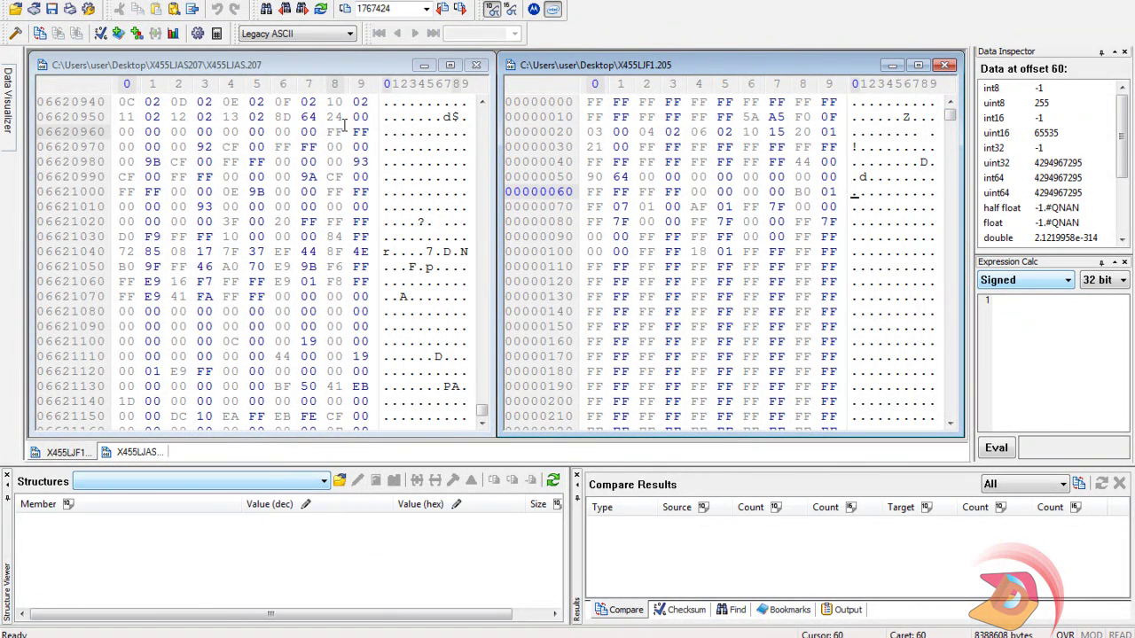
left_click_drag(484, 410, 479, 111)
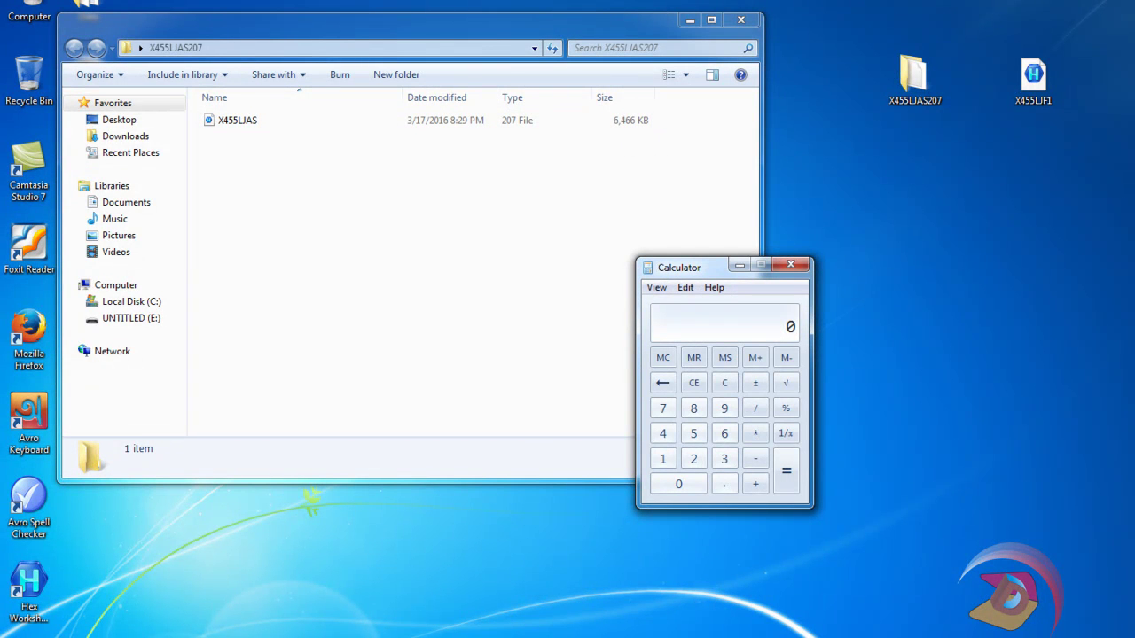
Look up the 6MB size in KB in the Bios Offset document and subtract 6144 from 6466 in Calculator.
left_click(314, 637)
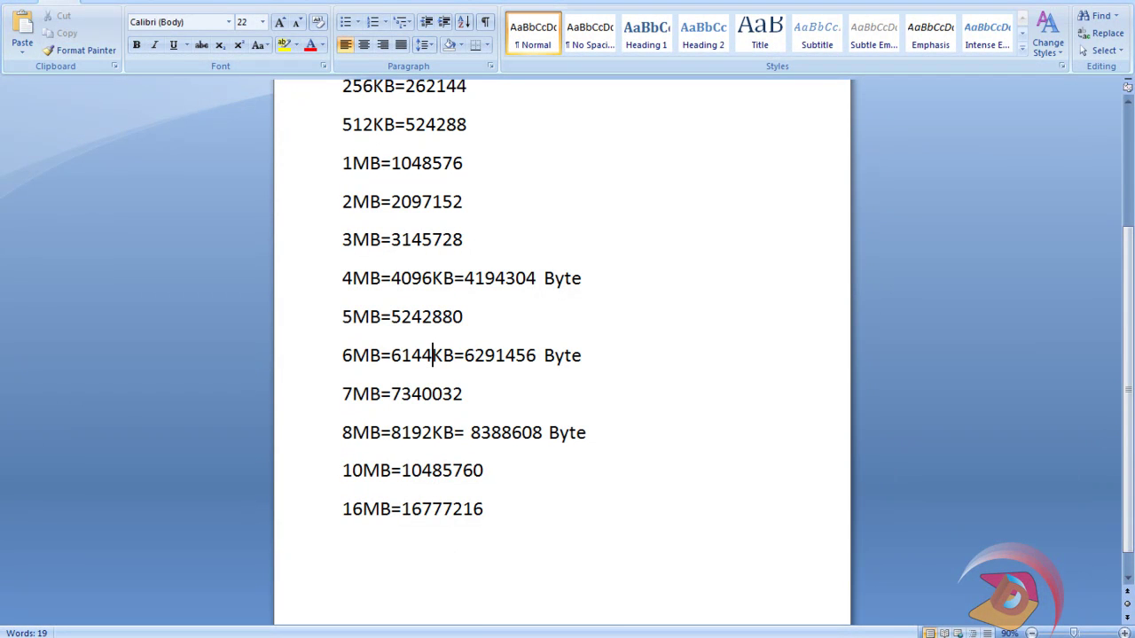
left_click(511, 571)
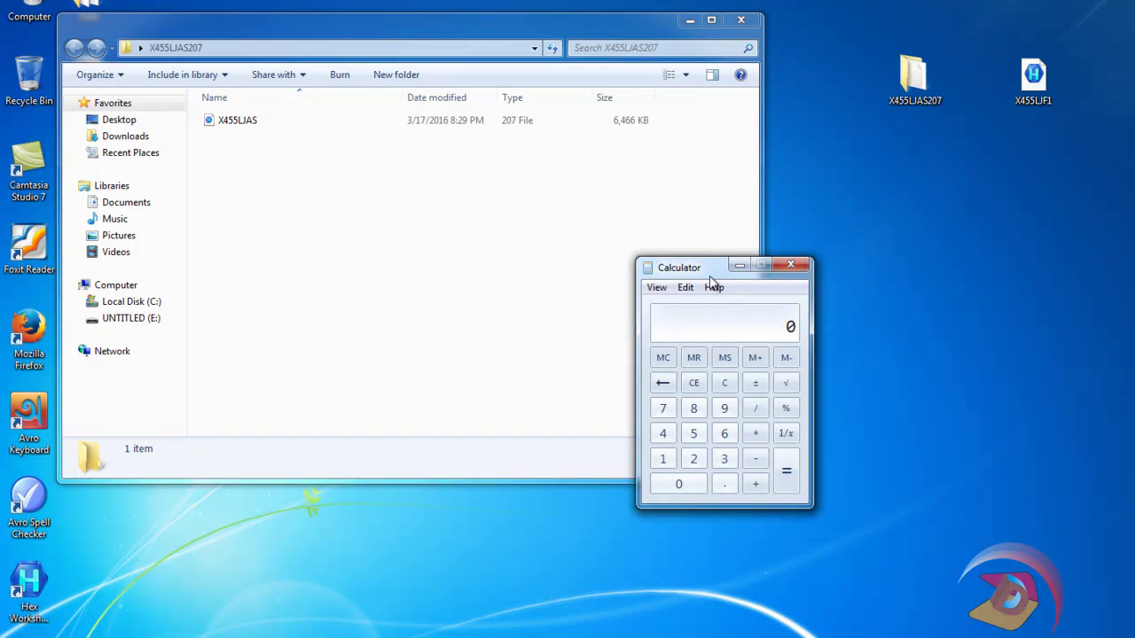
left_click(724, 433)
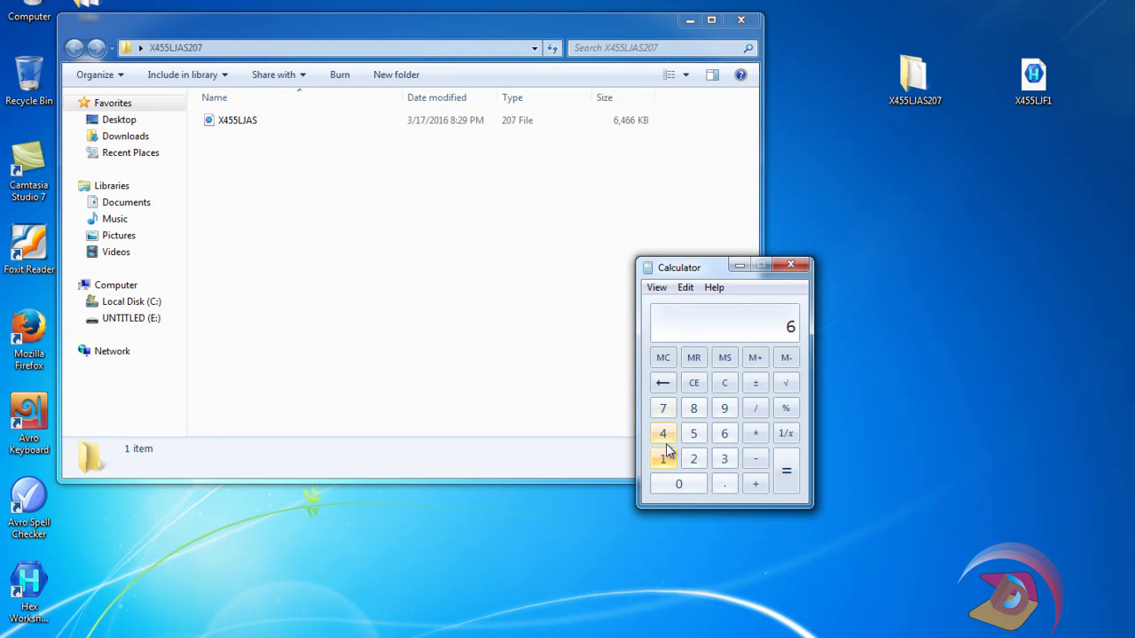
left_click(665, 437)
left_click(724, 436)
left_click(725, 437)
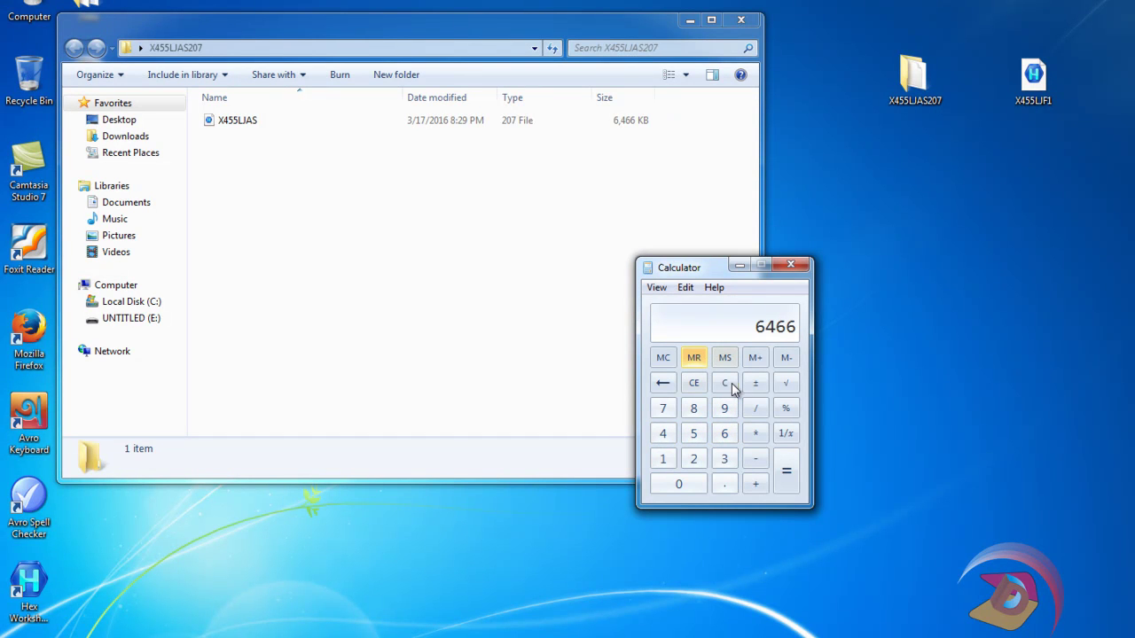
left_click(755, 458)
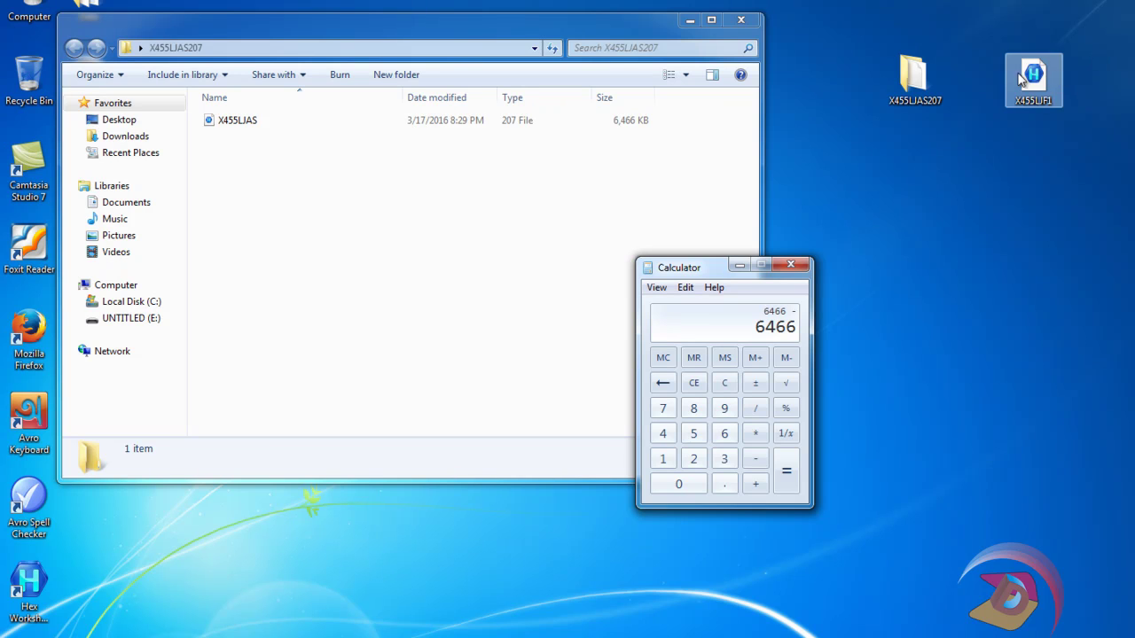
left_click(725, 437)
left_click(660, 458)
double_click(666, 433)
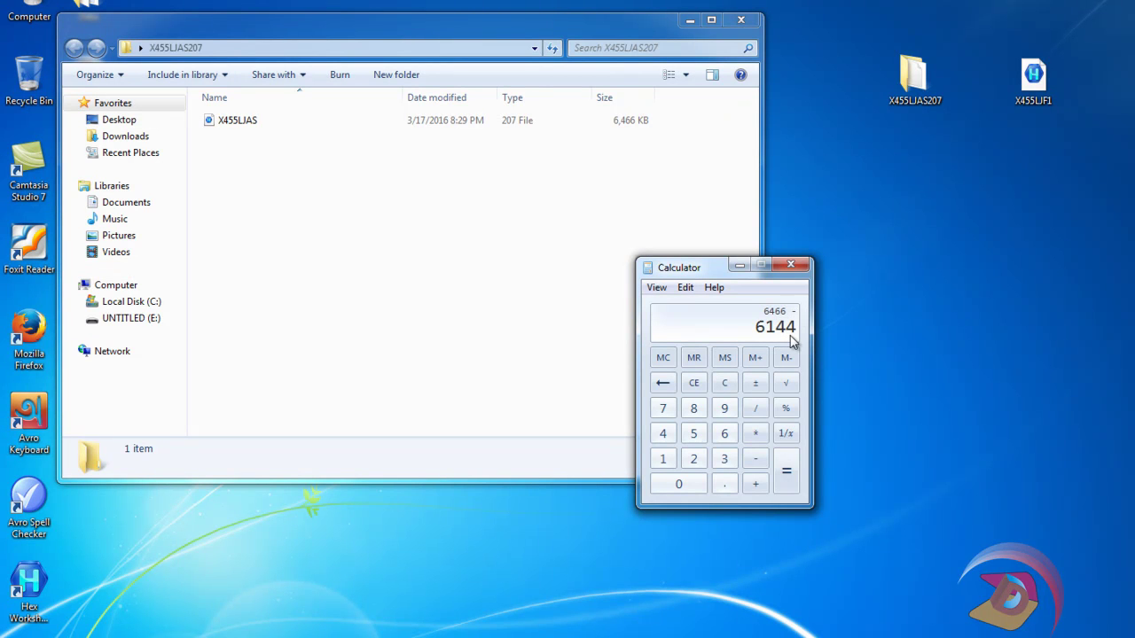
left_click(785, 471)
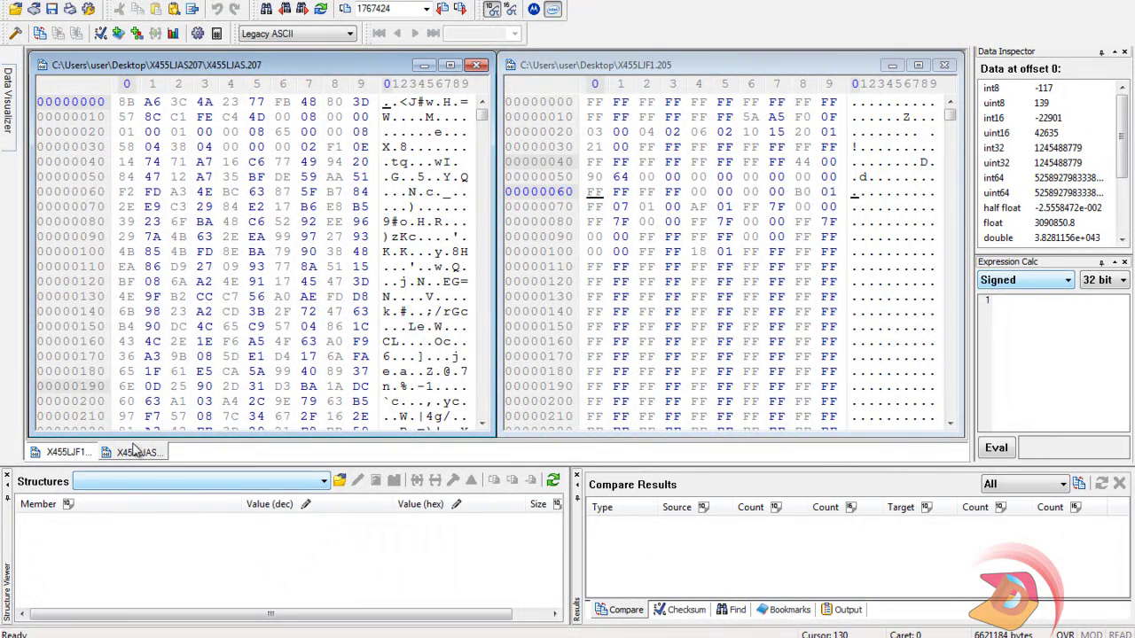
Bring Calculator in front of Hex Workshop and multiply the 322 KB difference by 1024.
left_click(505, 636)
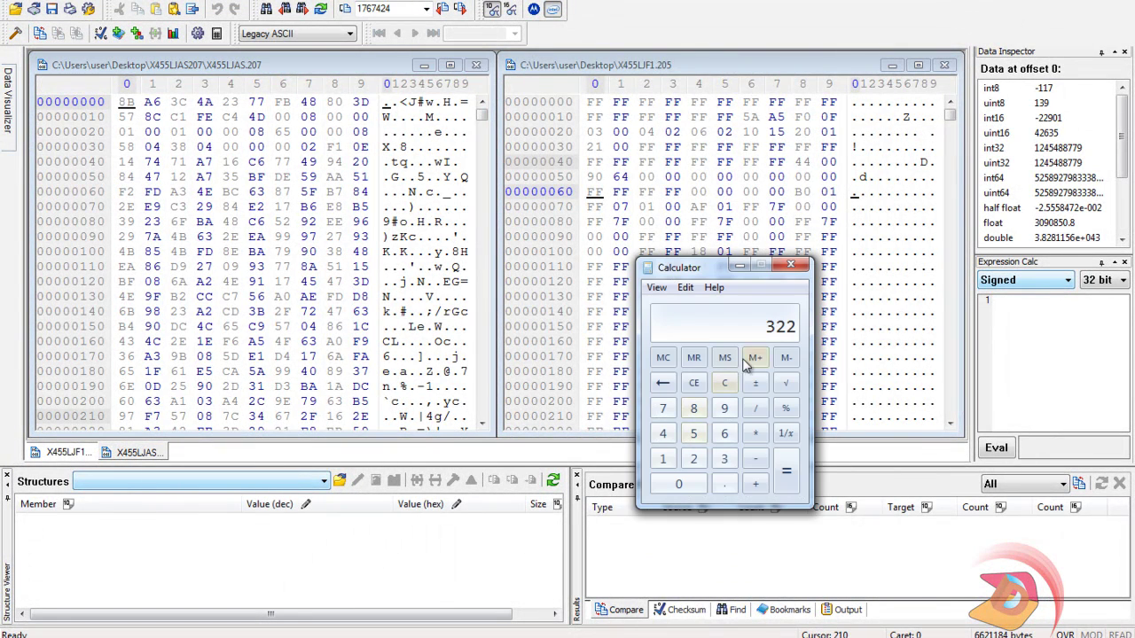
left_click(754, 434)
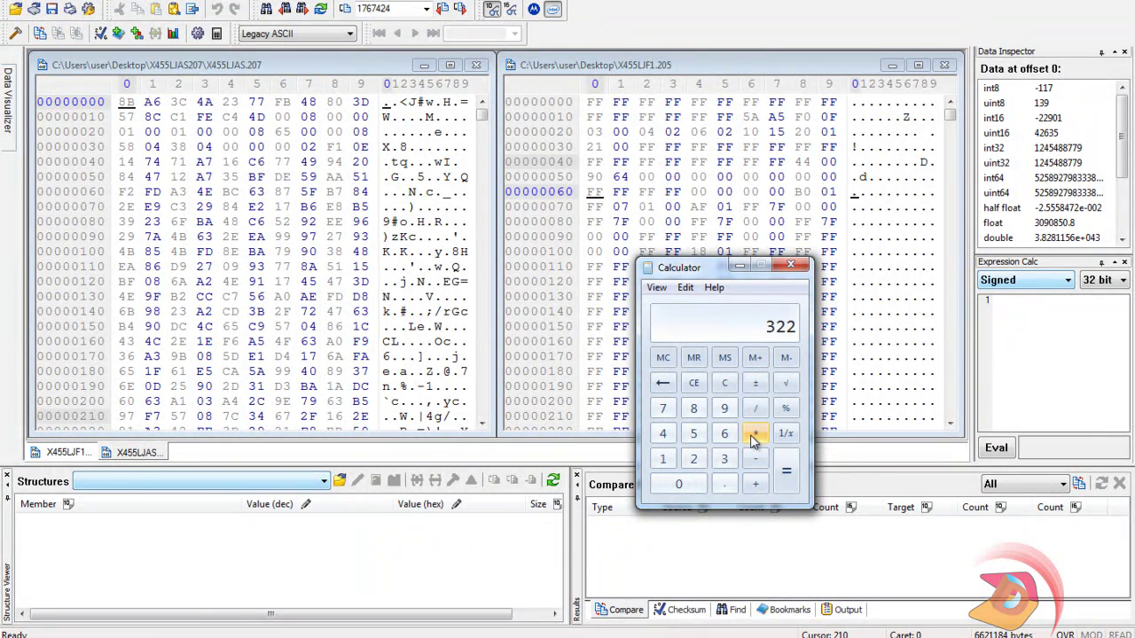
left_click(671, 463)
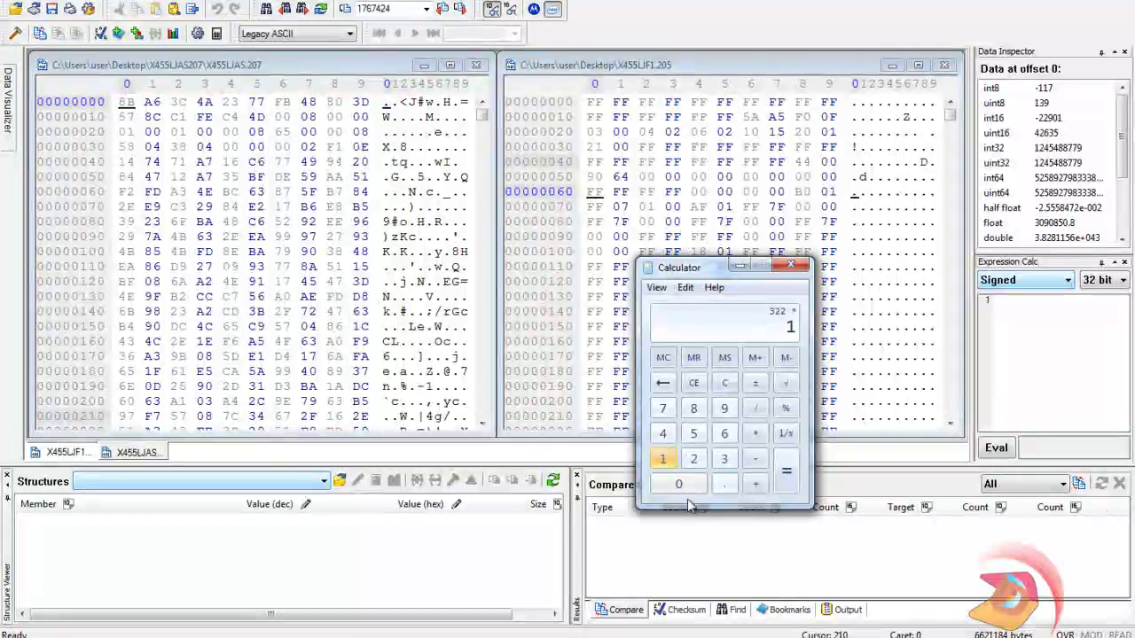
left_click(679, 484)
left_click(692, 459)
left_click(663, 434)
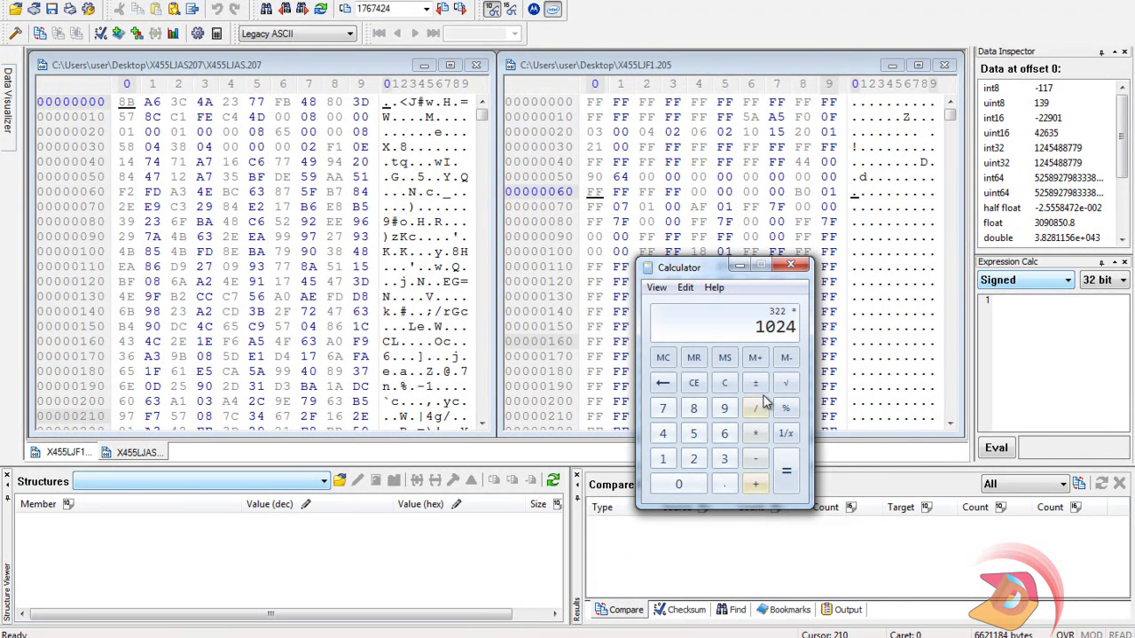
left_click(786, 479)
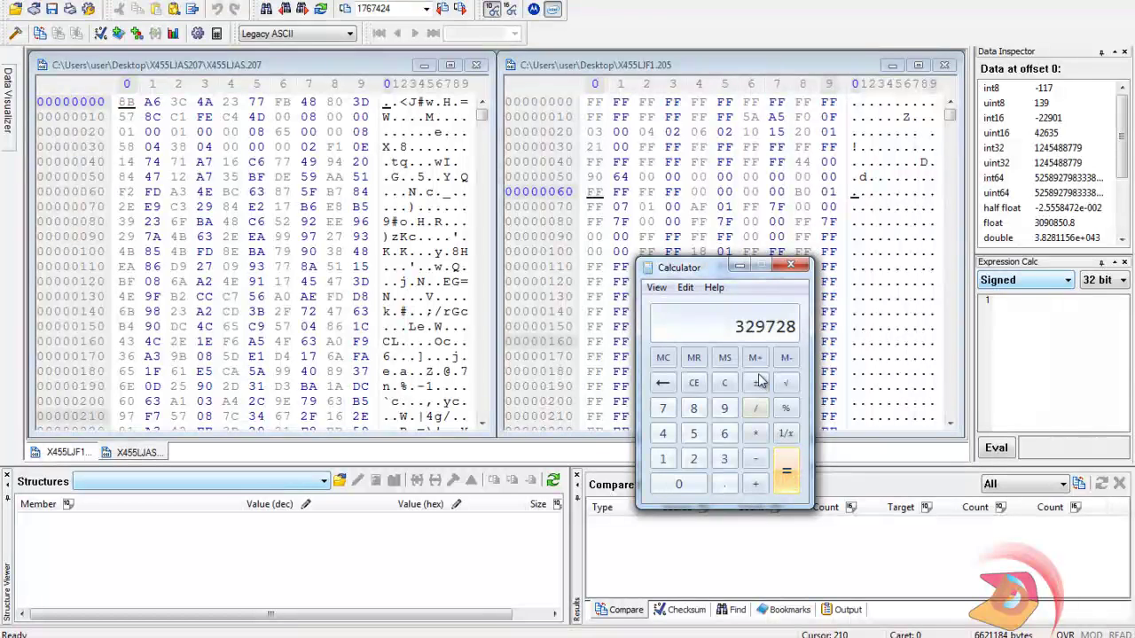
Copy the 329728 result from Calculator and minimize its window.
right_click(774, 329)
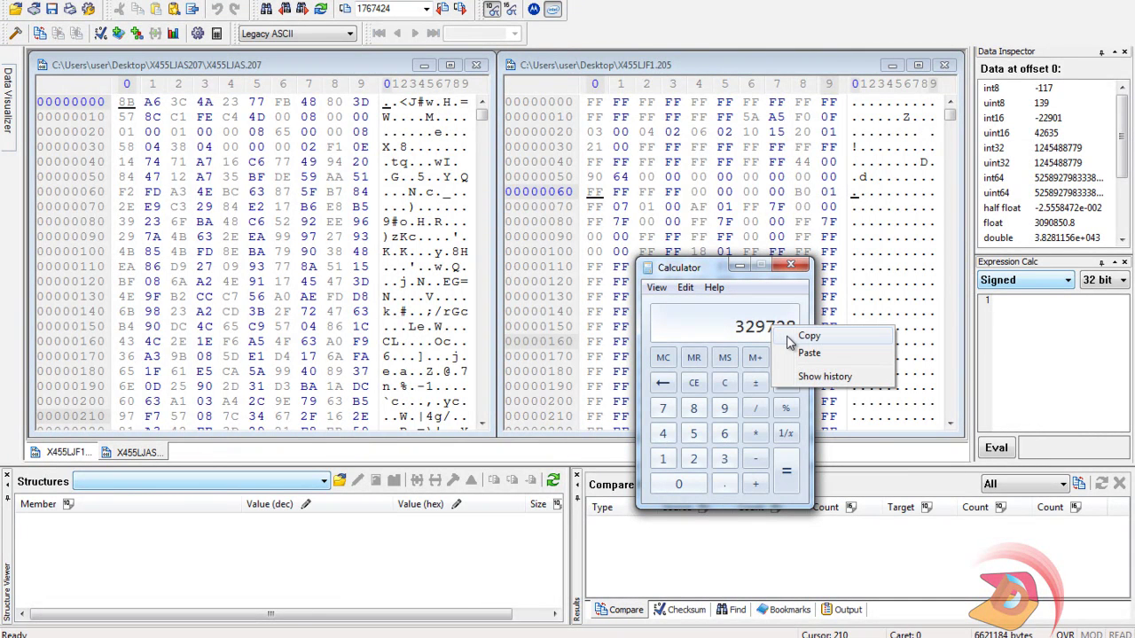
left_click(790, 341)
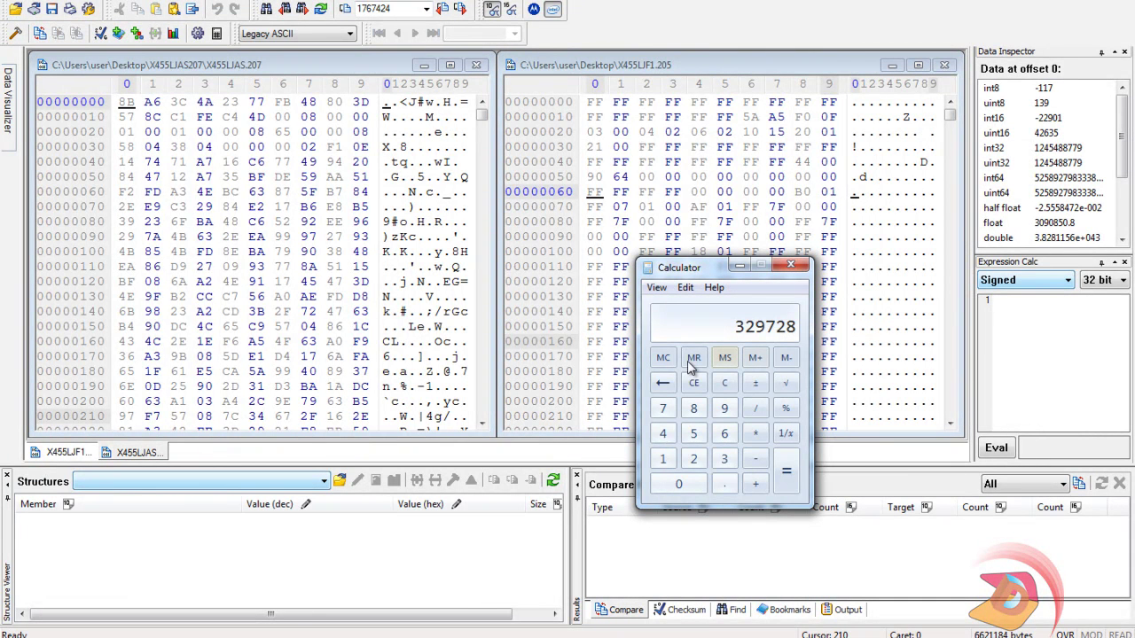
left_click(740, 266)
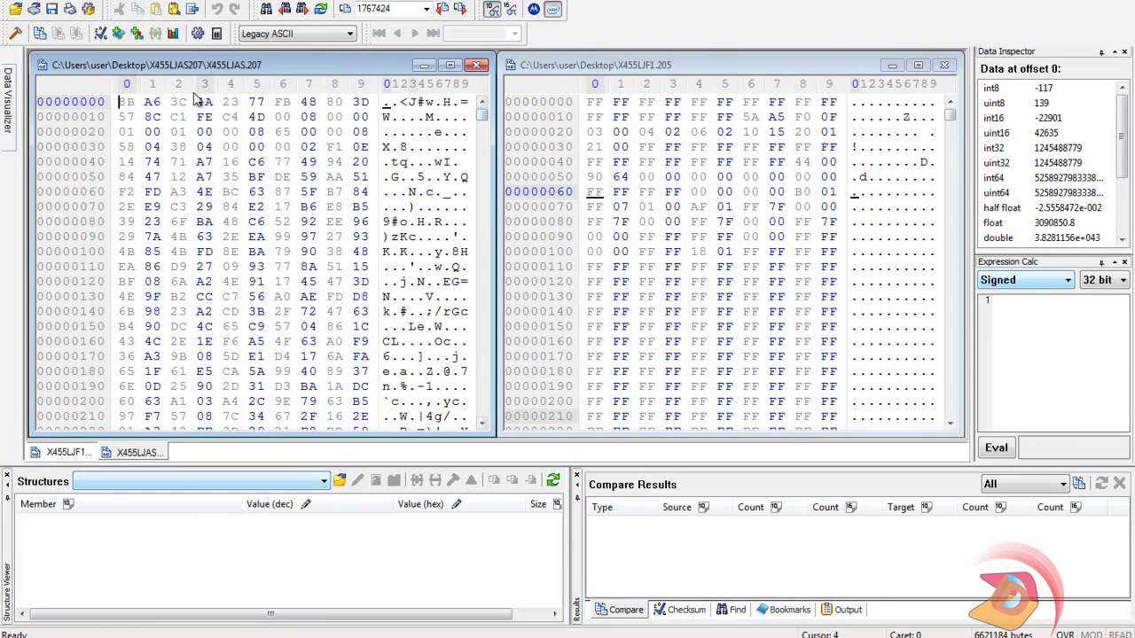
Try to locate the copied value 329728 as a hex value in X455LJAS.207 through Replace.
left_click(321, 10)
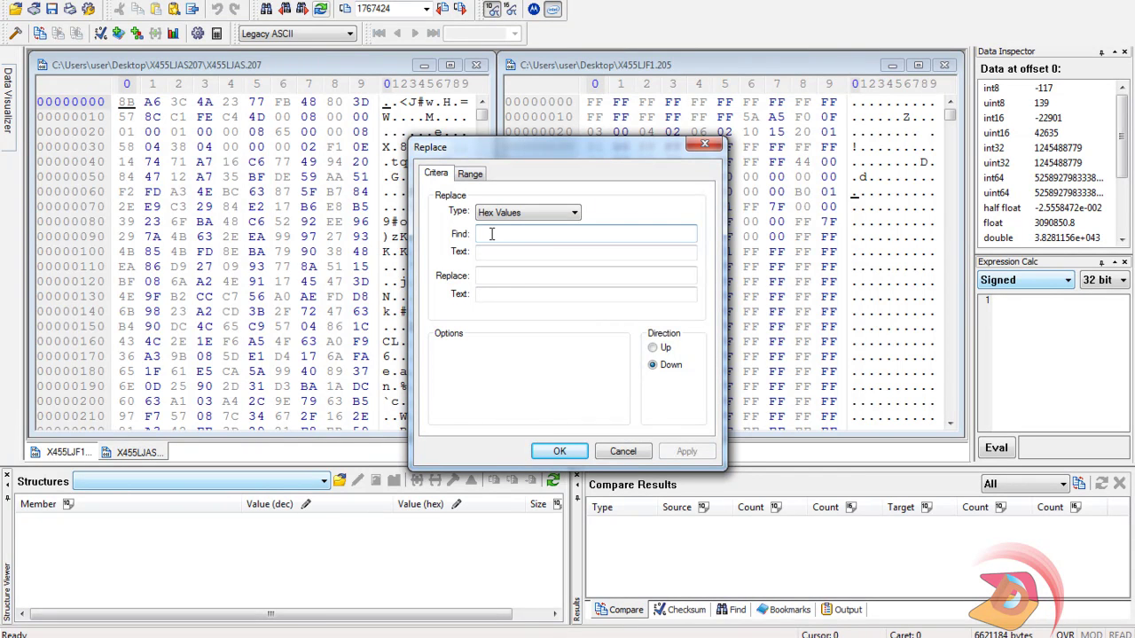
right_click(492, 236)
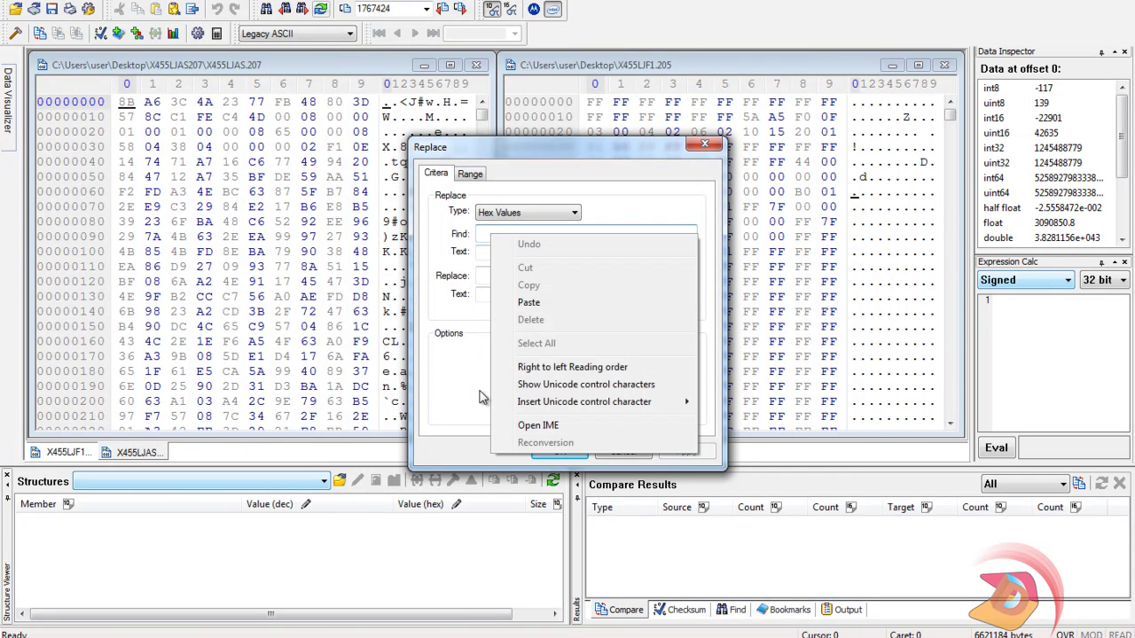
left_click(514, 306)
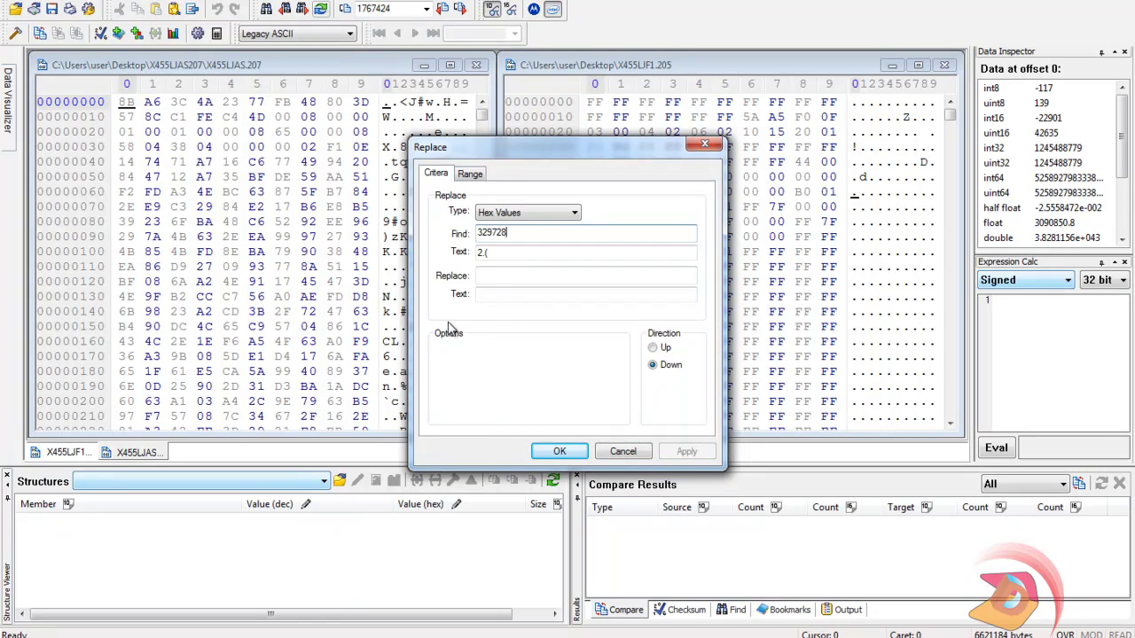
left_click(559, 453)
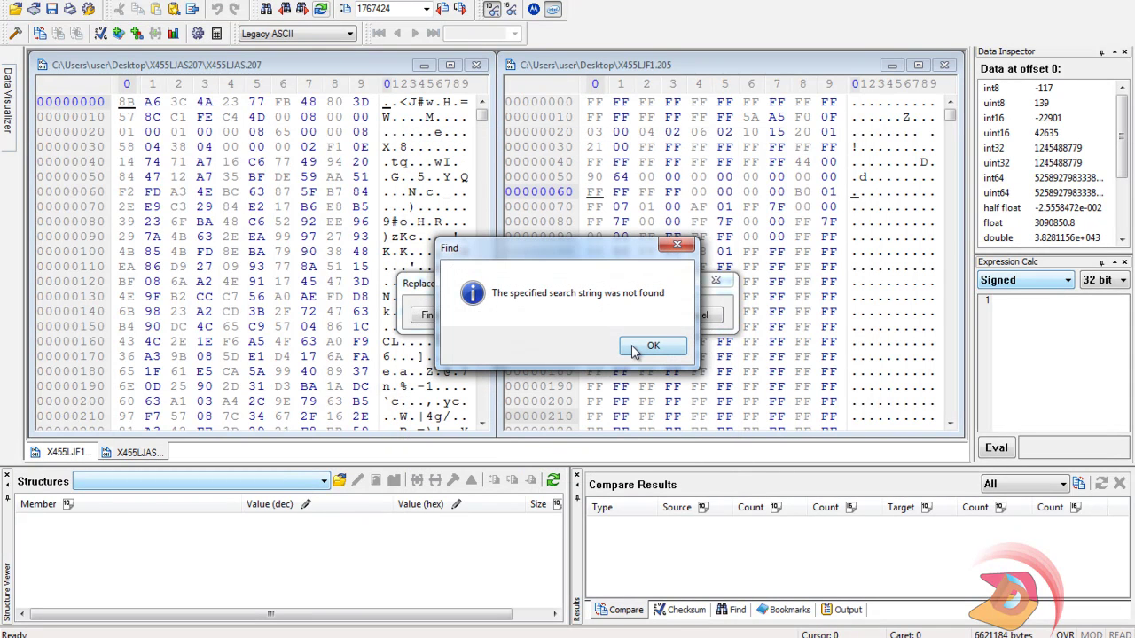
left_click(651, 346)
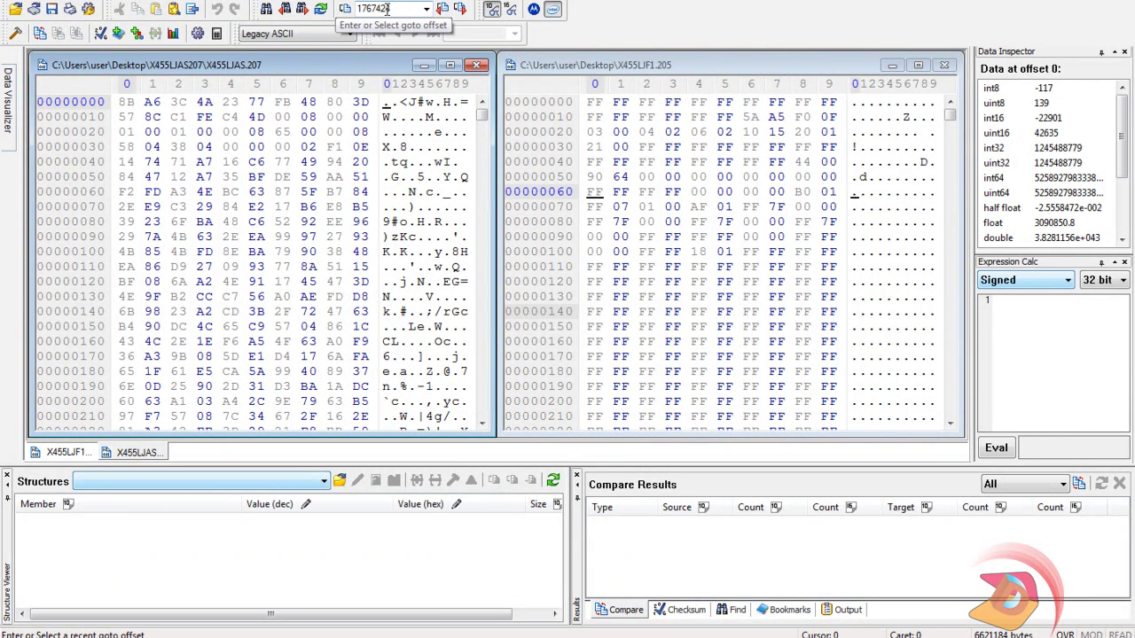
Recheck the Calculator result and jump to offset 329728 in X455LJAS.207.
left_click(424, 10)
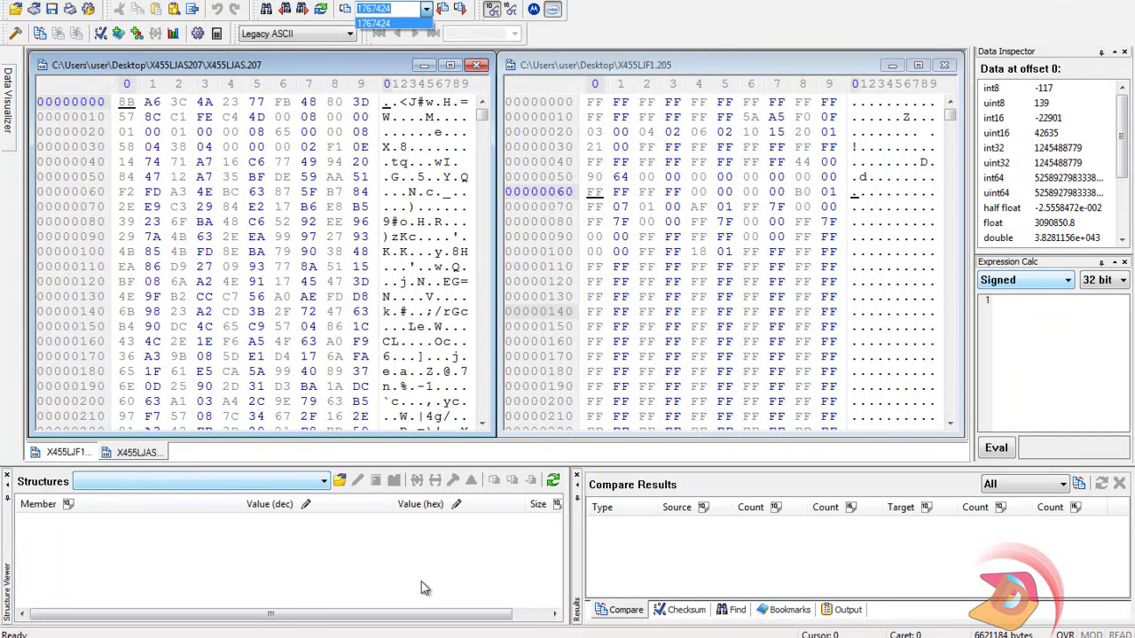
left_click(396, 9)
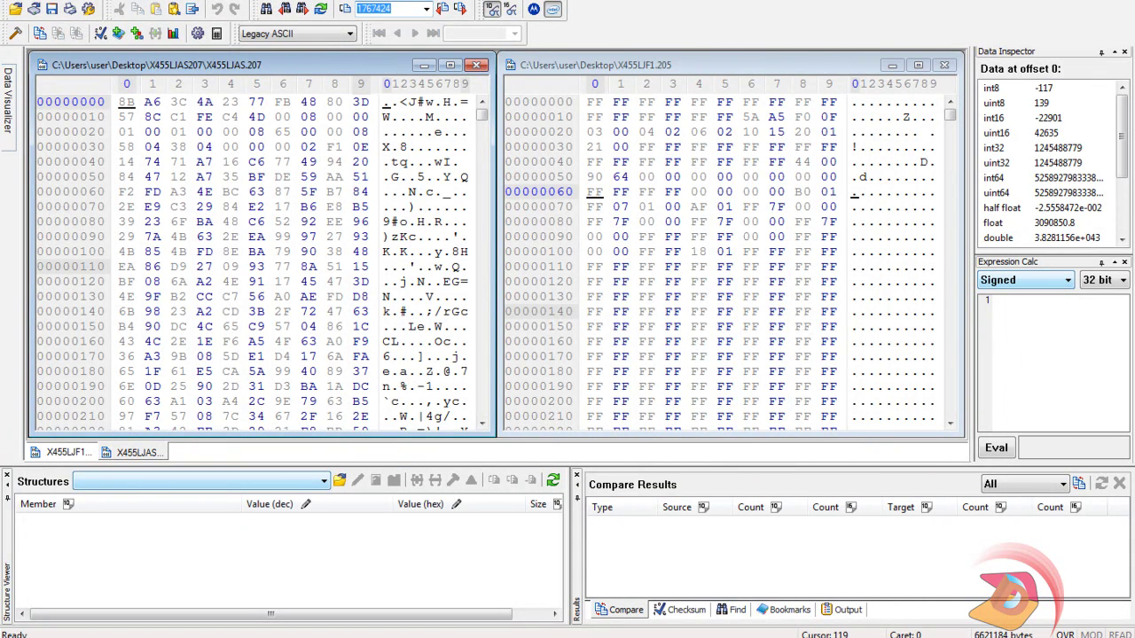
left_click(577, 637)
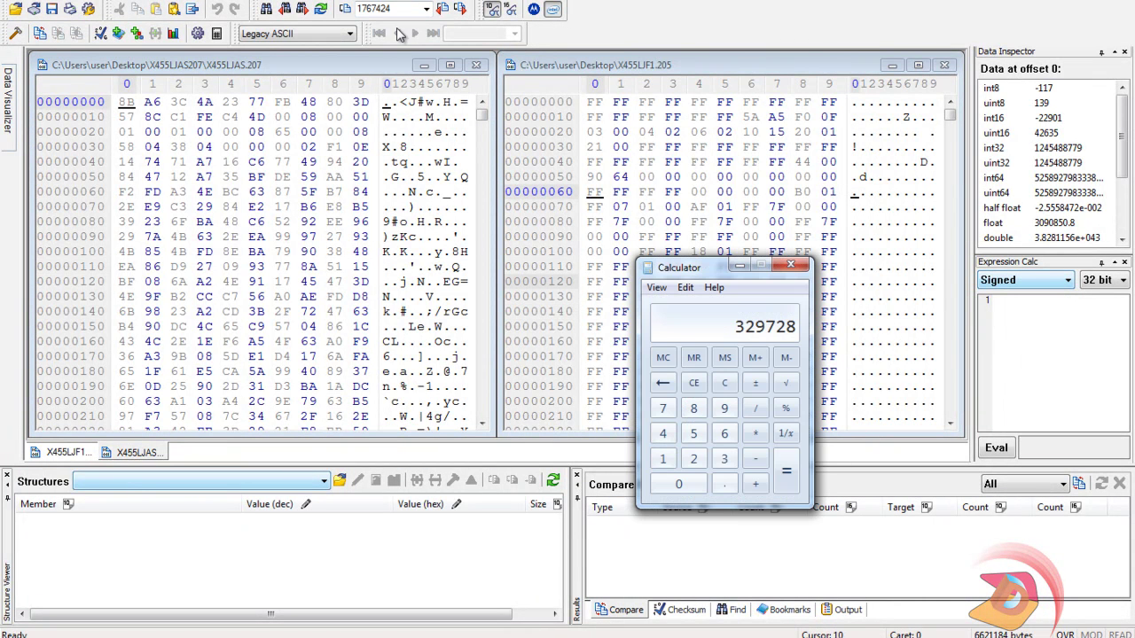
left_click(396, 8)
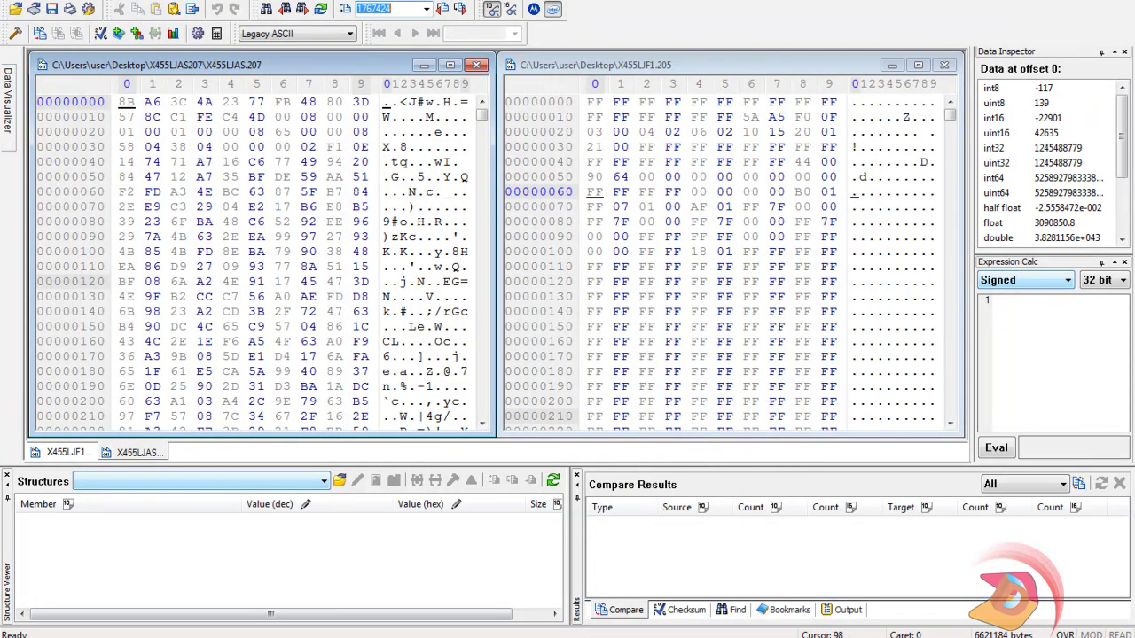
left_click(574, 637)
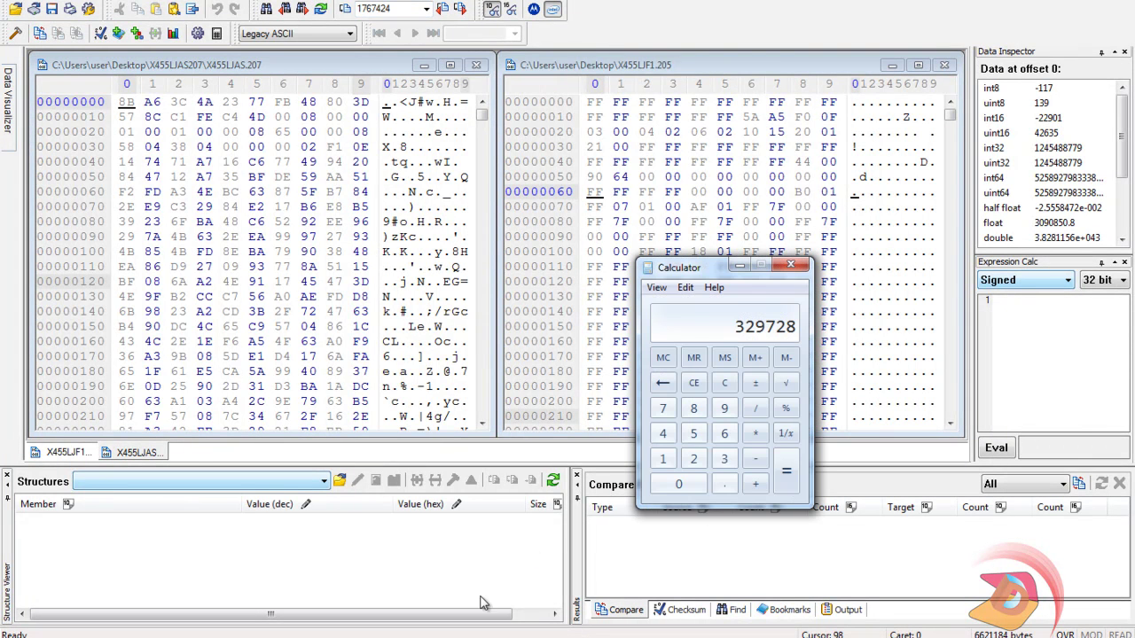
left_click(395, 9)
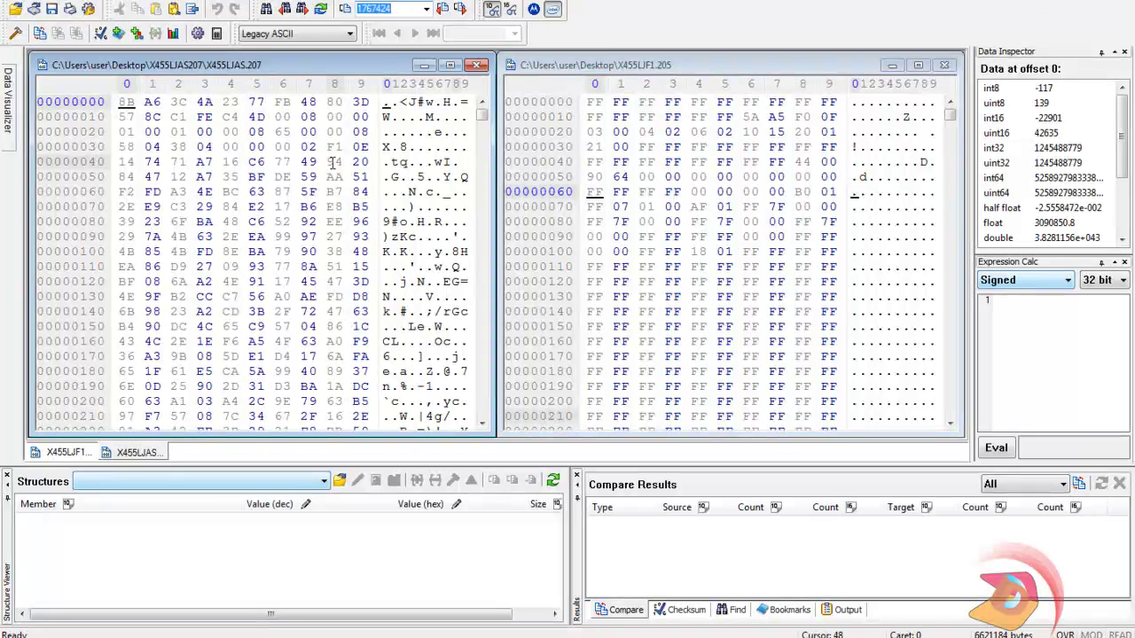
type("329728")
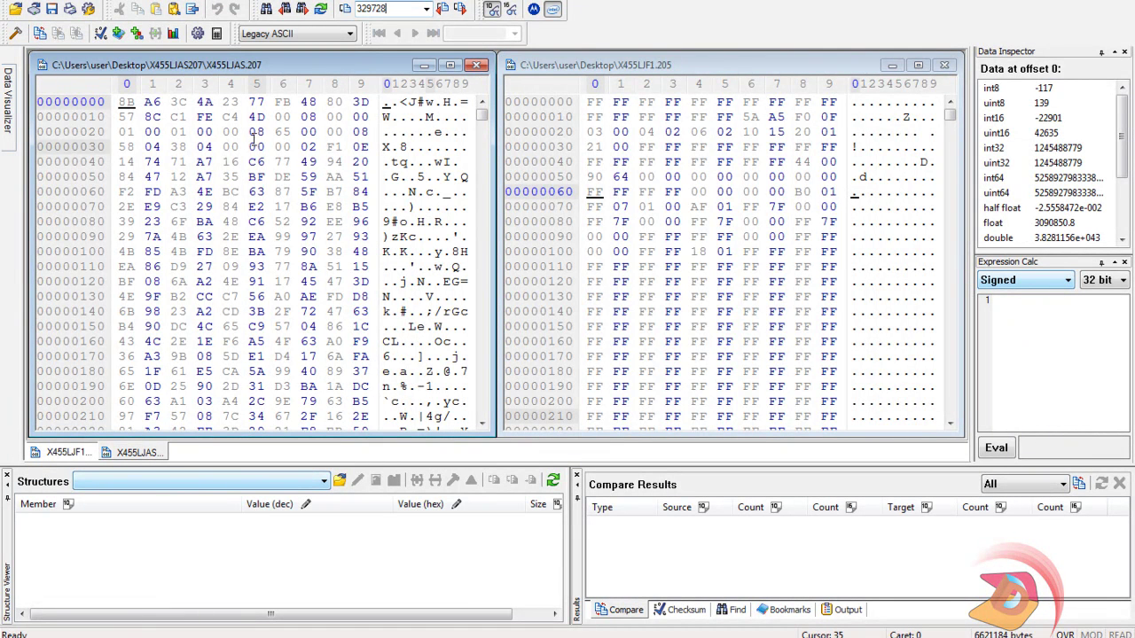
key("Return")
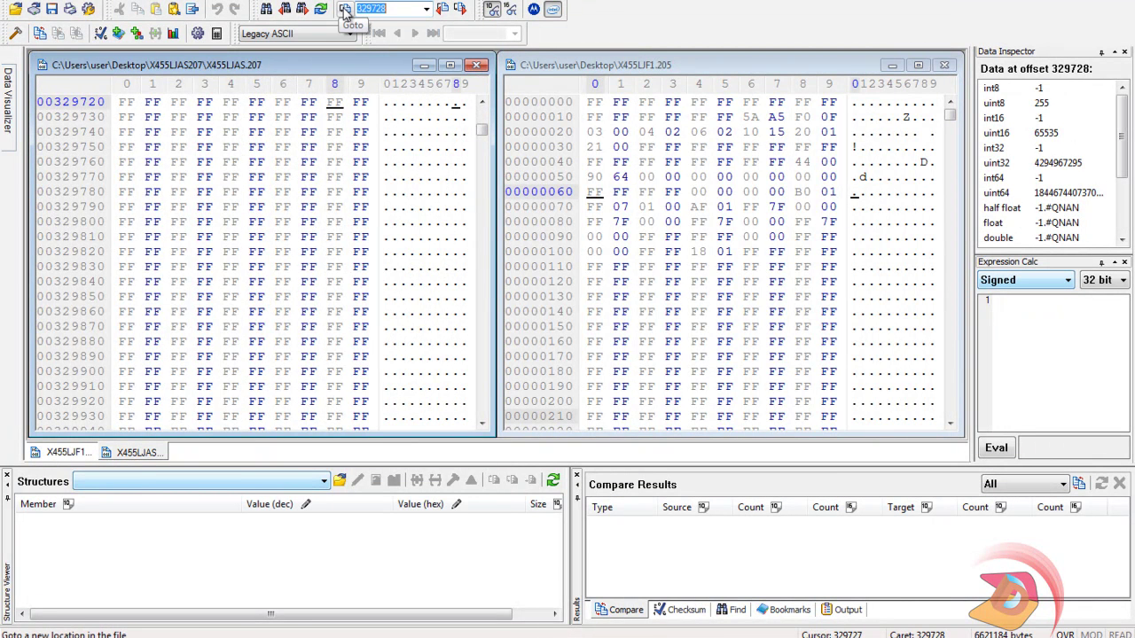
left_click(65, 0)
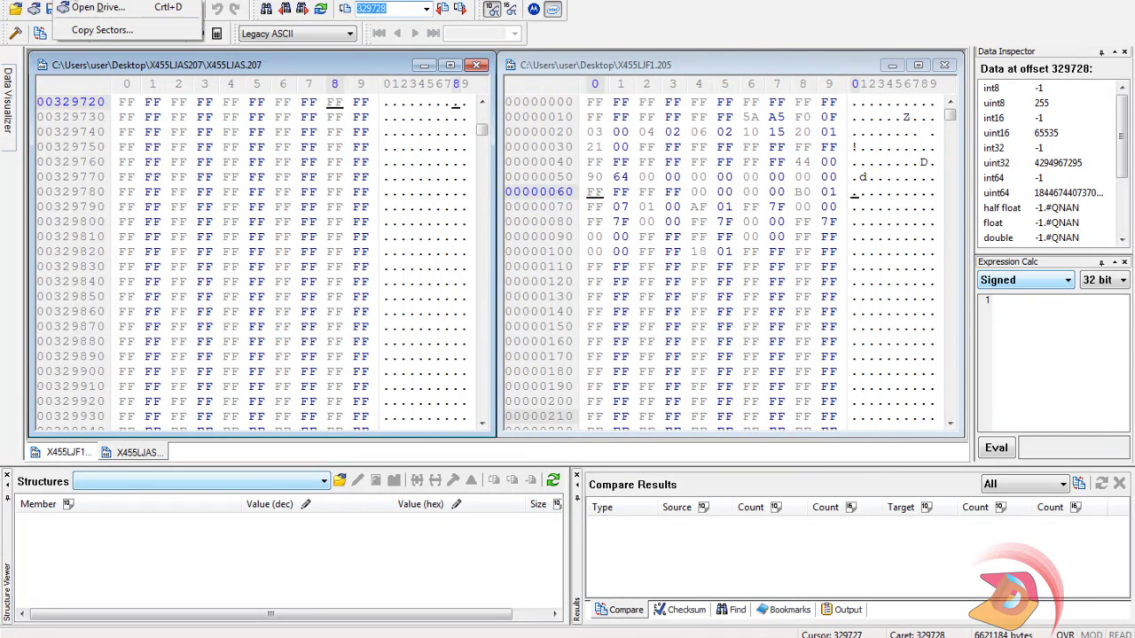
mouse_move(37, 0)
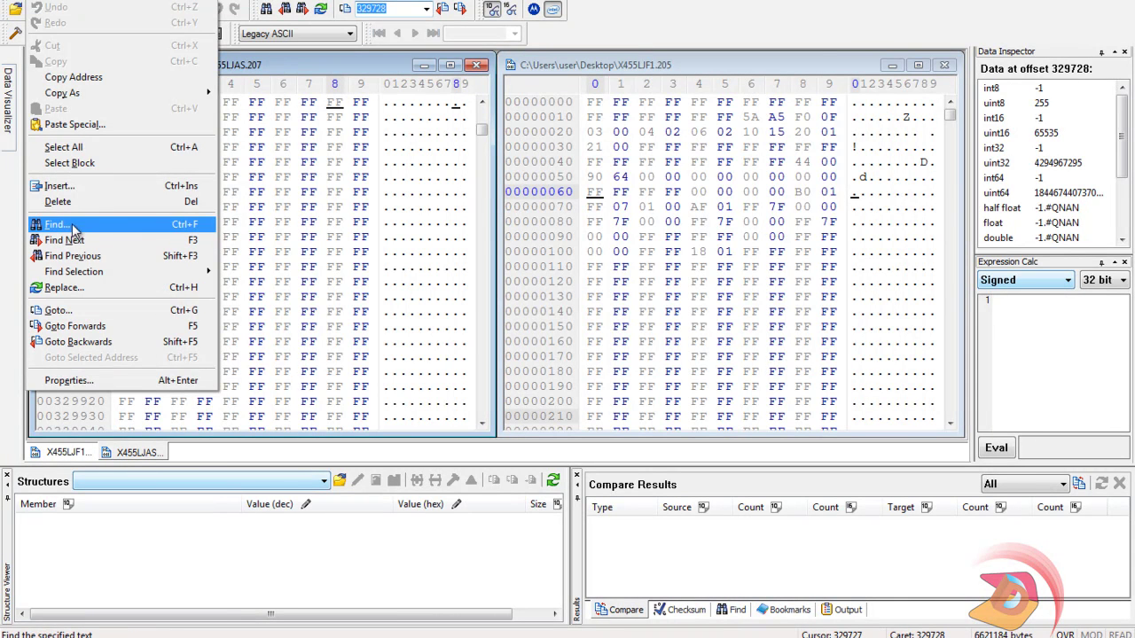
left_click(269, 9)
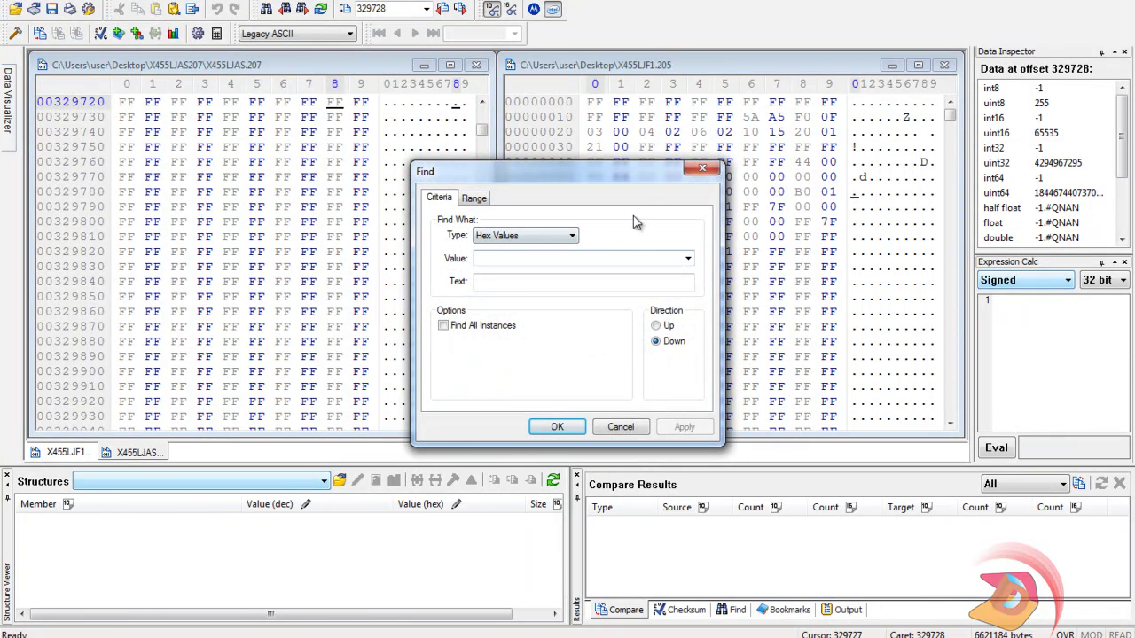
left_click(701, 168)
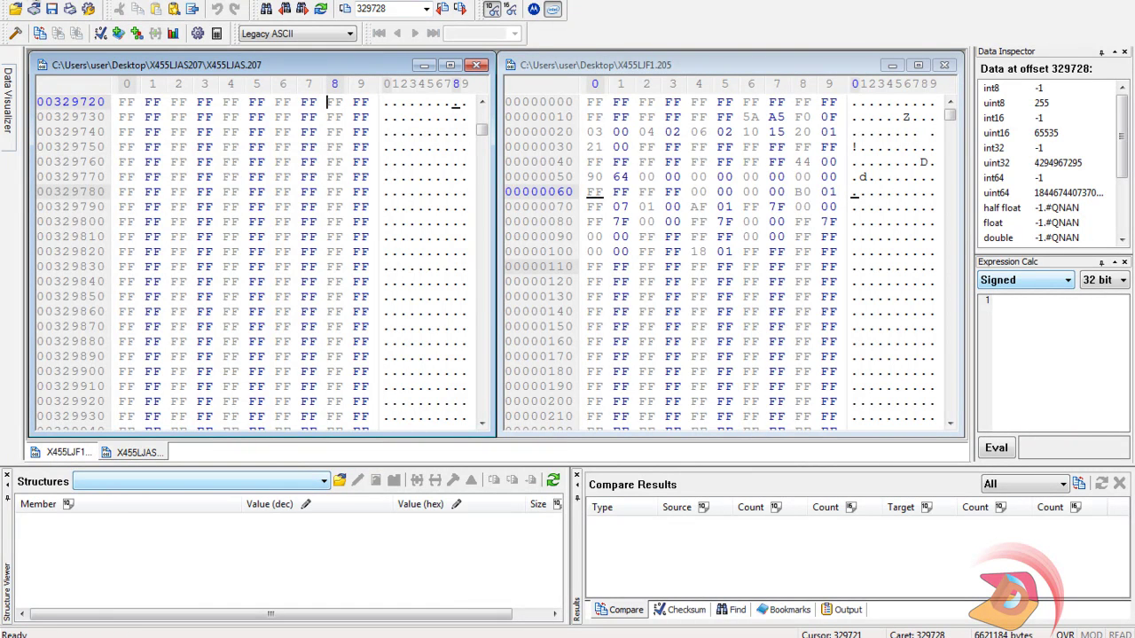
Use Goto to move to decimal offset 329728, counted from the beginning of X455LJAS.207.
left_click(38, 0)
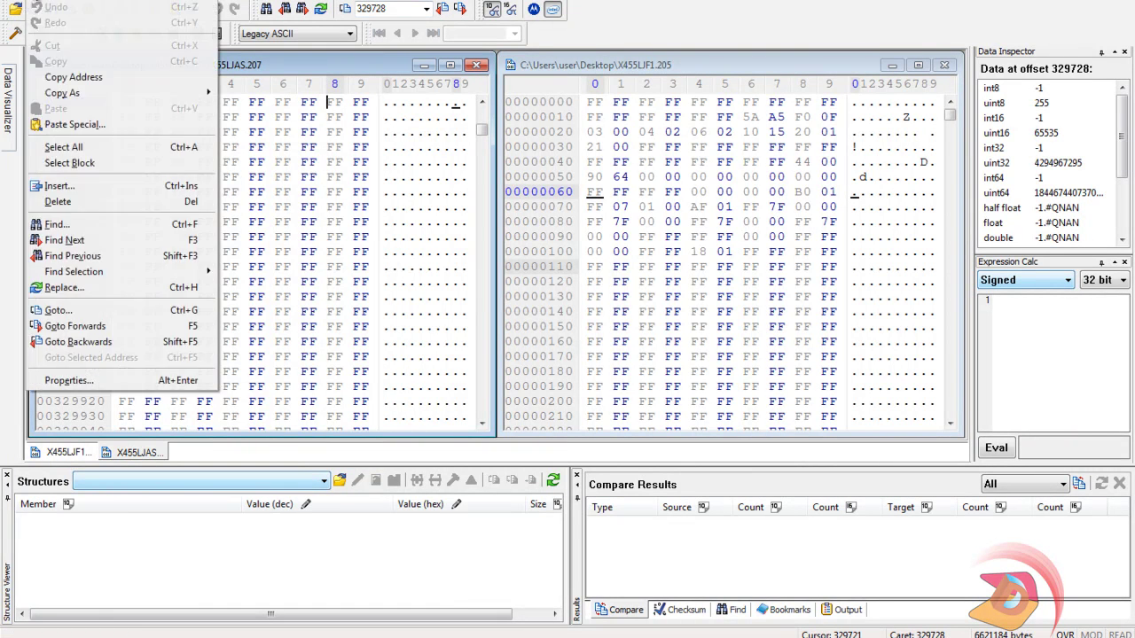
left_click(74, 311)
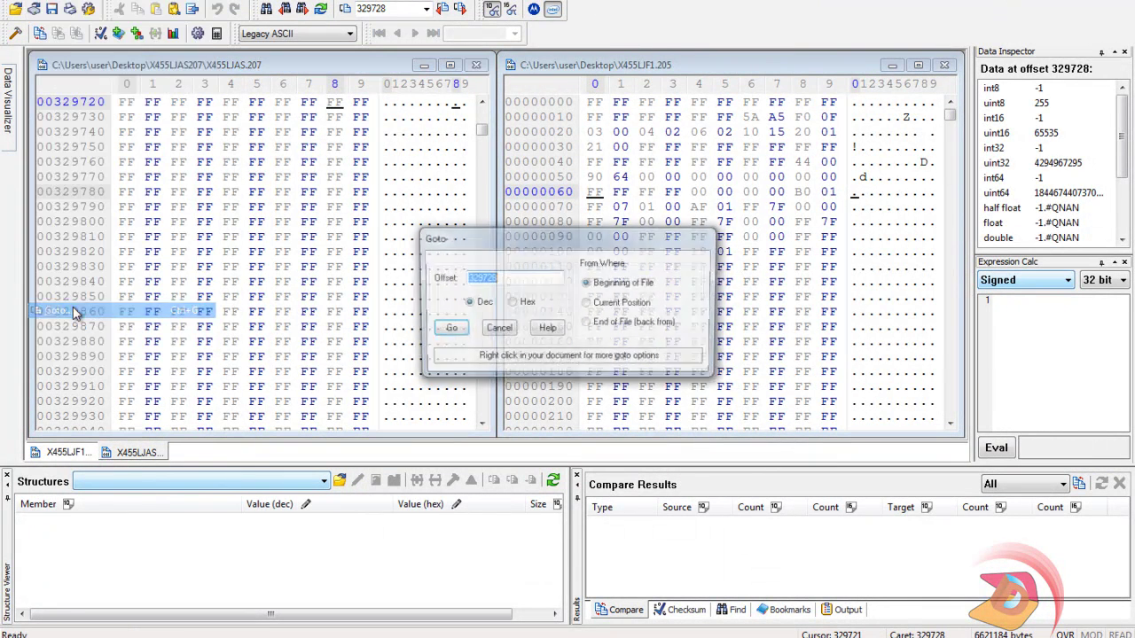
left_click(439, 329)
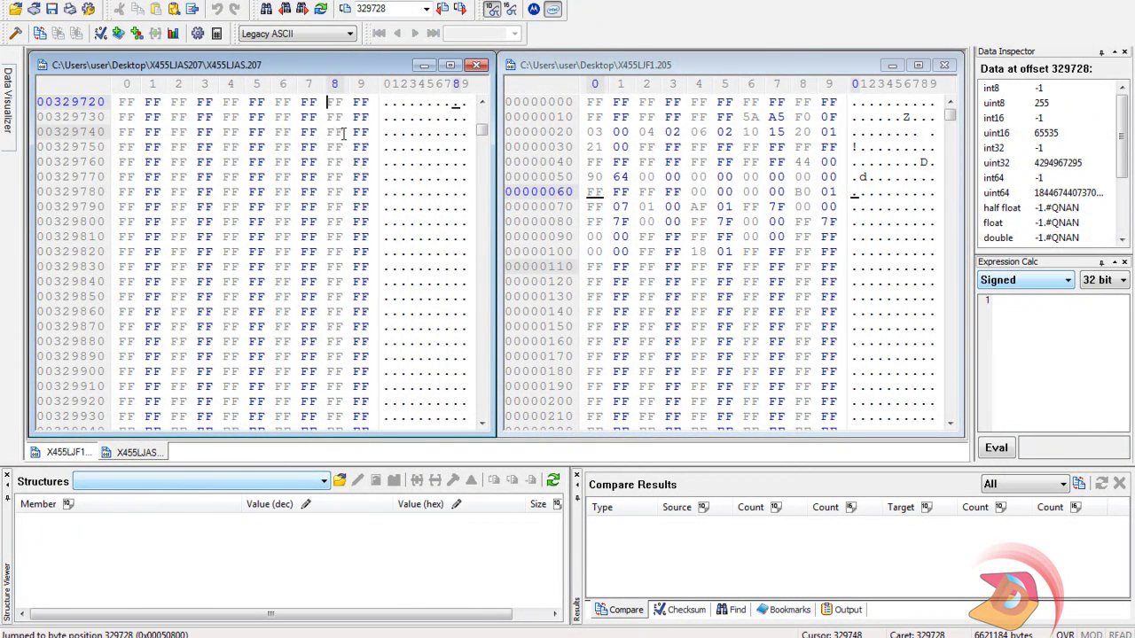
Examine the offsets of the individual bytes along row 00329720 of X455LJAS.207 up to offset 329728.
scroll(343, 133, "up", 1)
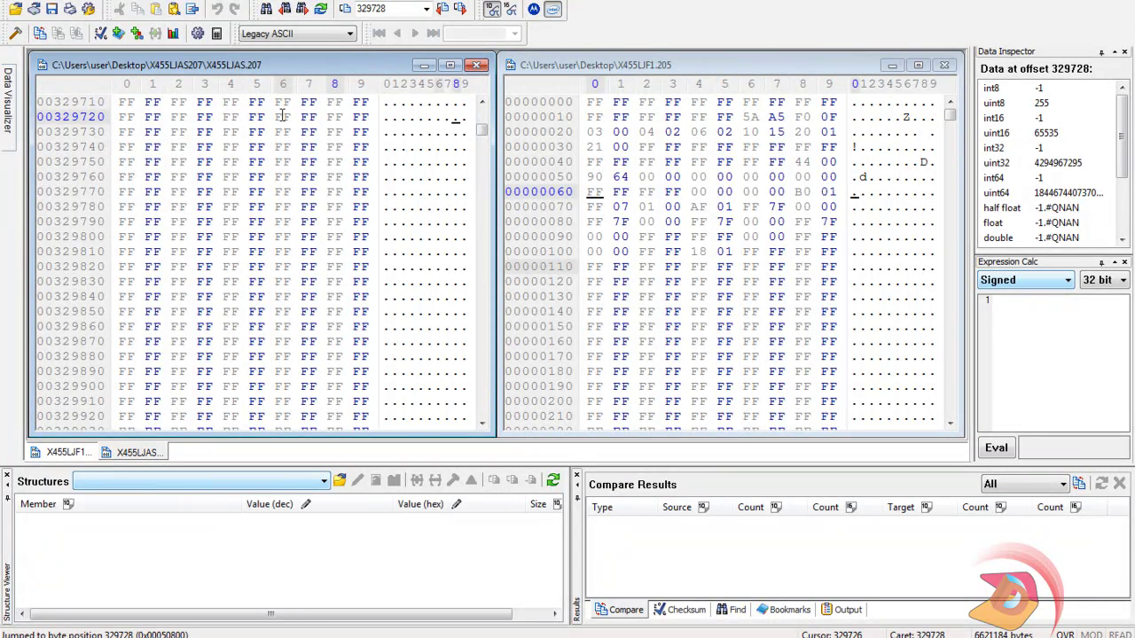
left_click(152, 117)
left_click(182, 118)
left_click(201, 118)
left_click(228, 118)
left_click(255, 118)
left_click(280, 118)
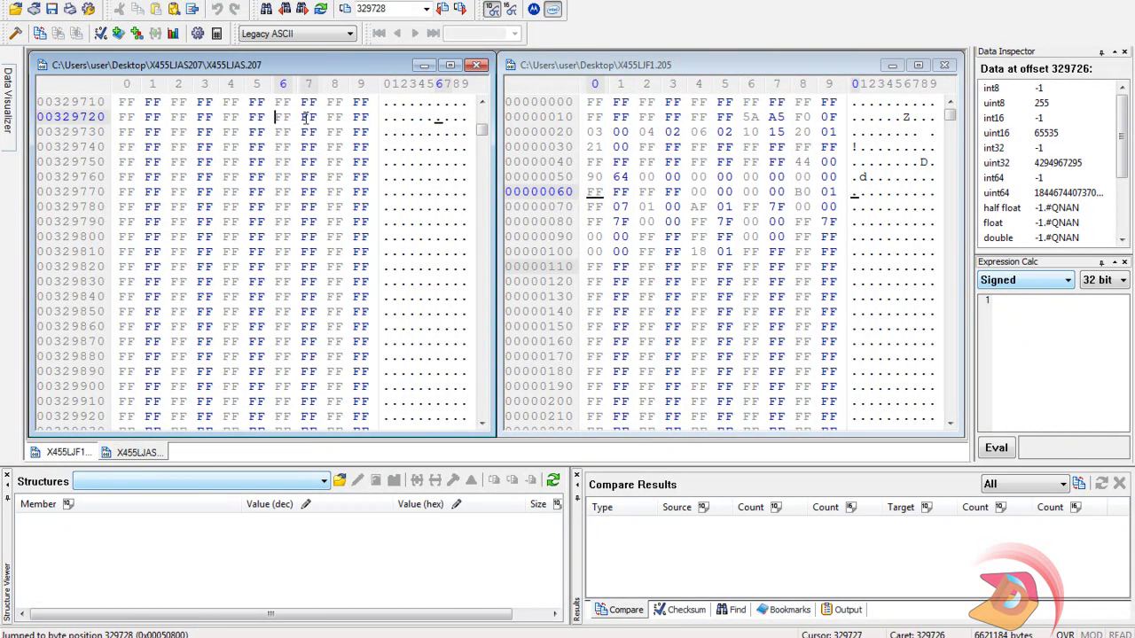
left_click(306, 117)
left_click(326, 117)
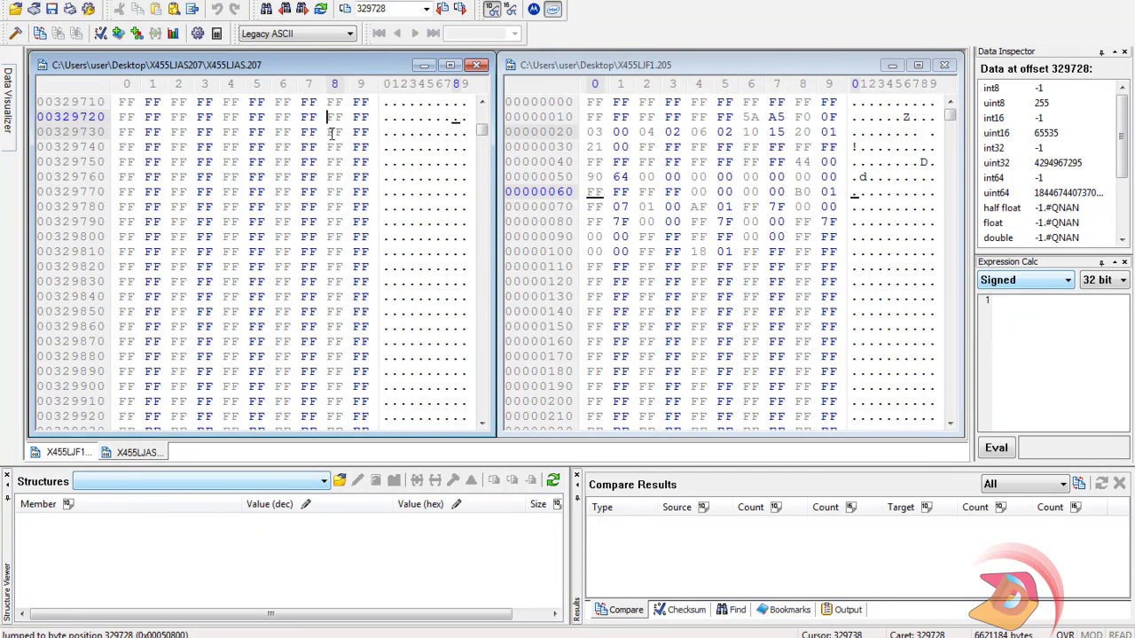
left_click(302, 116)
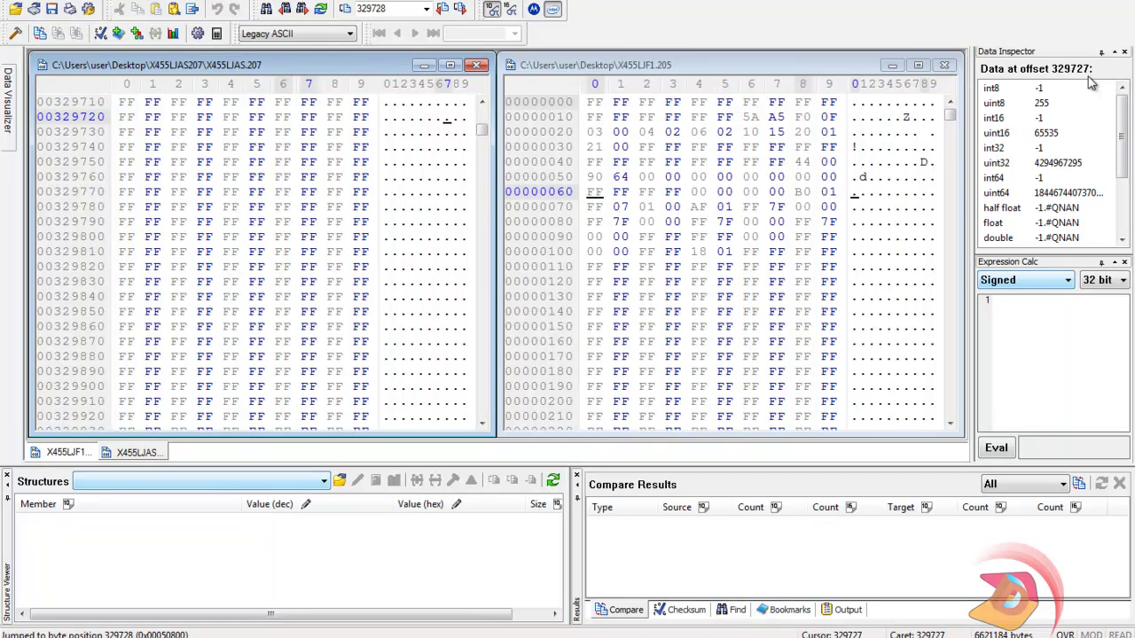
Select all bytes of X455LJAS.207 from offset 329728 back to offset 0 and delete them.
left_click(328, 118)
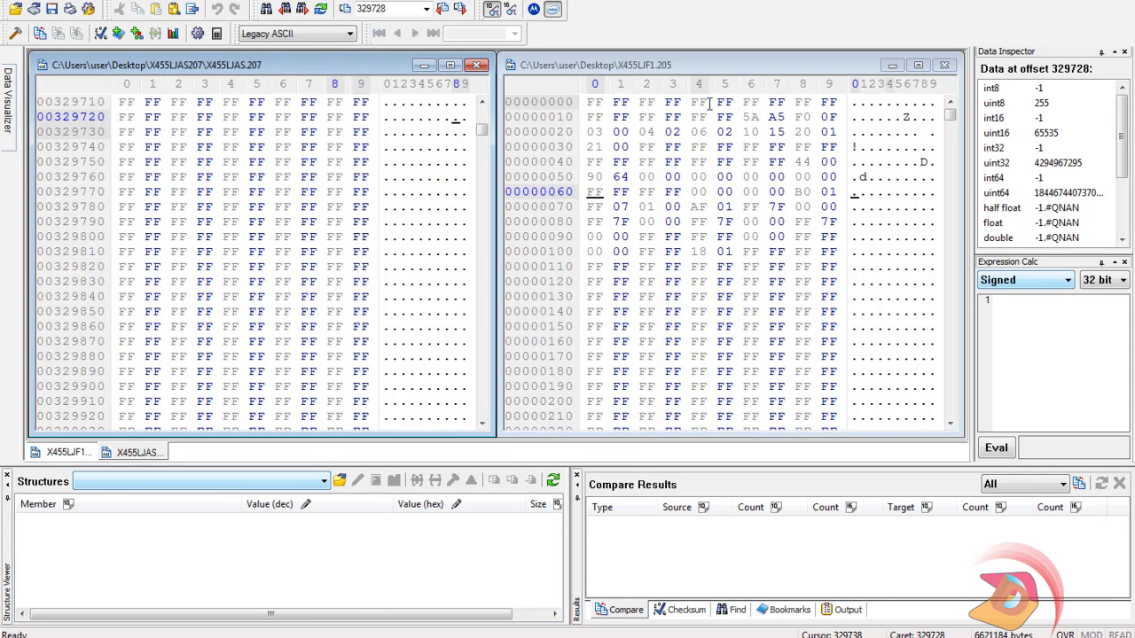
key("shift+Left")
key("shift+Left")
key("shift+Left")
key("shift+Left")
key("shift+Left")
key("shift+Left")
key("shift+Left")
key("shift+Left")
key("shift+Left")
key("shift+Left")
key("shift+Left")
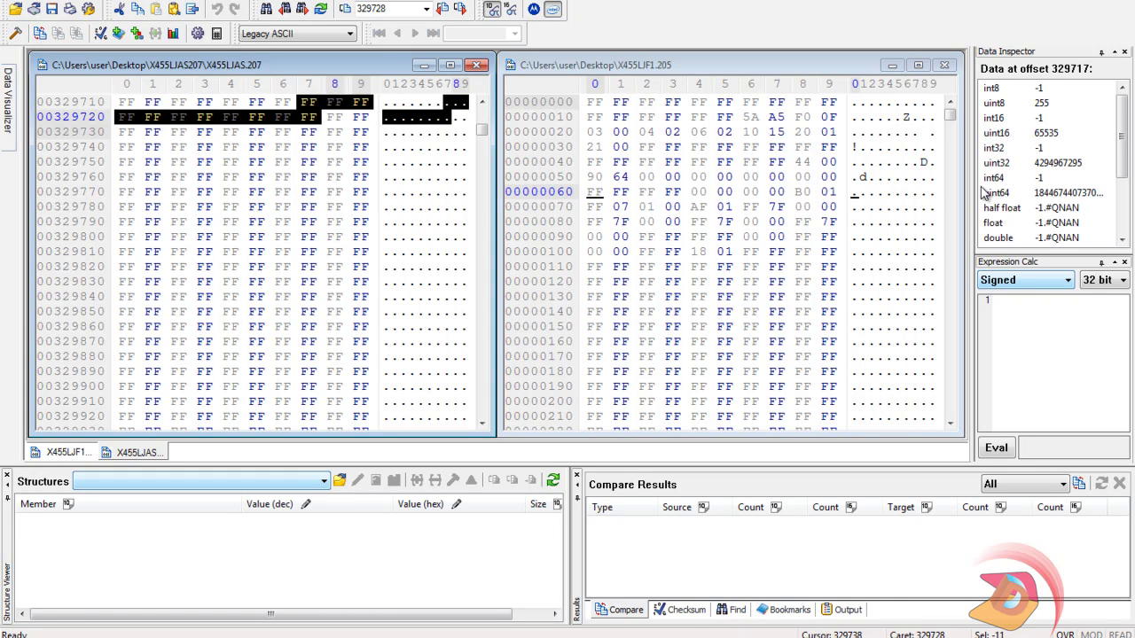
key("shift+Up")
key("shift+Up")
key("shift+Up")
key("shift+Up")
key("shift+Up")
key("shift+Up")
key("shift+Up")
key("shift+Up")
key("shift+Up")
key("shift+Up")
key("shift+Up")
key("shift+Up")
key("shift+Up")
key("shift+Up")
key("shift+Up")
key("shift+Up")
key("shift+Up")
key("shift+Up")
key("shift+Up")
key("shift+Up")
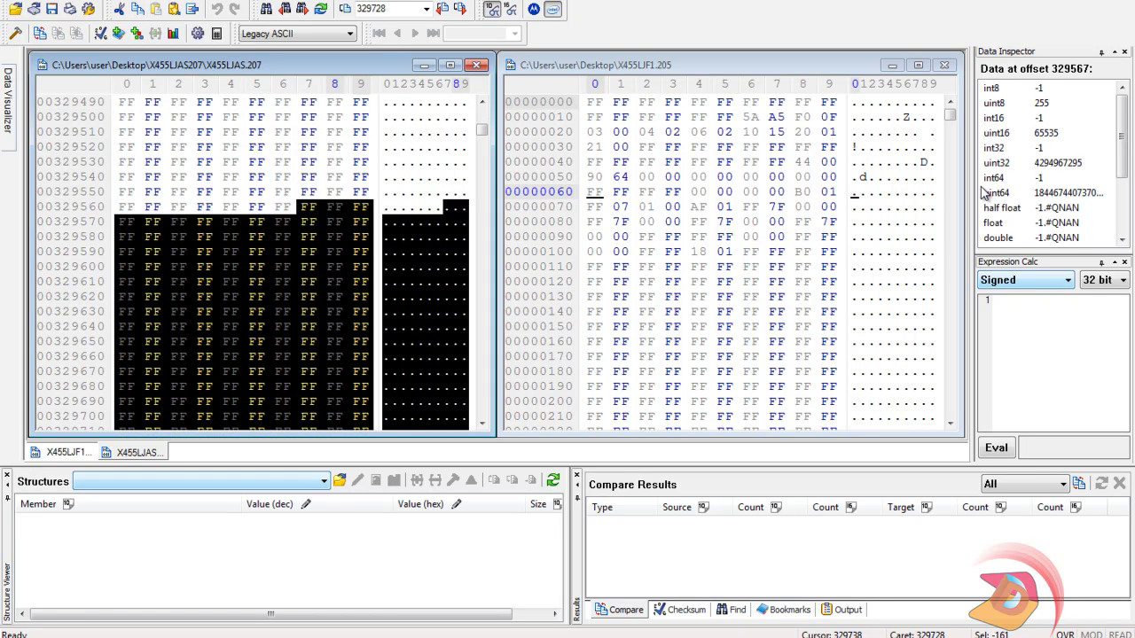
key("shift+Up")
key("shift+Up")
key("shift+Up")
key("shift+Up")
key("shift+Up")
key("shift+Up")
key("shift+Up")
key("shift+Up")
key("shift+Up")
key("shift+Up")
key("shift+Up")
key("shift+Up")
key("shift+Up")
key("shift+Up")
key("shift+Up")
key("shift+Up")
key("shift+Up")
key("shift+Up")
key("shift+Up")
key("shift+Up")
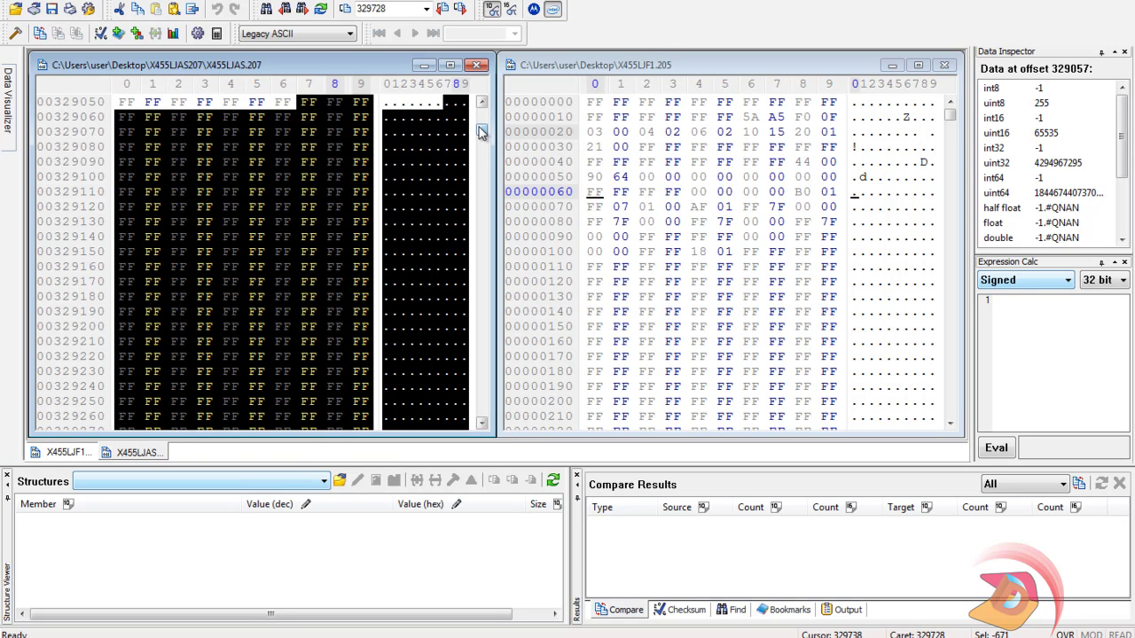
left_click_drag(480, 133, 480, 114)
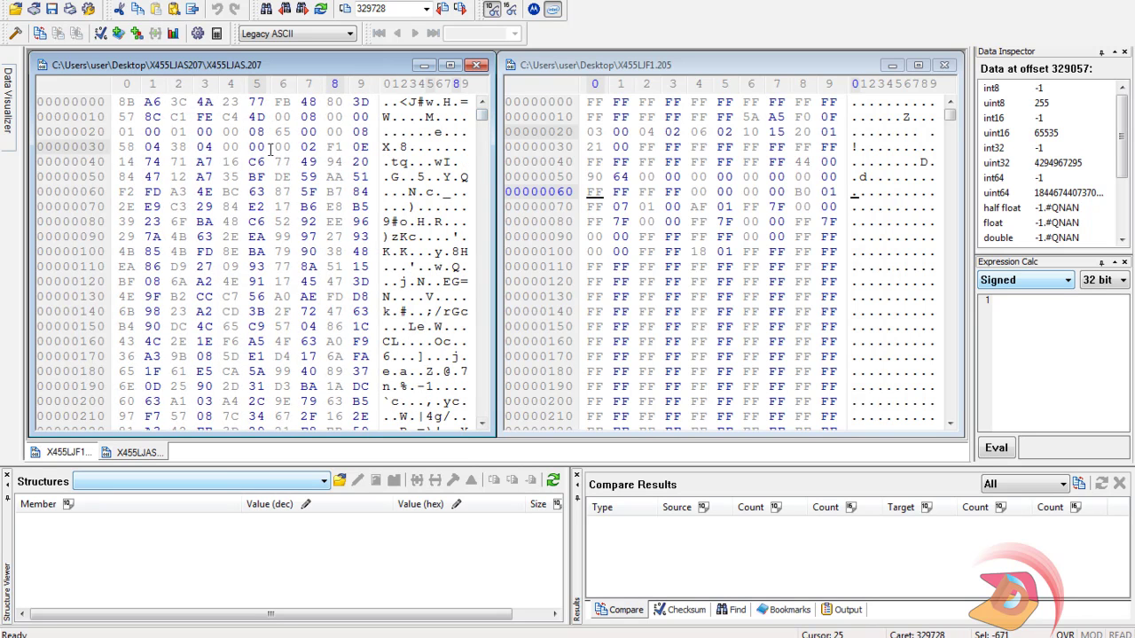
left_click(118, 102, "shift")
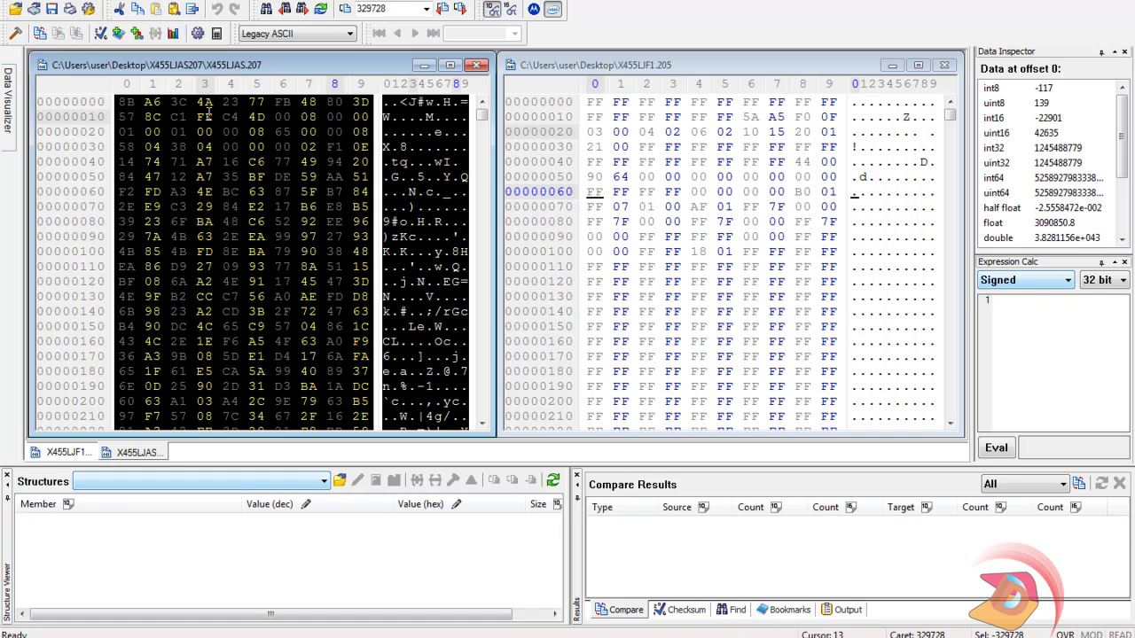
right_click(197, 120)
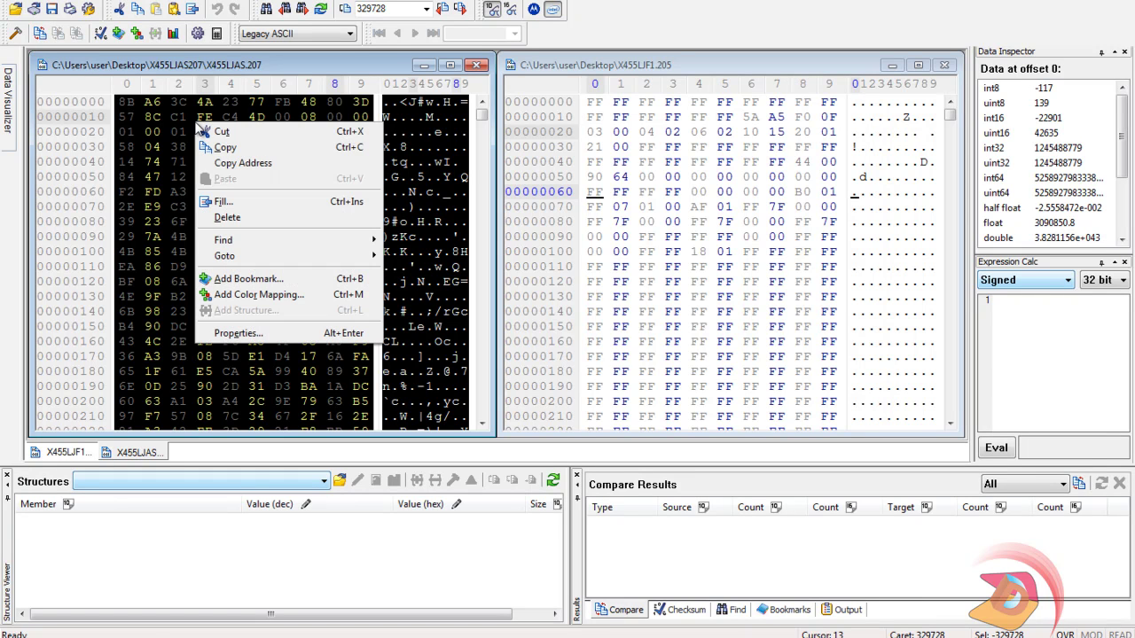
left_click(224, 222)
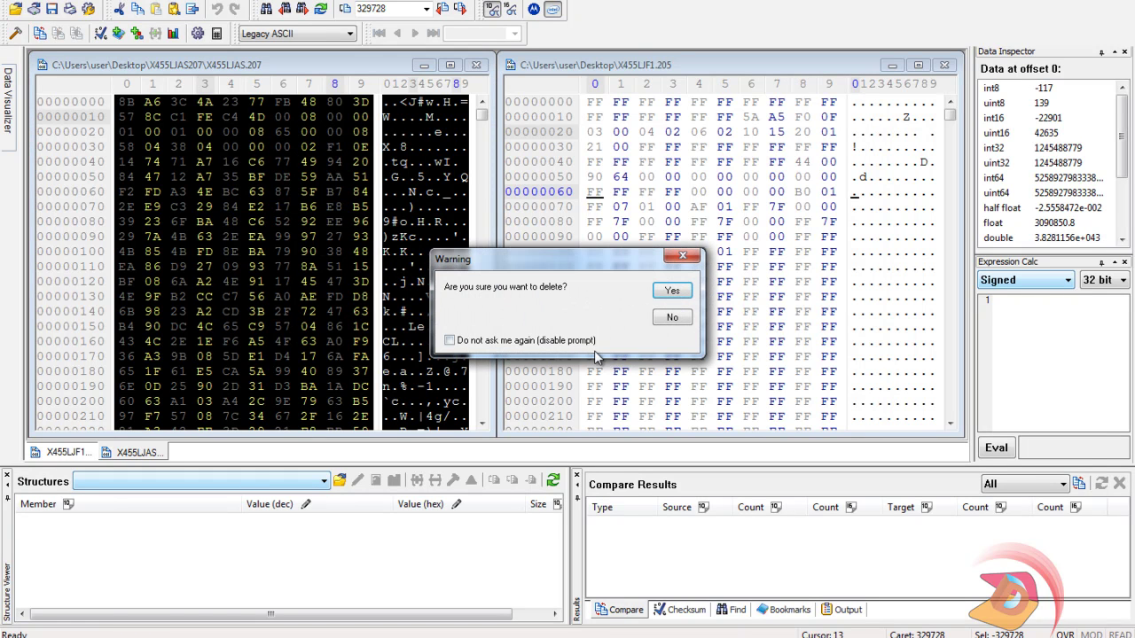
left_click(673, 293)
left_click(672, 293)
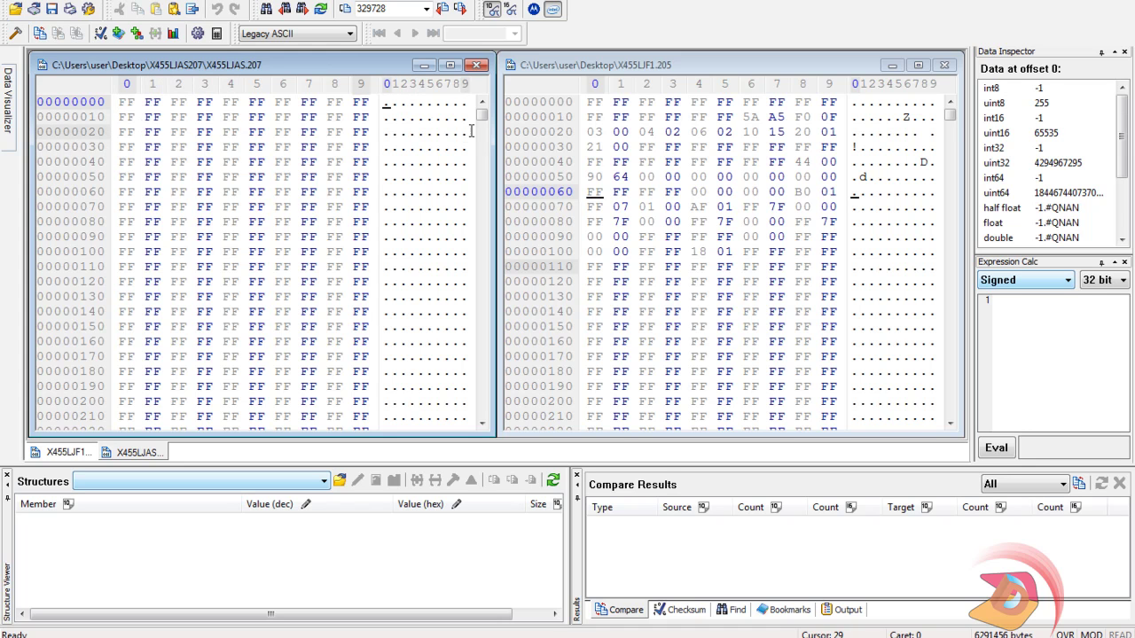
Examine the contents of the trimmed X455LJAS.207 down to its last row and check the file's end offset.
left_click_drag(481, 118, 486, 259)
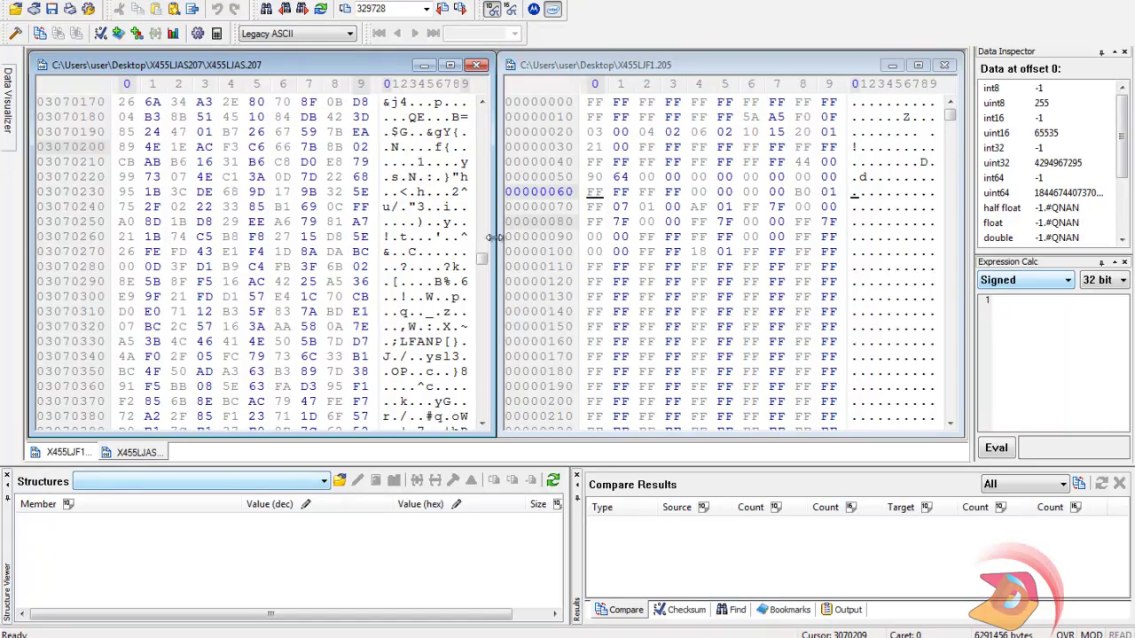
left_click_drag(481, 258, 485, 413)
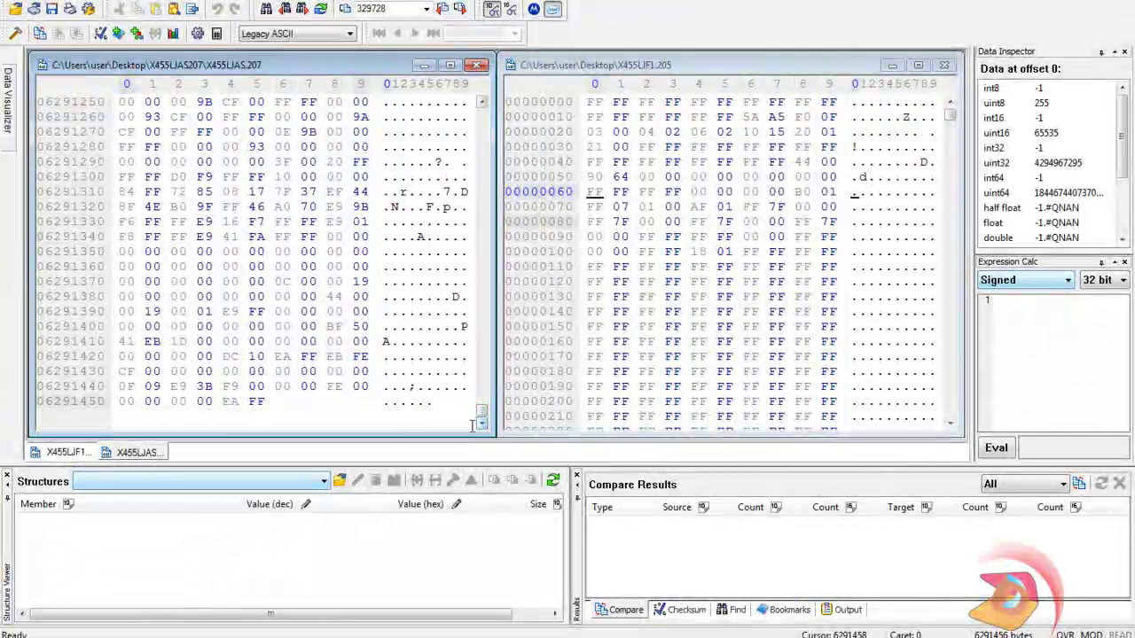
left_click(268, 401)
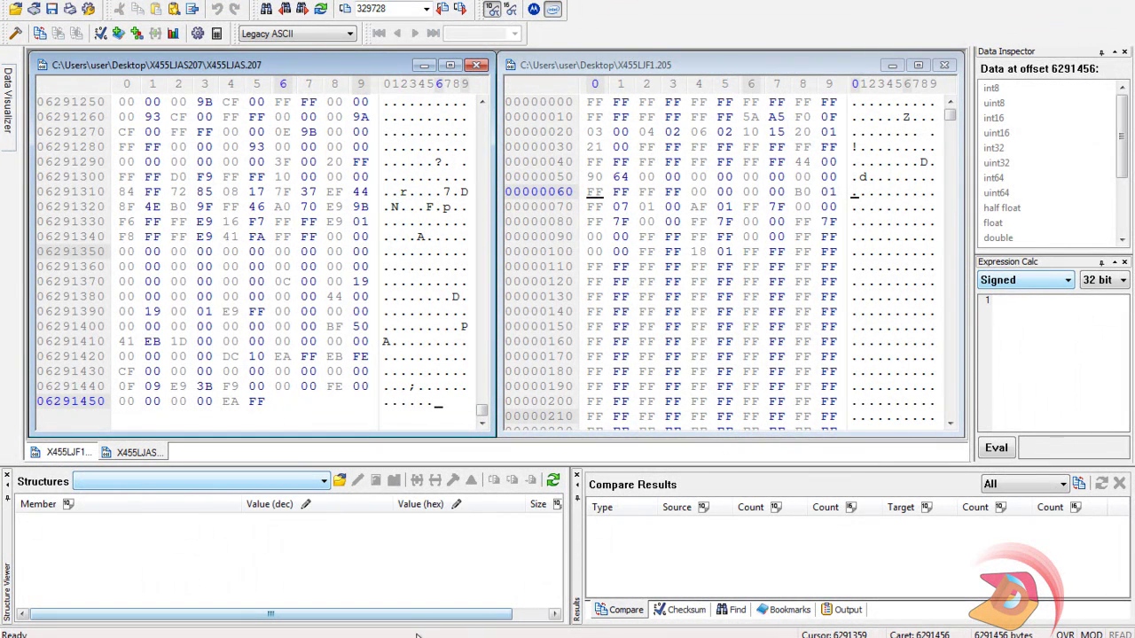
mouse_move(314, 637)
left_click(314, 572)
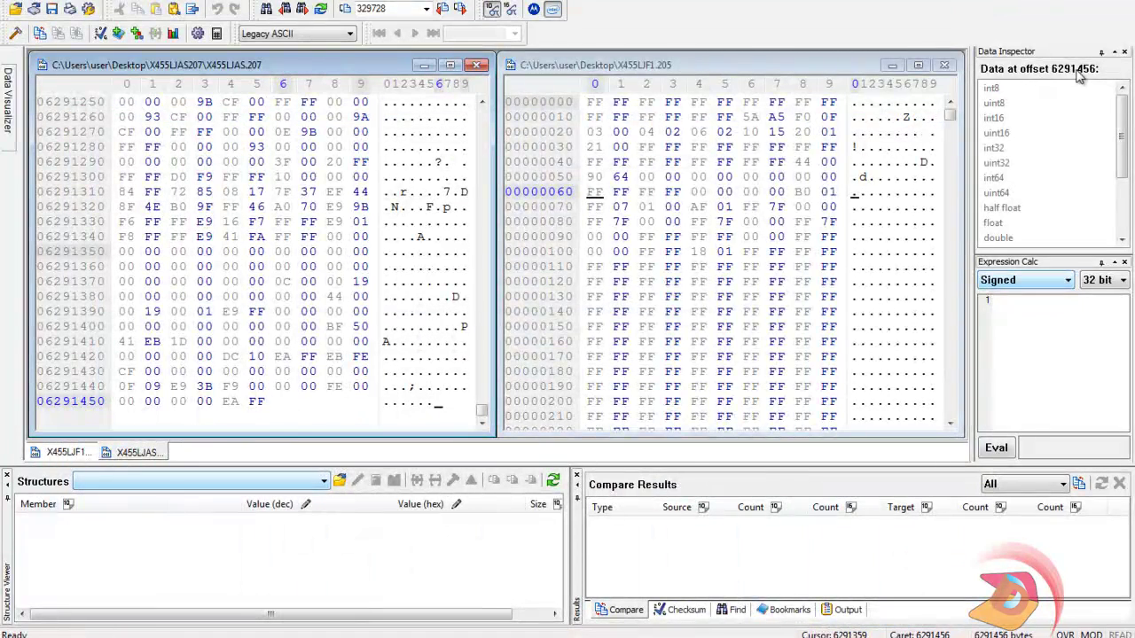
scroll(372, 202, "up", 2)
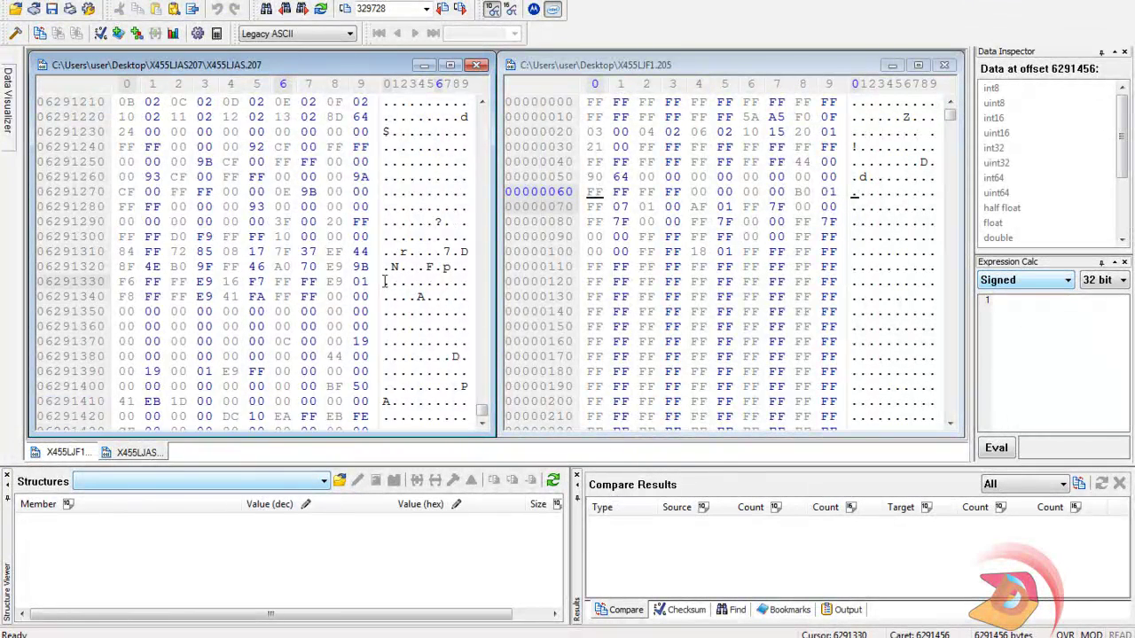
scroll(400, 292, "down", 2)
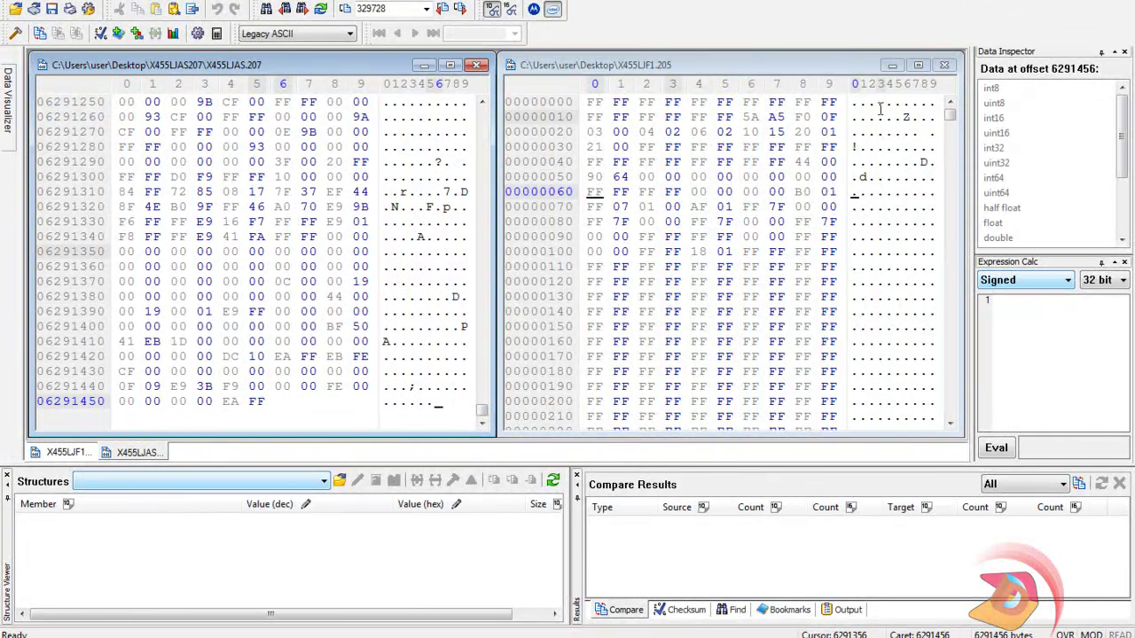
Activate X455LJF1.205 and move to its first byte.
left_click(810, 67)
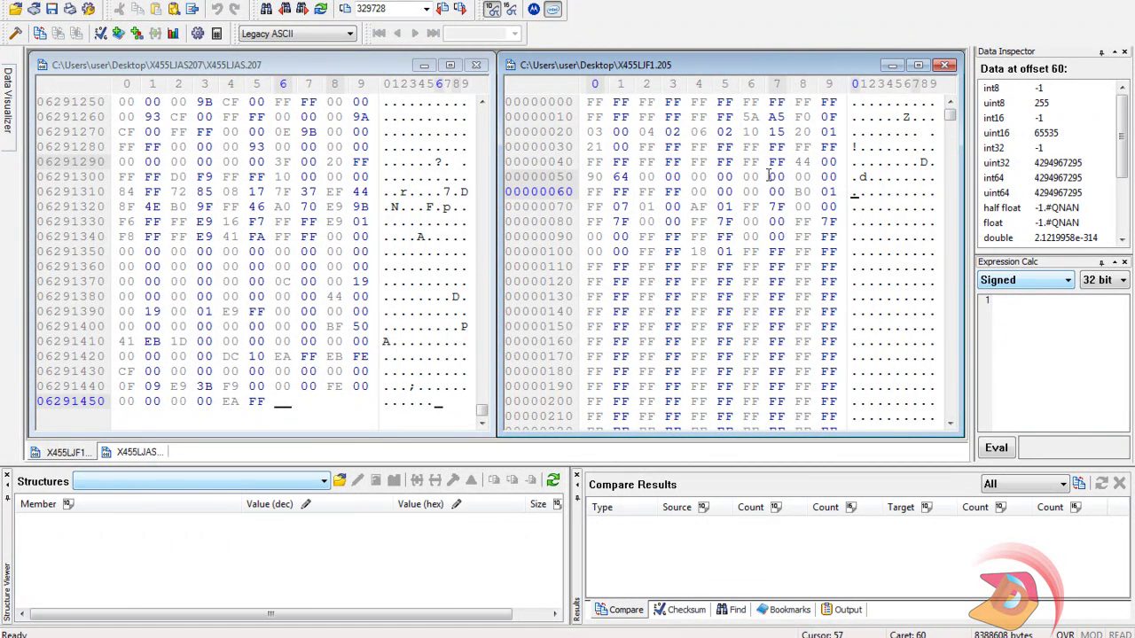
key("ctrl+Home")
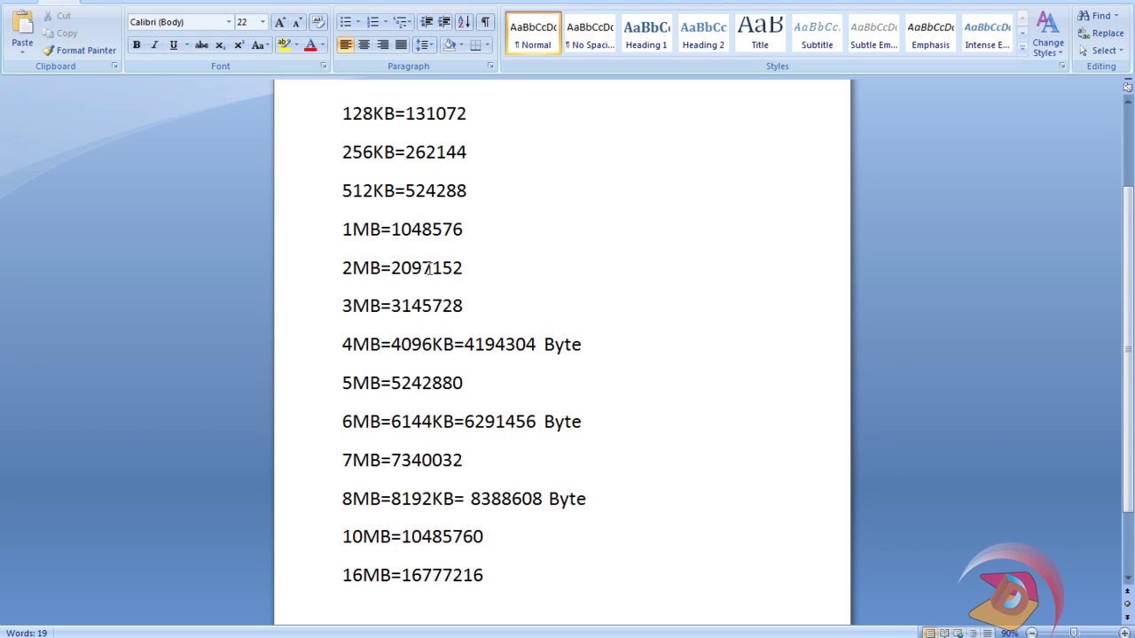
In the Word size-conversion list, change the 2MB line to read 2MB=2048KB=2097152 Byte.
left_click(392, 268)
type("204")
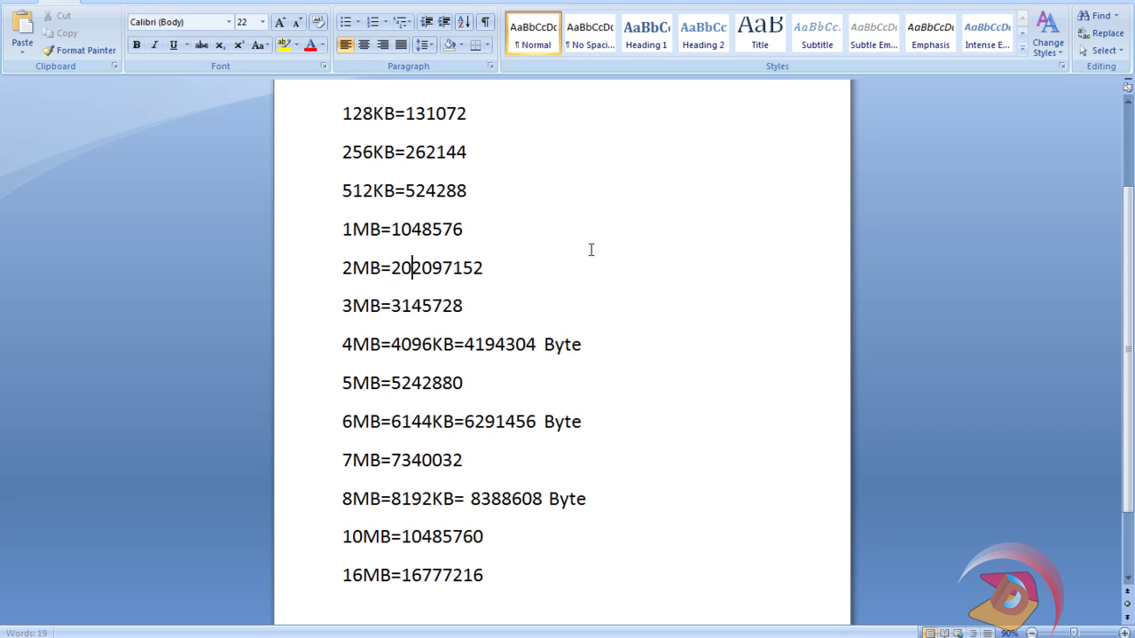
type("8")
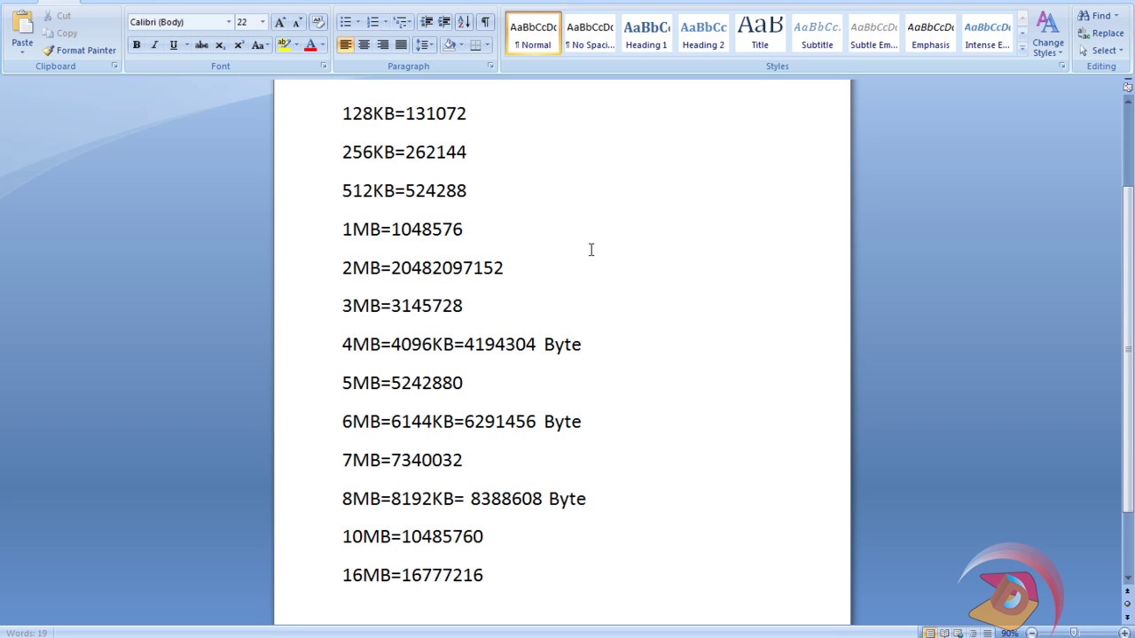
type("KB")
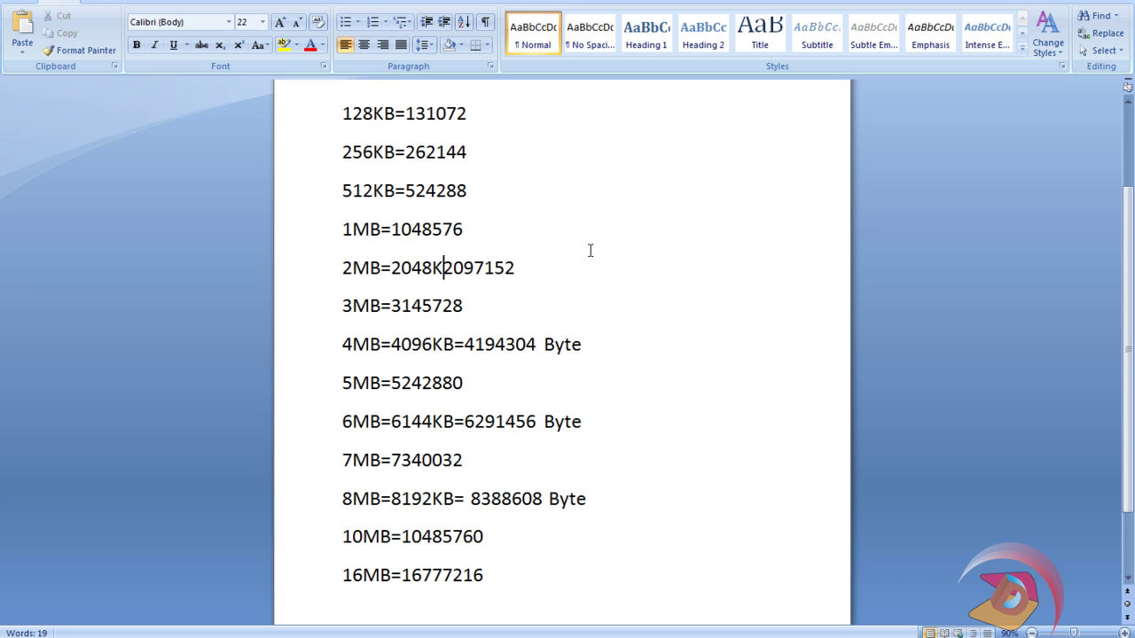
type("=")
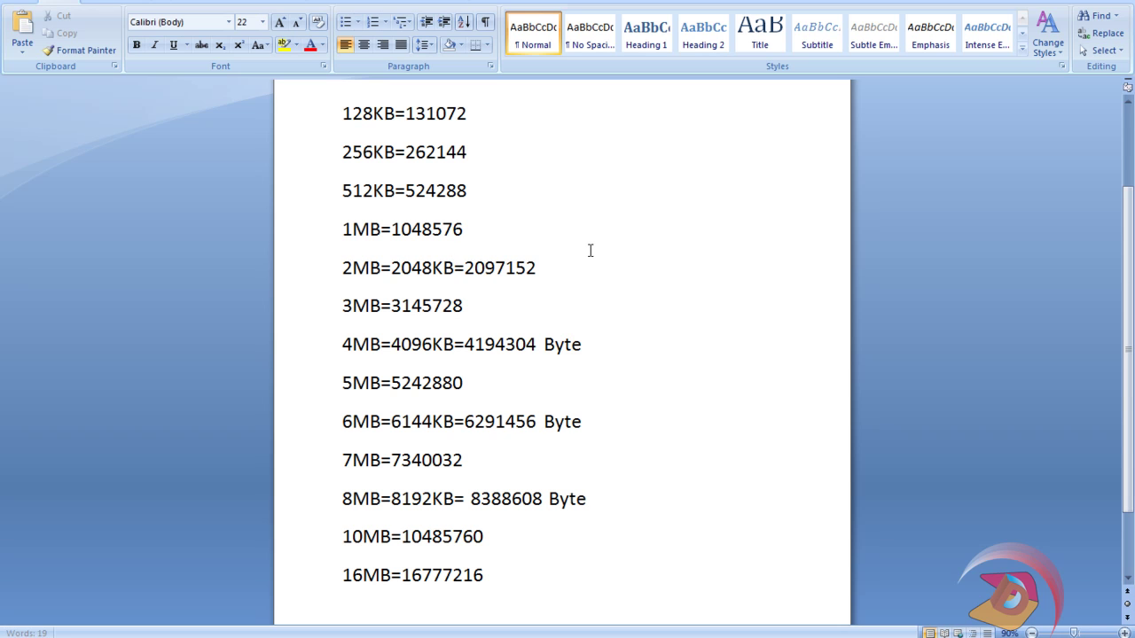
key("Right")
key("Right")
key("Right")
key("Right")
key("Right")
type("Byt")
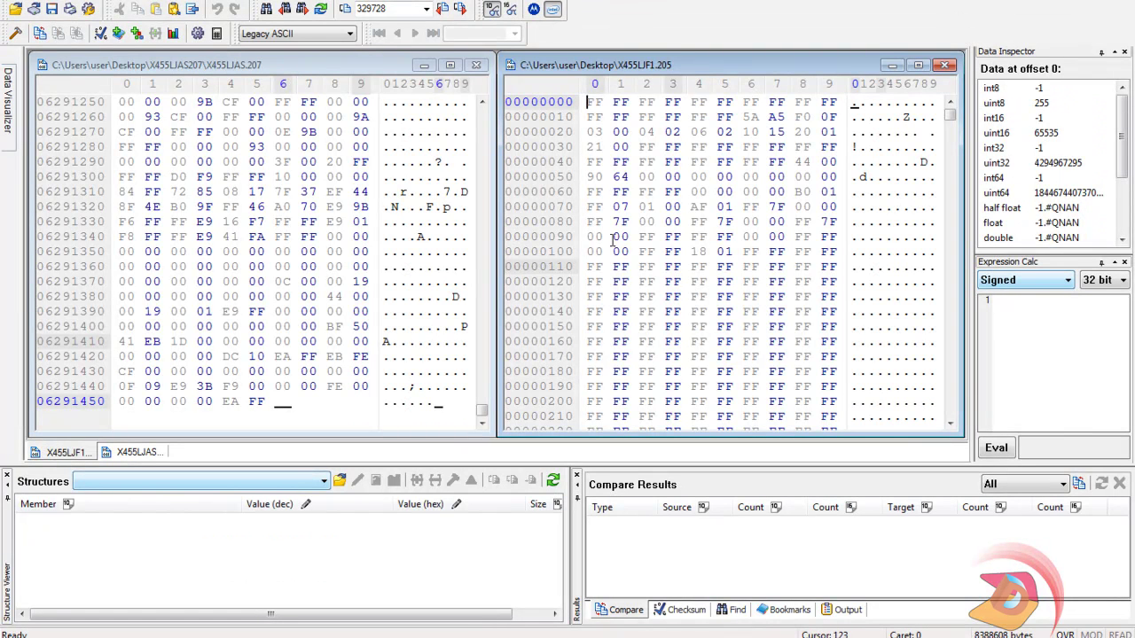
Copy the byte value 2097152 from the 2MB line of the Word size list.
left_click(427, 9)
left_click(427, 10)
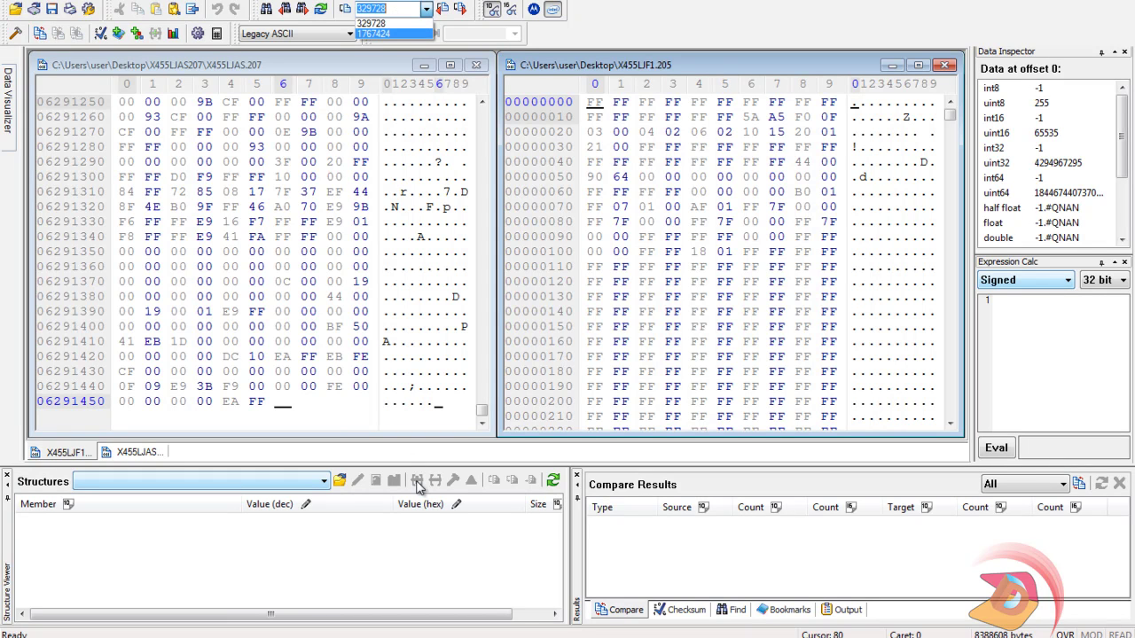
left_click(418, 562)
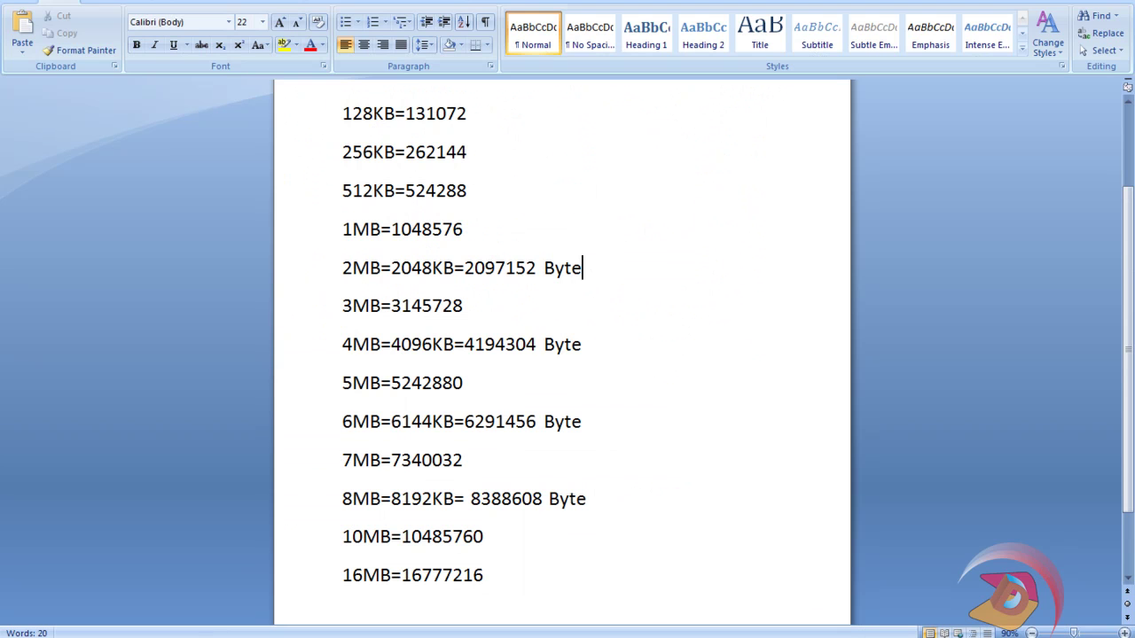
left_click_drag(534, 269, 470, 275)
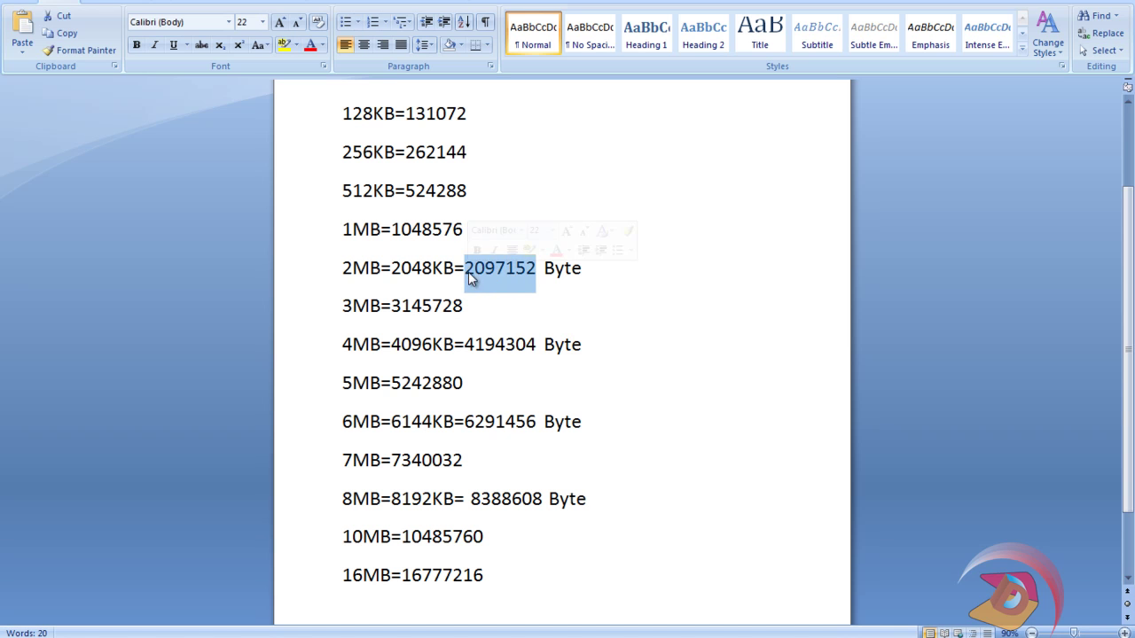
right_click(472, 268)
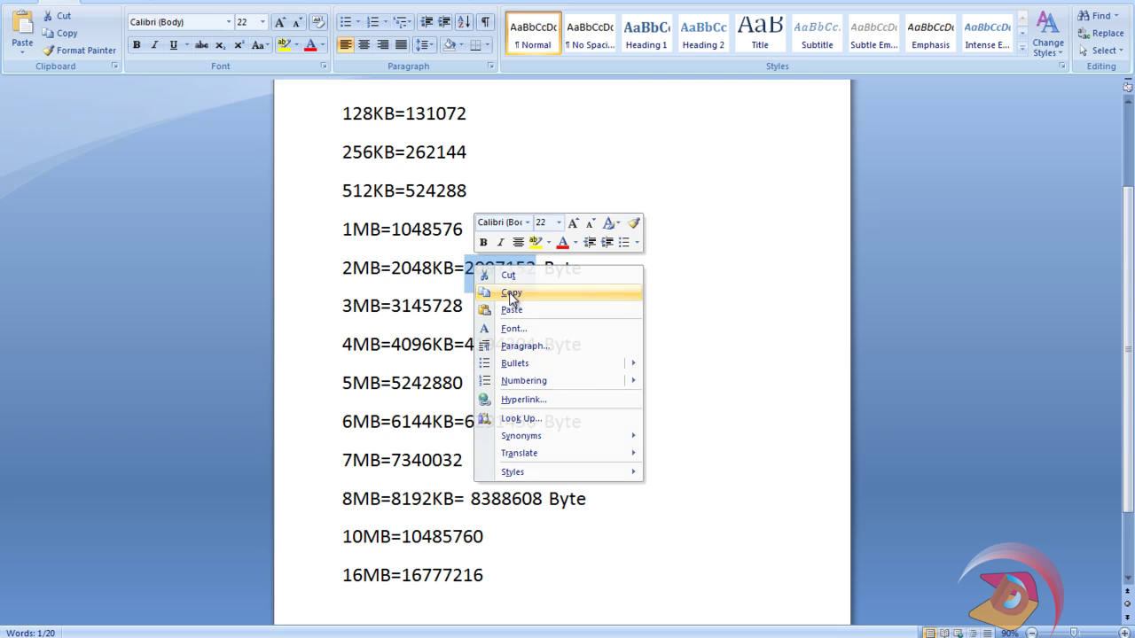
left_click(511, 295)
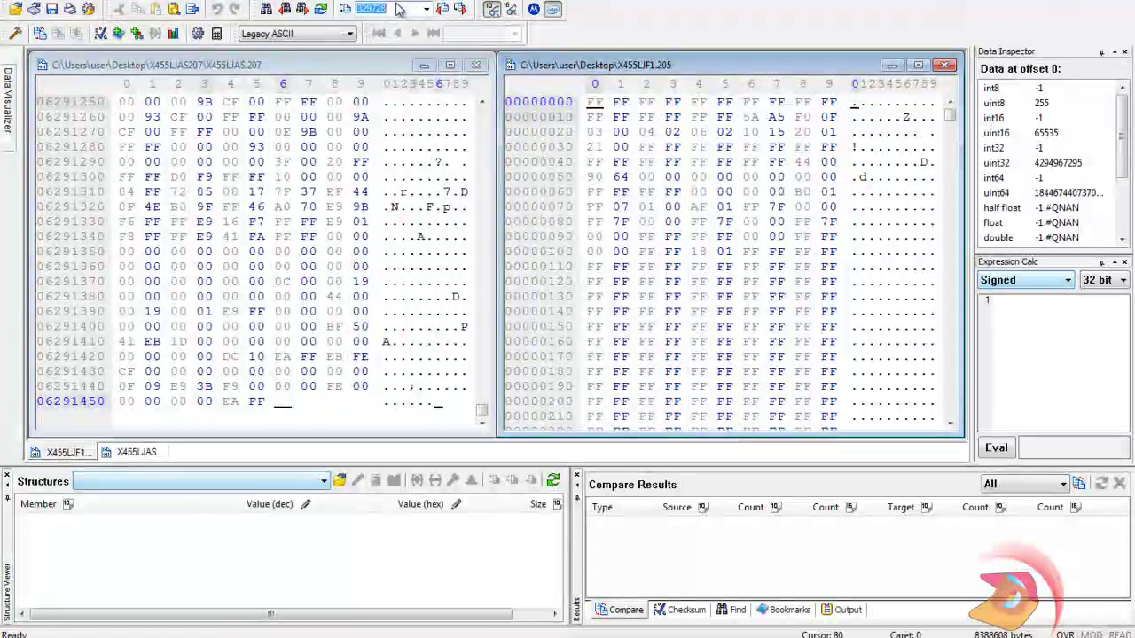
In Hex Workshop, jump from the start of X455LJF1.205 to the copied offset 2097152.
right_click(398, 9)
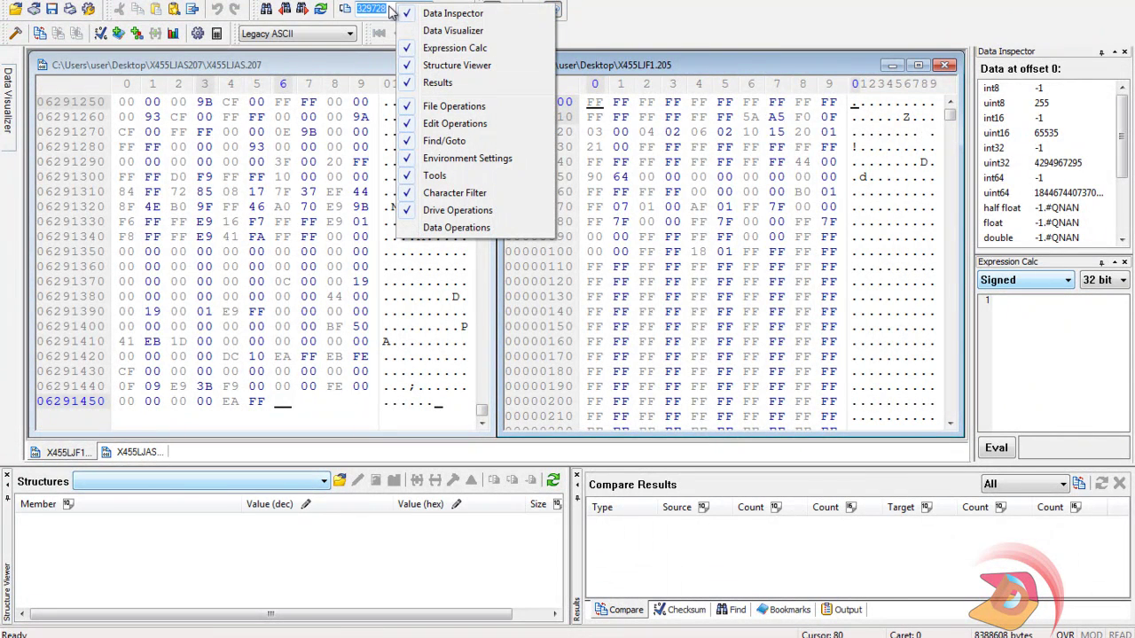
left_click(387, 9)
double_click(389, 9)
right_click(373, 11)
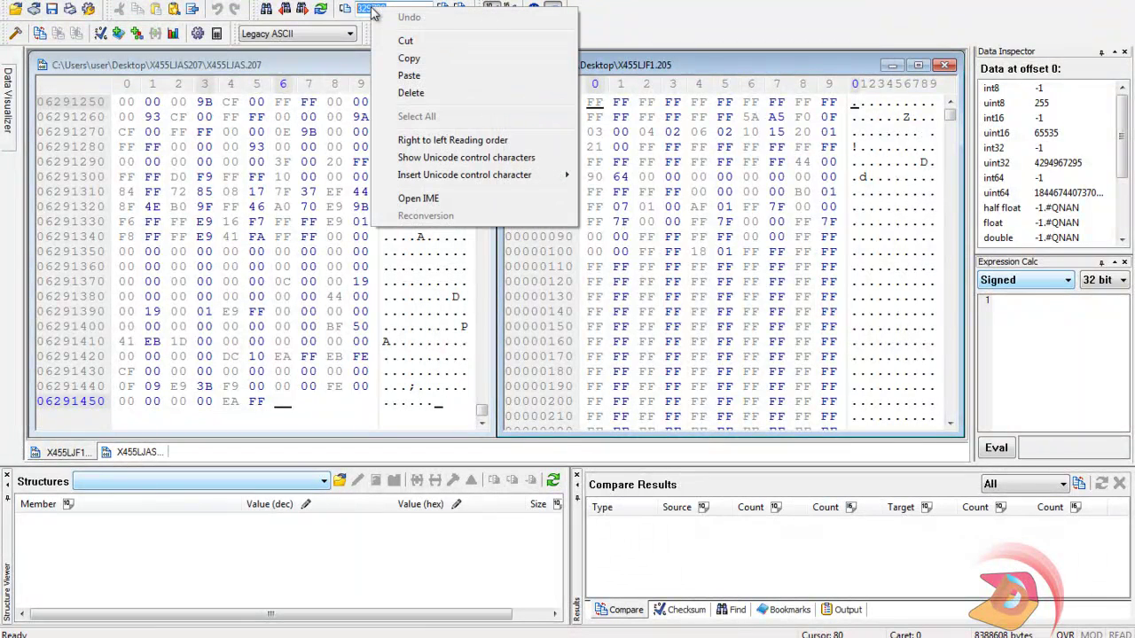
left_click(408, 78)
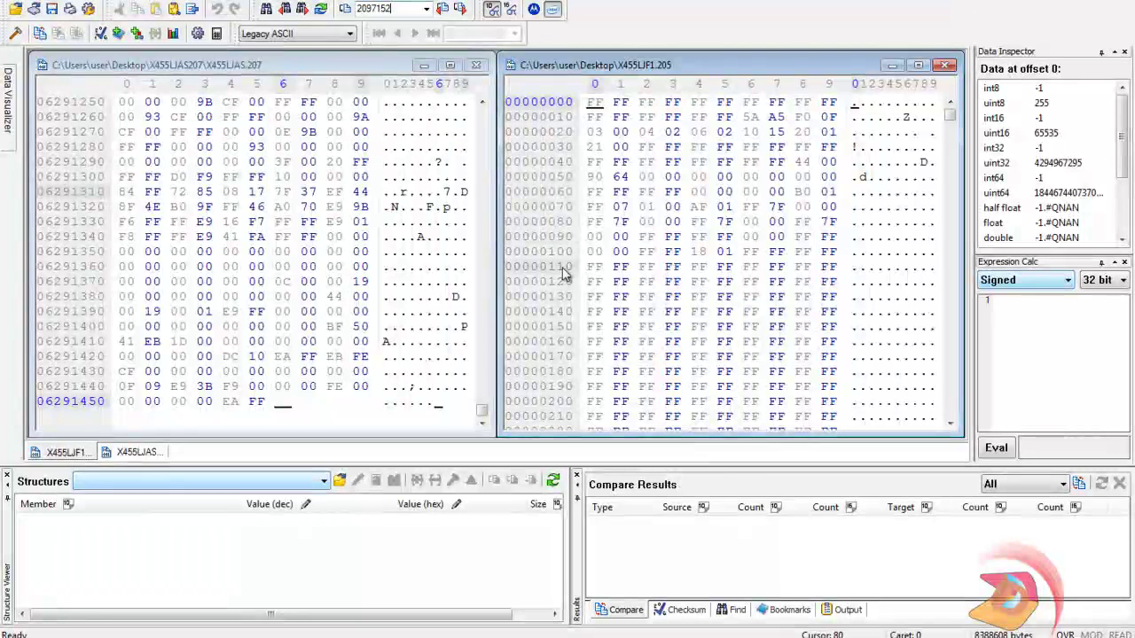
left_click(587, 105)
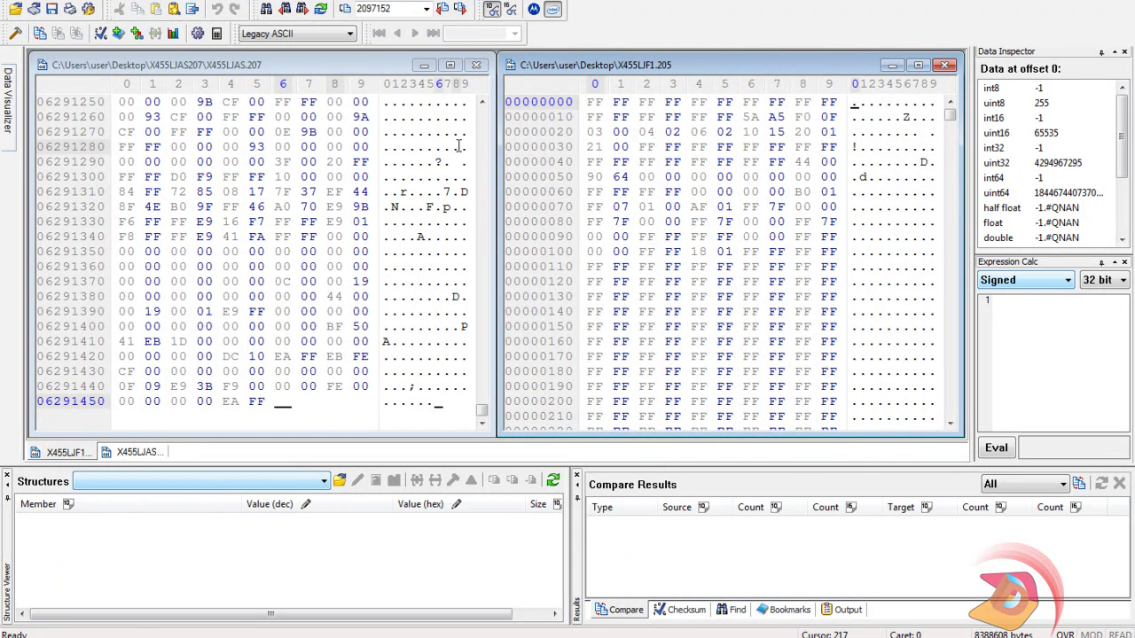
left_click(405, 9)
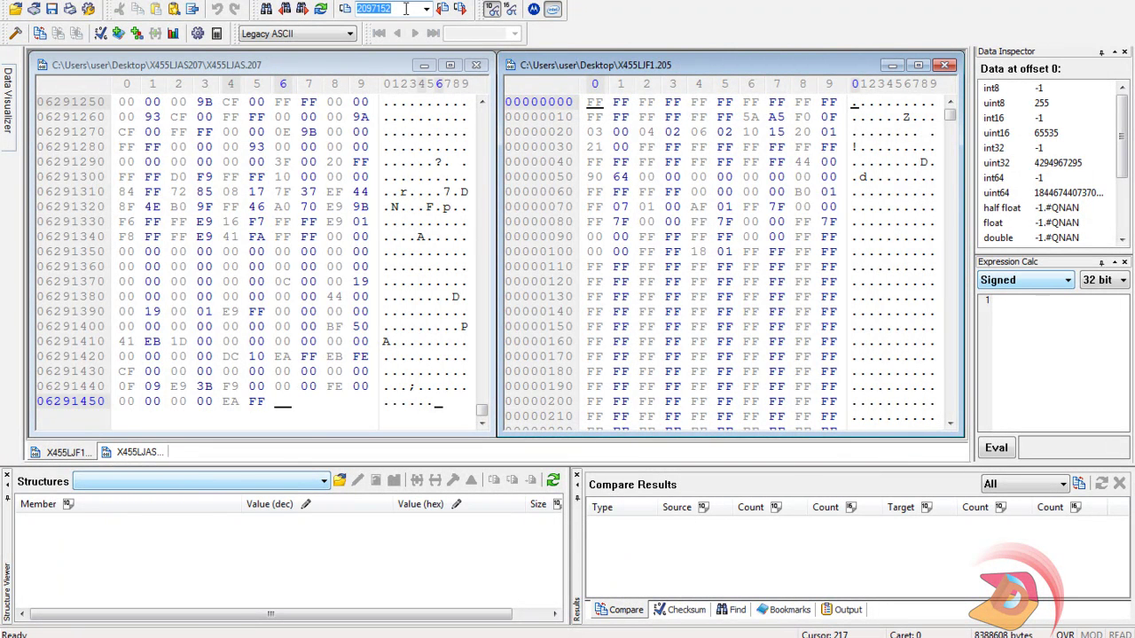
key("Return")
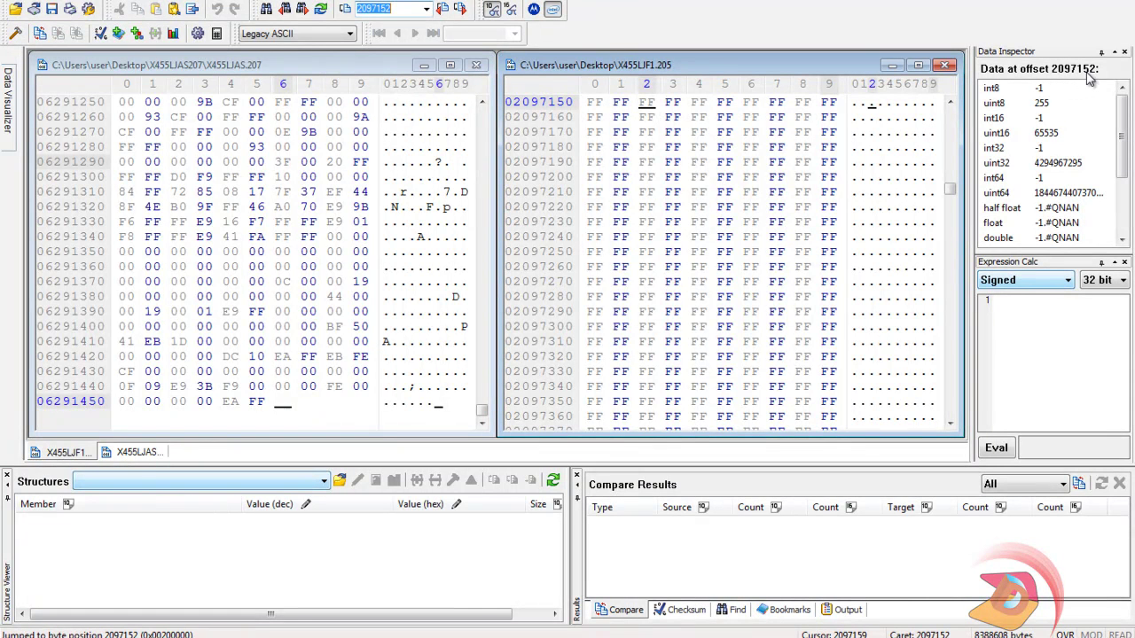
Place the caret at offset 2097152 in X455LJF1.205 and after the last byte of X455LJAS.207.
left_click(646, 103)
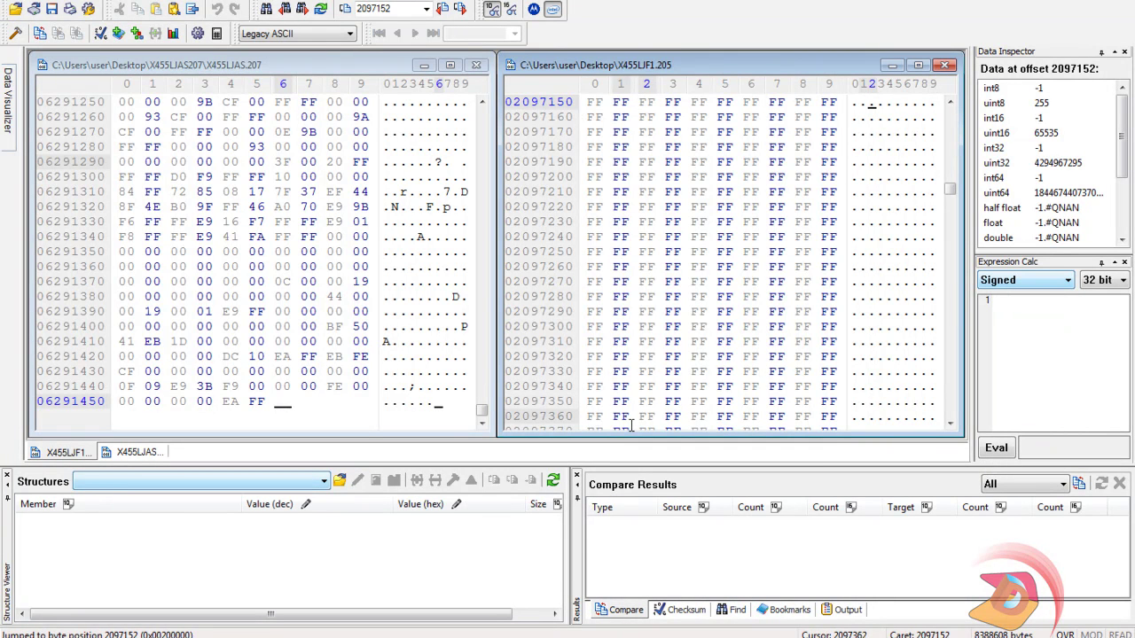
left_click(273, 401)
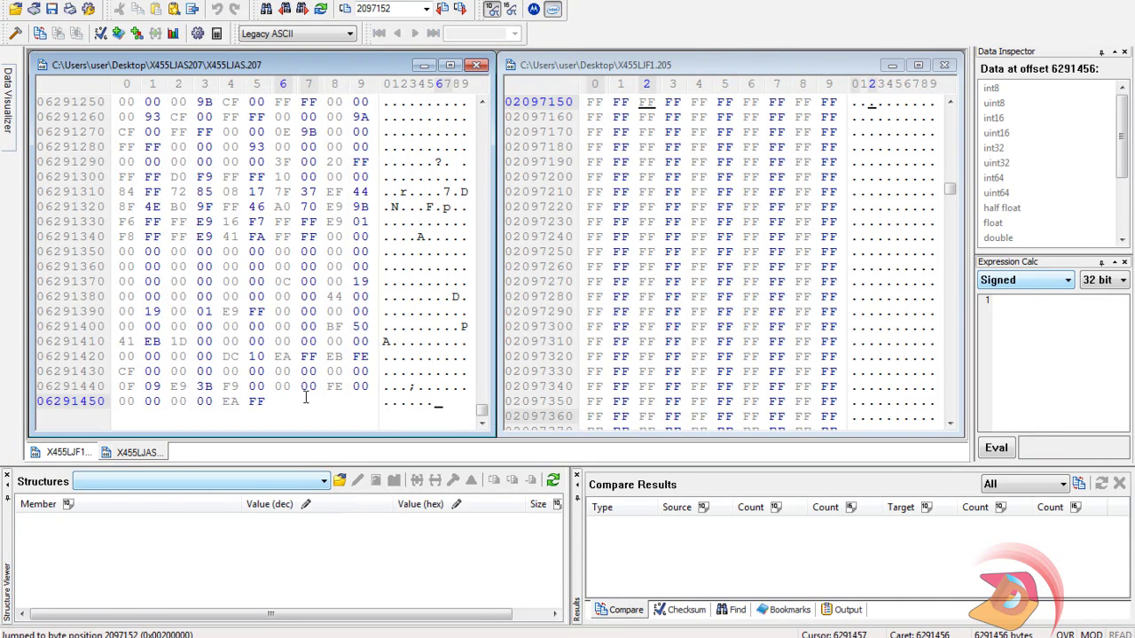
Copy the entire contents of X455LJAS.207.
key("ctrl+a")
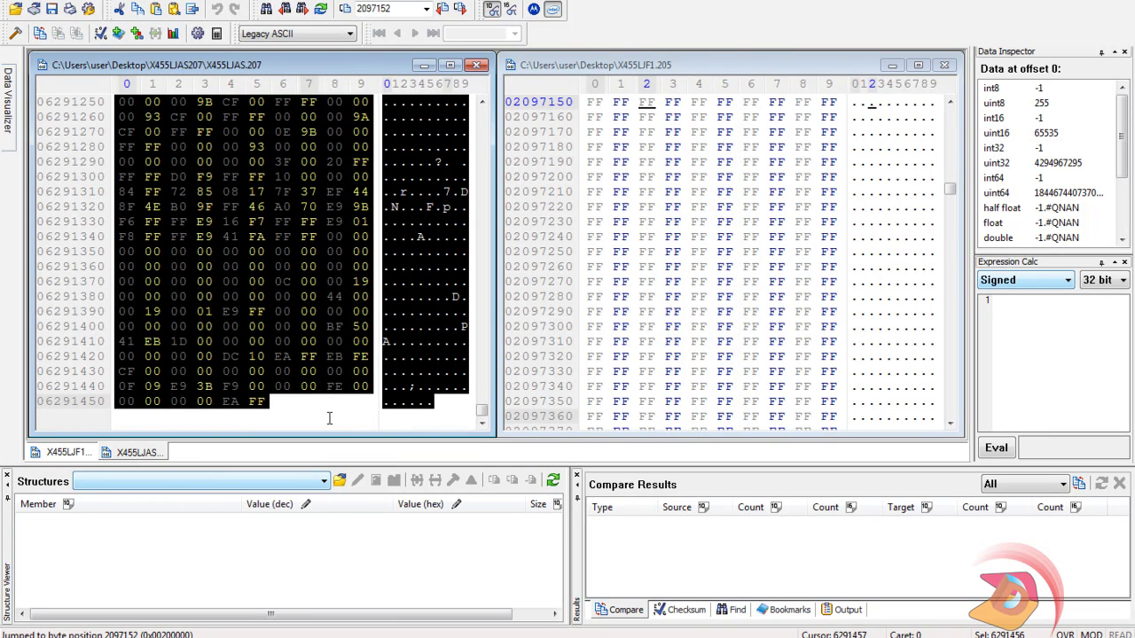
left_click(329, 418)
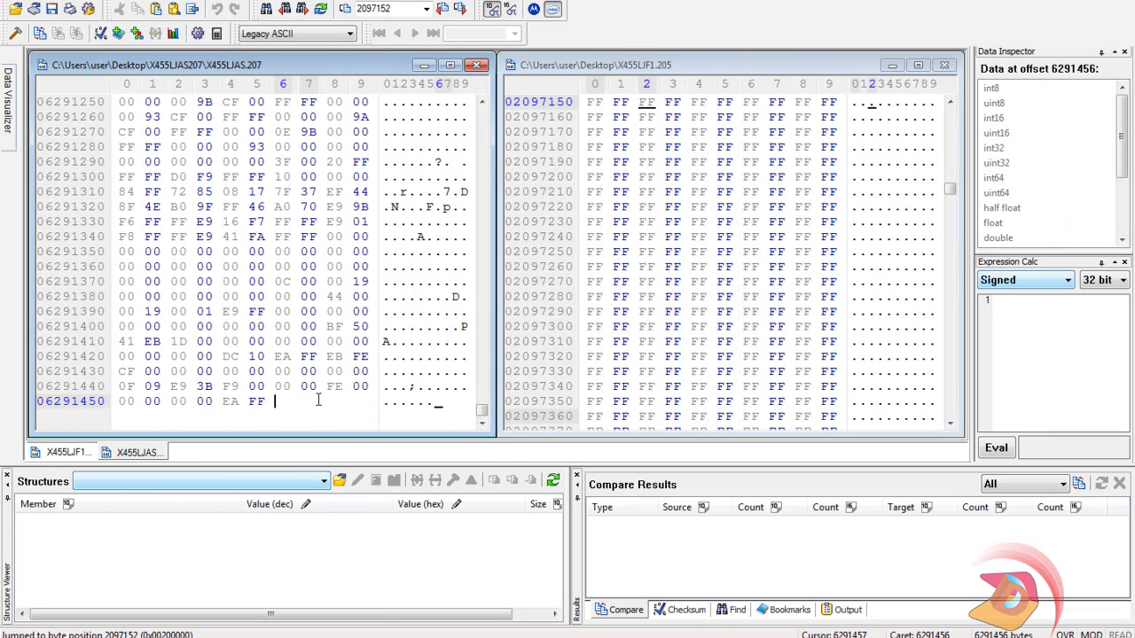
left_click(640, 101)
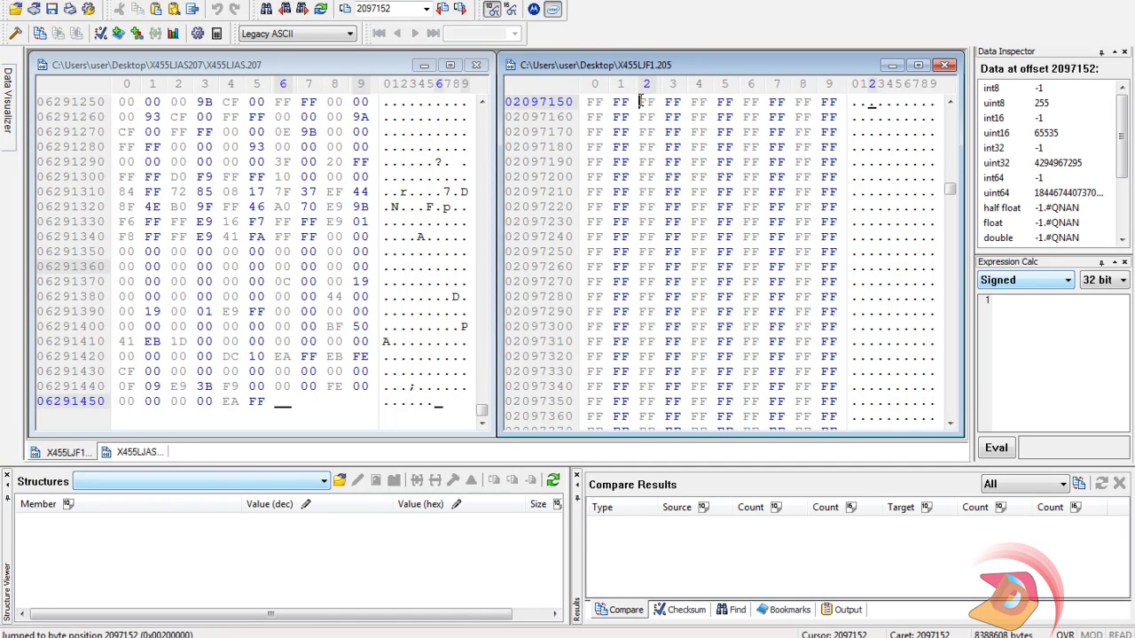
left_click(244, 71)
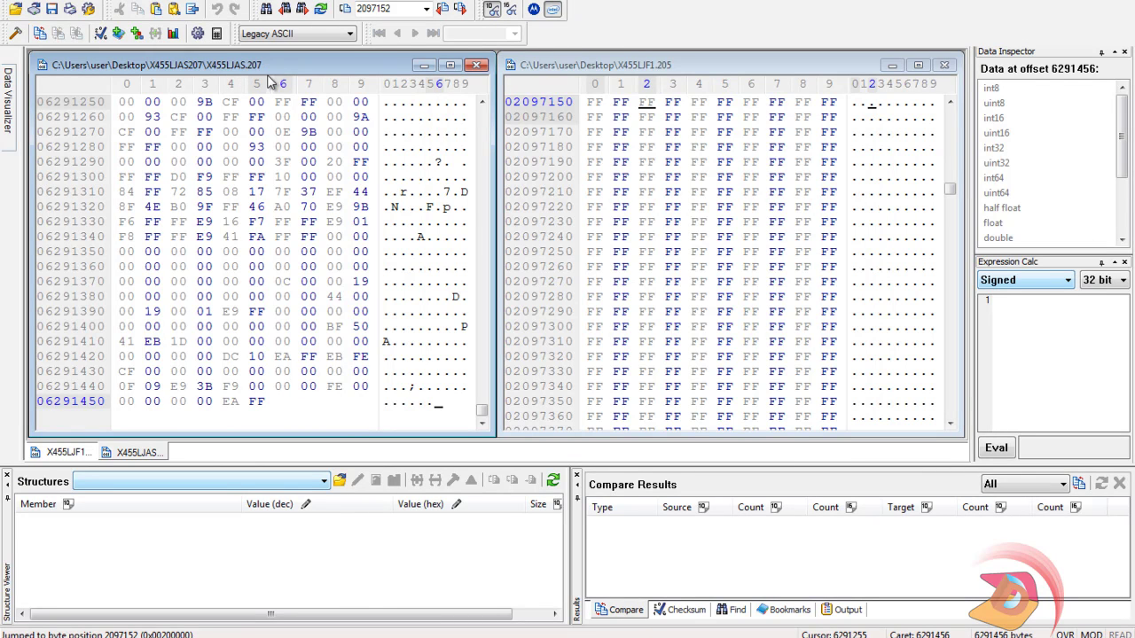
Select all bytes in X455LJF1.205 from offset 2097152 to the end of the file.
left_click(640, 103)
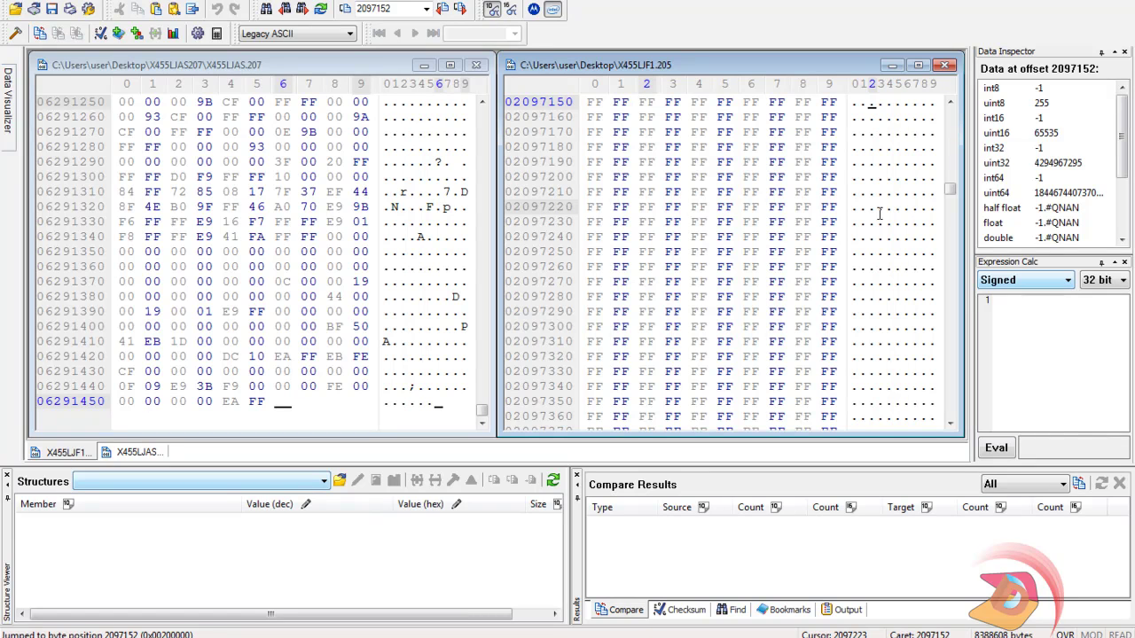
key("shift+Right")
key("shift+Right")
key("shift+Right")
key("shift+Right")
key("shift+Right")
key("shift+Right")
key("shift+Right")
key("shift+Right")
key("shift+Right")
key("shift+Right")
key("shift+Right")
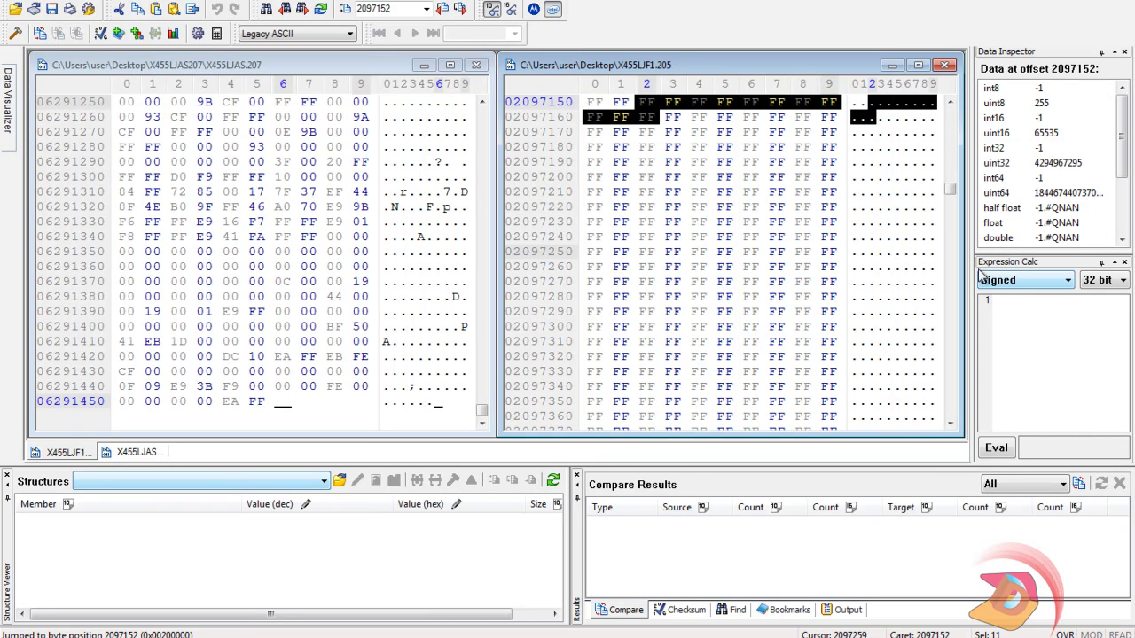
left_click_drag(950, 189, 953, 410)
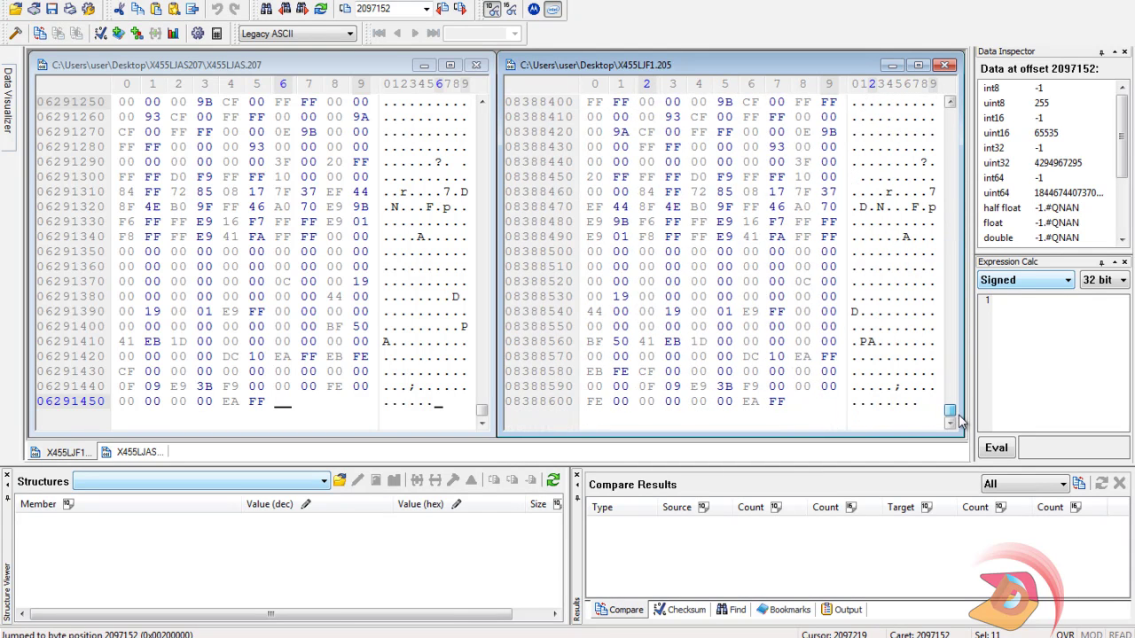
left_click(779, 402, "shift")
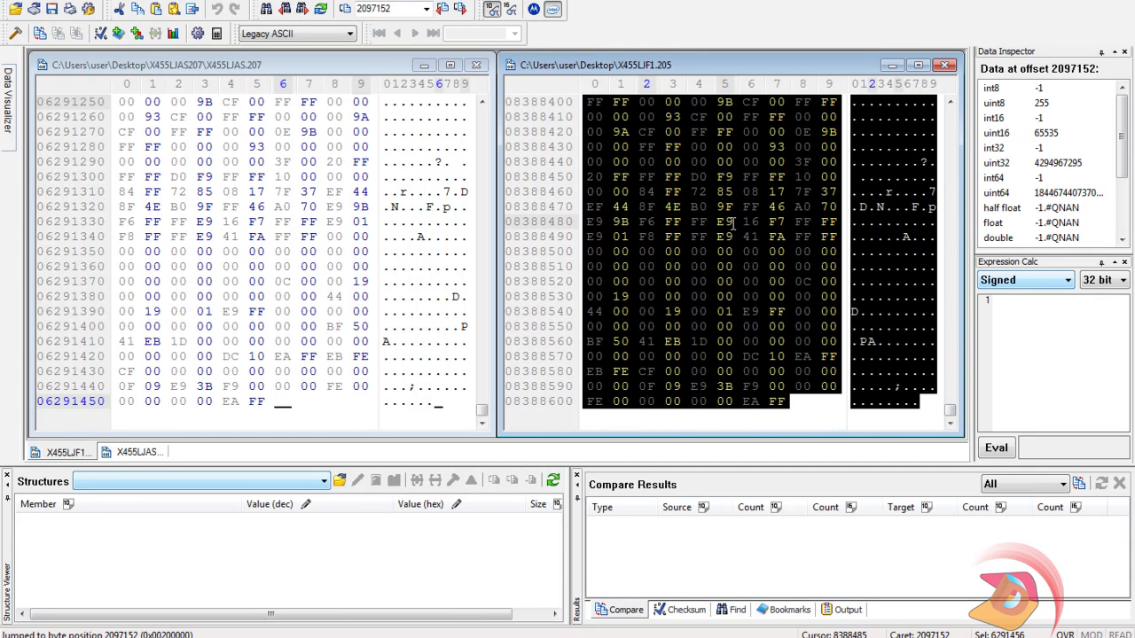
Paste the copied X455LJAS.207 bytes over the selected range in X455LJF1.205, continuing despite the undo buffer limit.
right_click(735, 182)
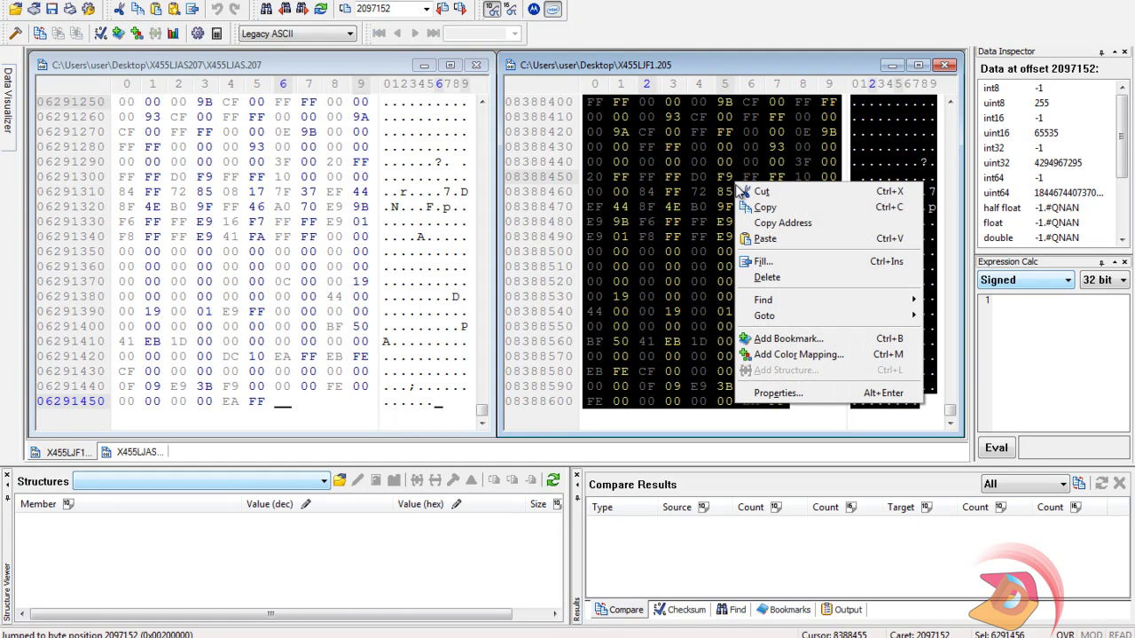
left_click(765, 240)
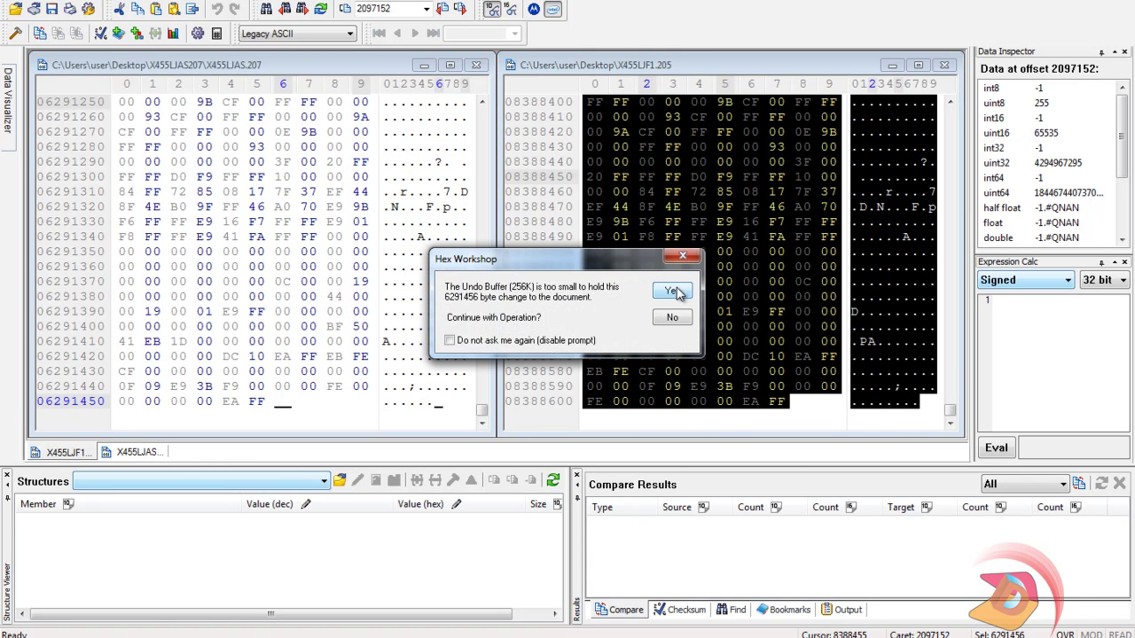
left_click(676, 283)
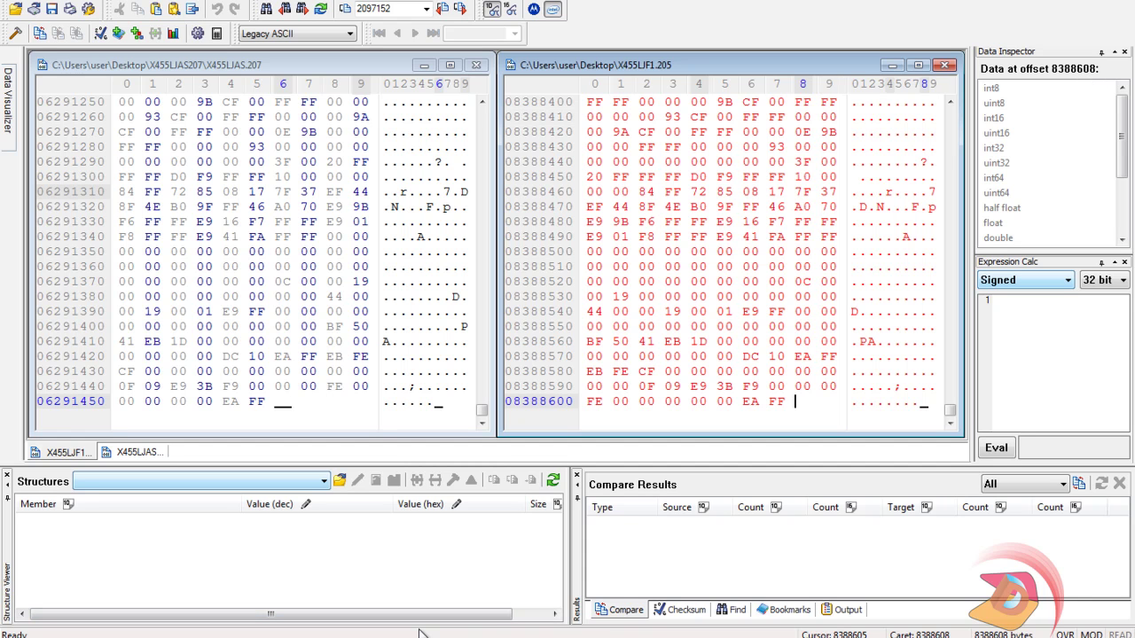
Save the modified dump as a new file named X455LJF1_new Bios on the Desktop.
key("alt+Tab")
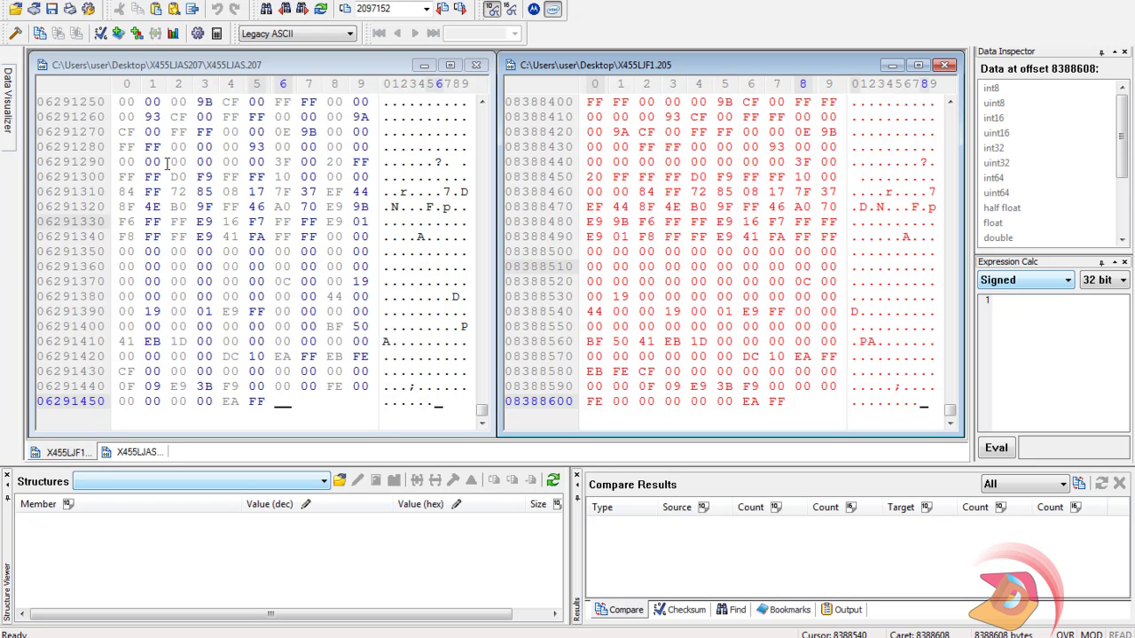
left_click(7, 2)
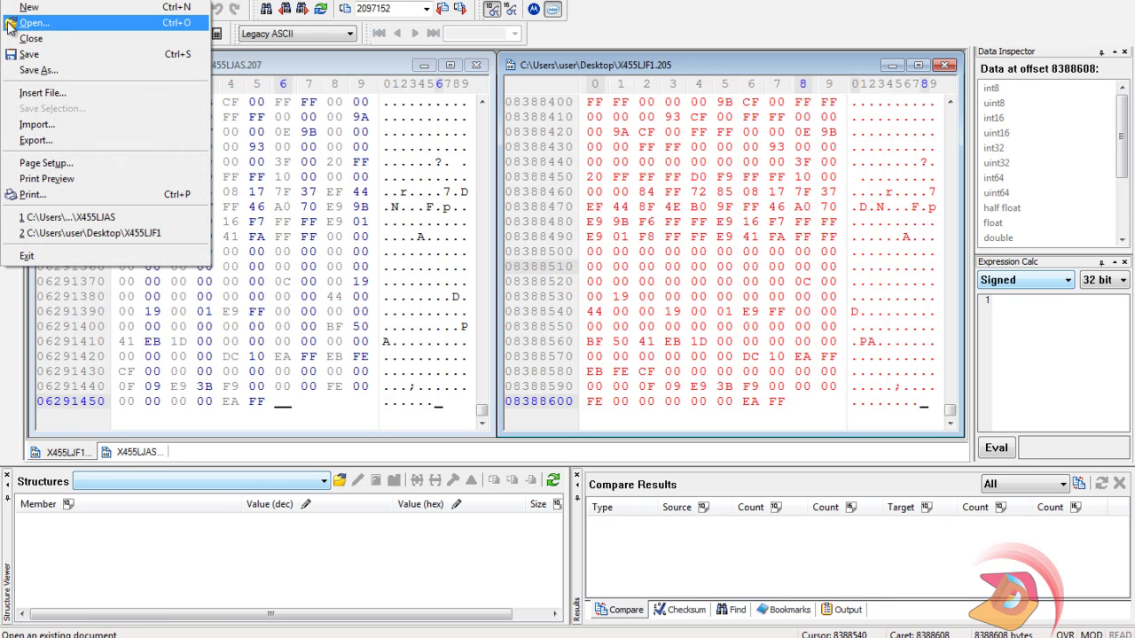
left_click(38, 70)
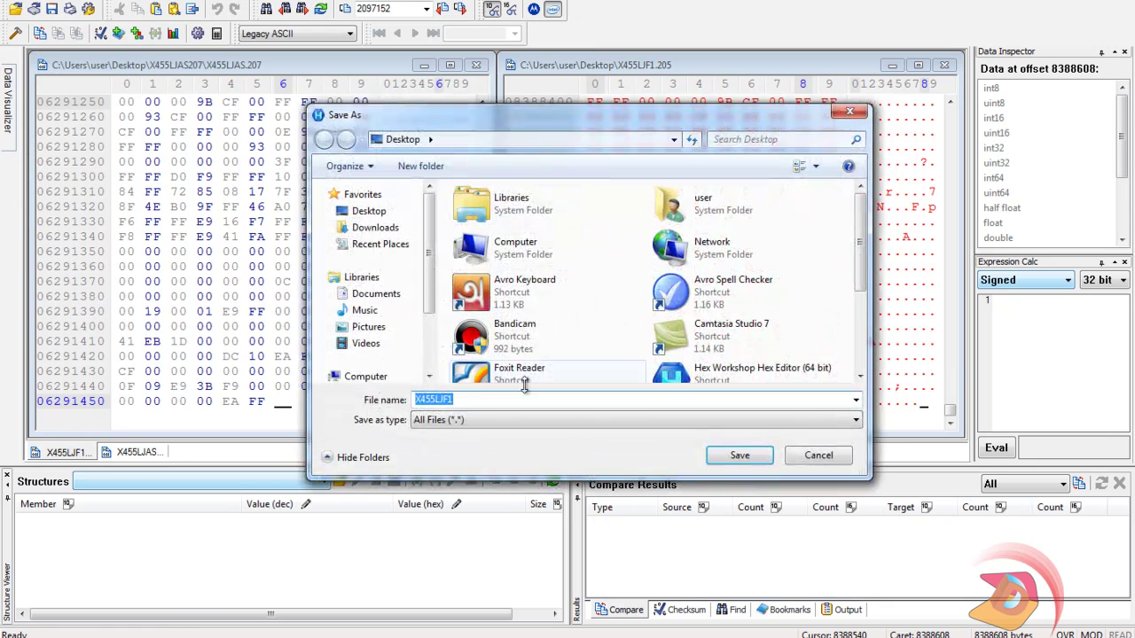
left_click(487, 399)
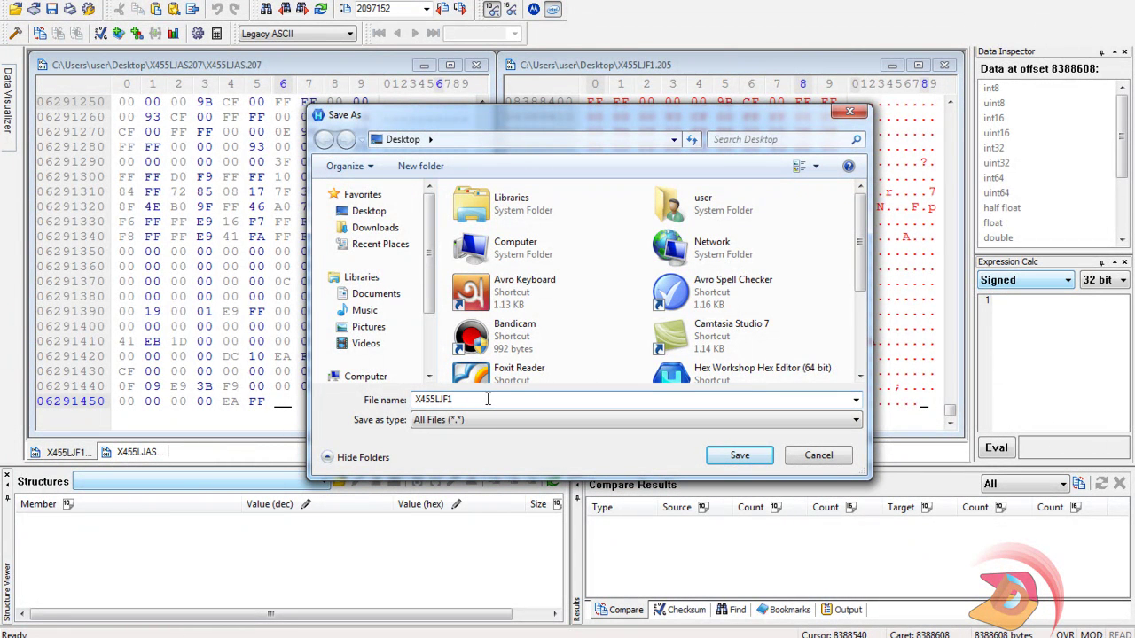
key("BackSpace")
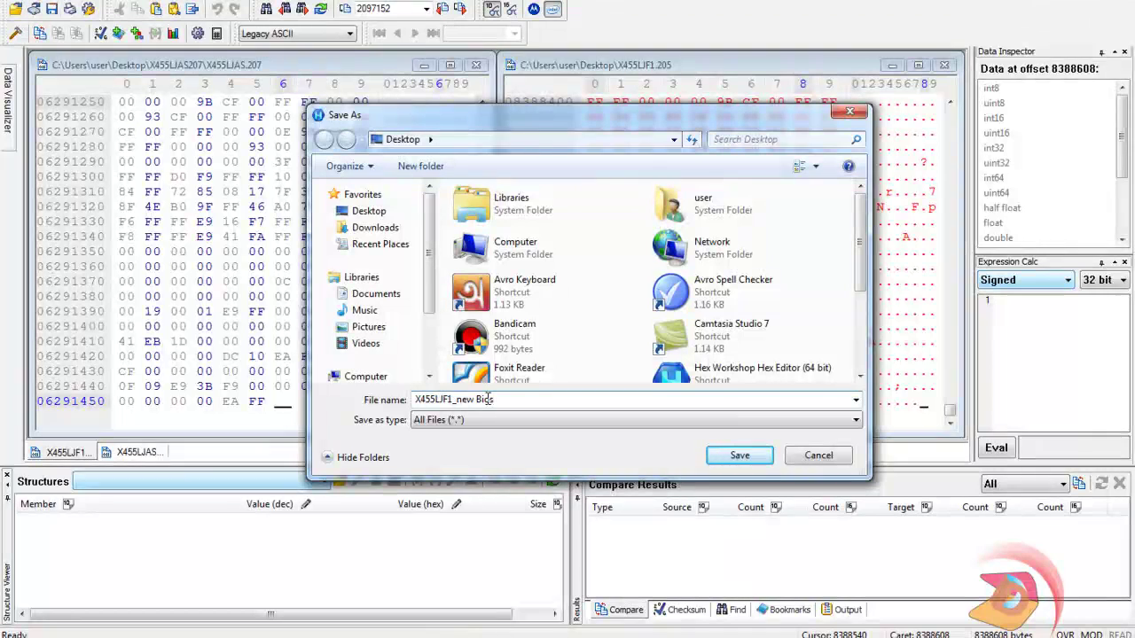
left_click(740, 460)
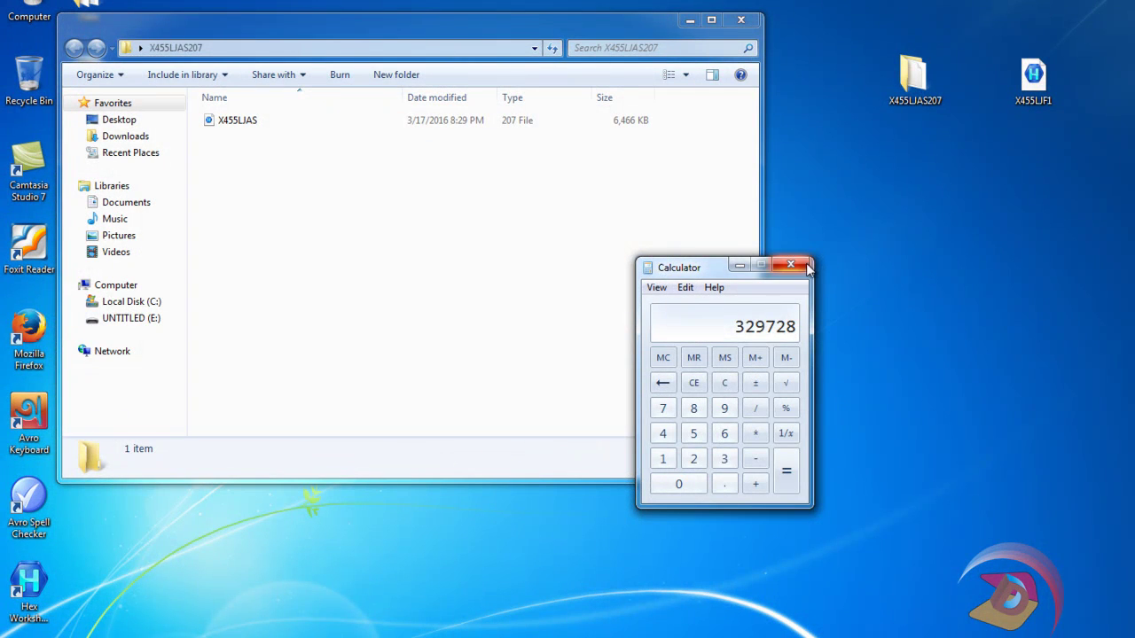
Close Calculator and the X455LJAS207 folder window, and check the size of X455LJF1_new Bios in its file properties.
left_click(791, 265)
left_click(741, 19)
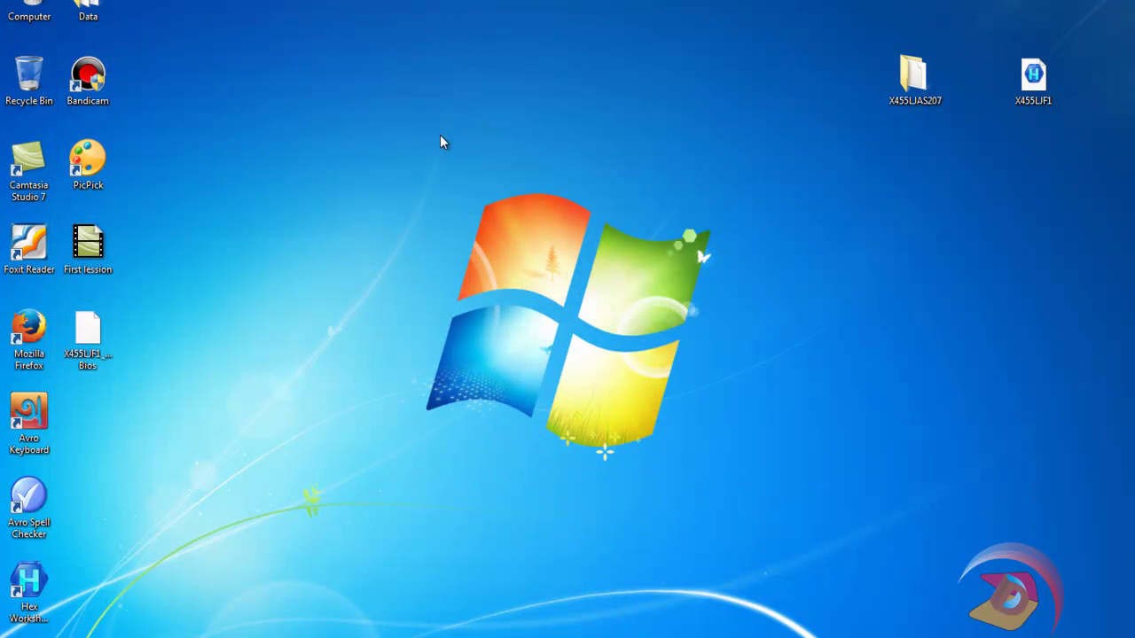
right_click(85, 338)
left_click(124, 324)
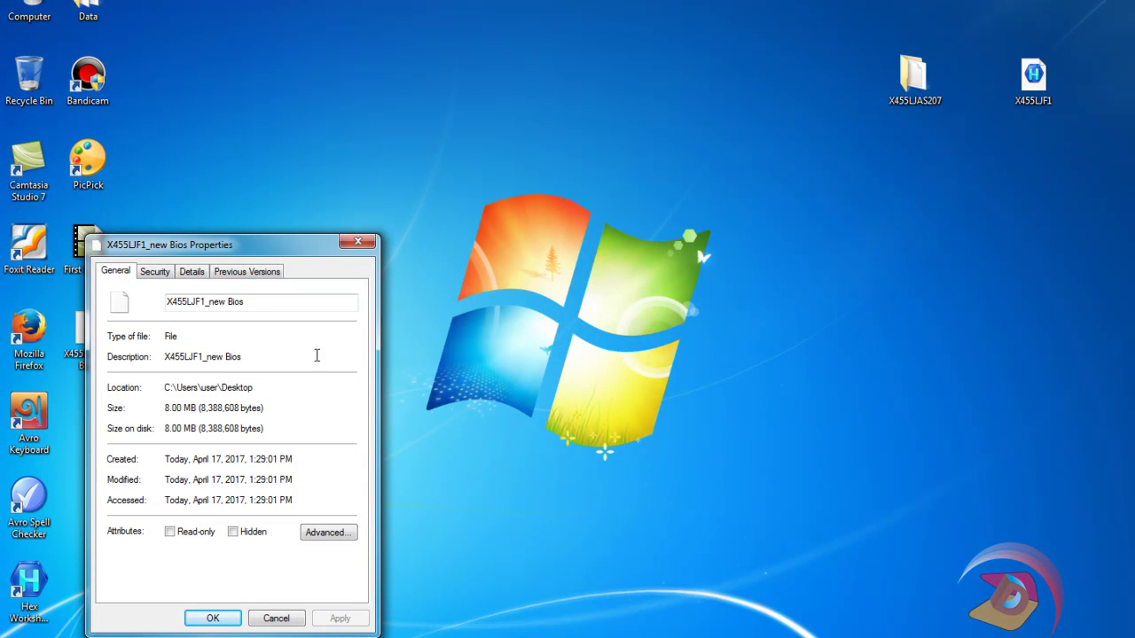
left_click(363, 242)
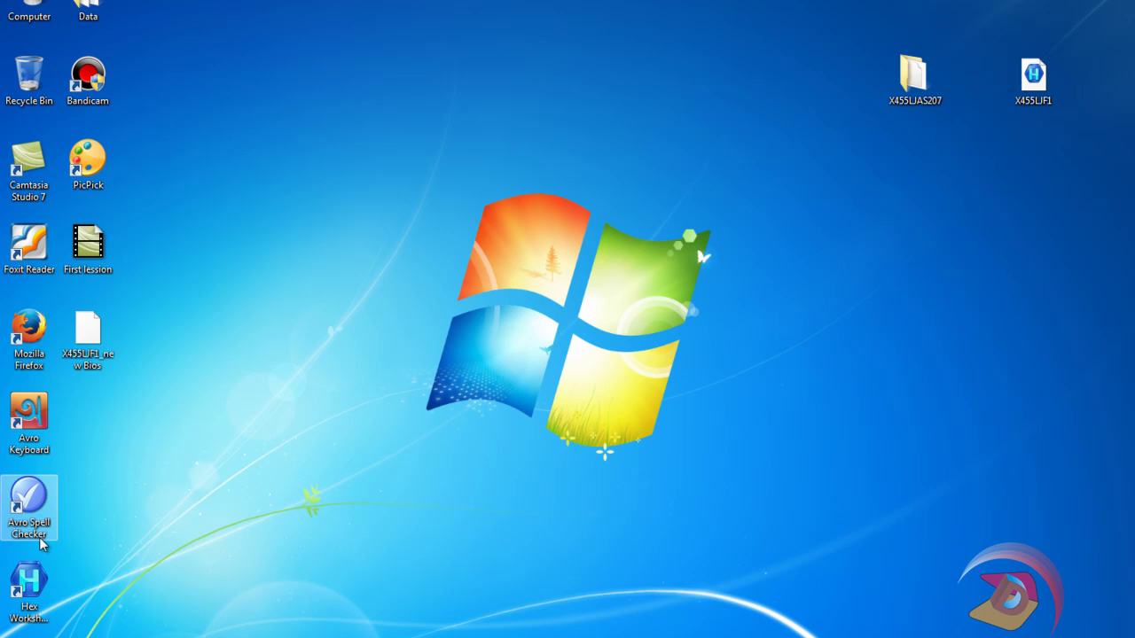
left_click(362, 636)
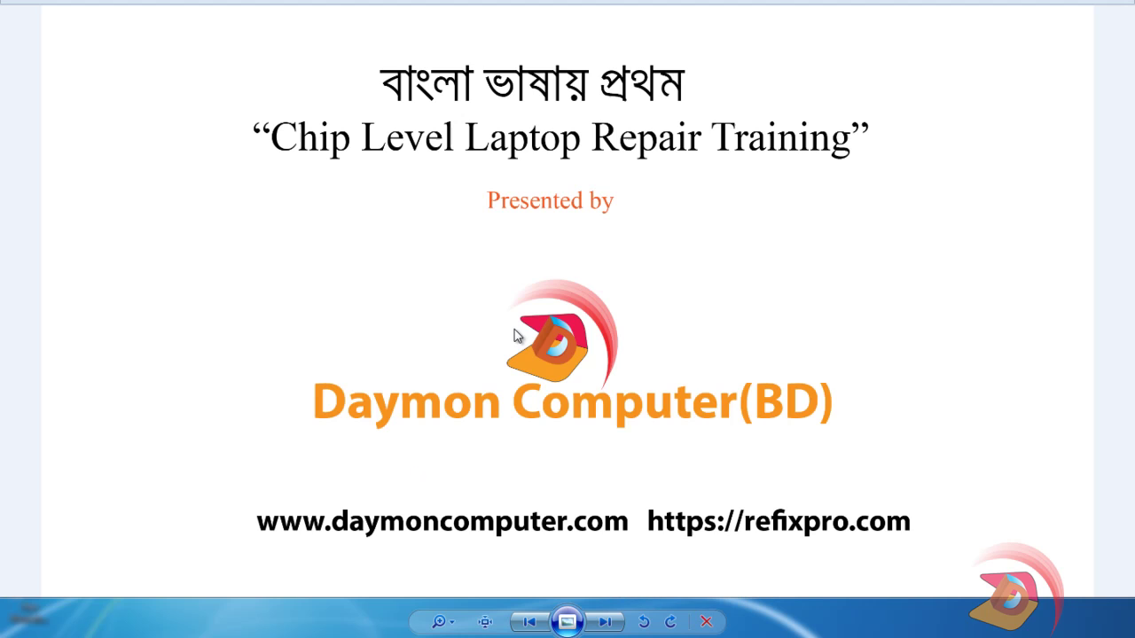